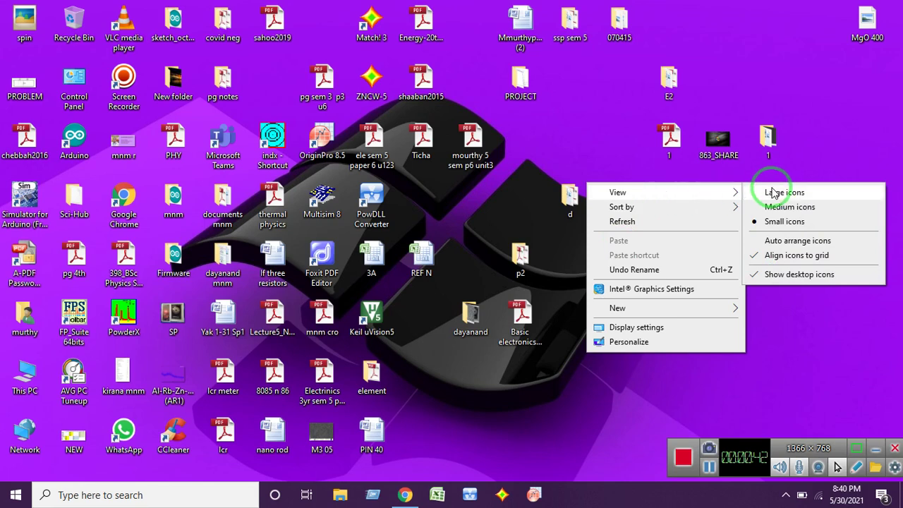
- Create a new folder on the desktop and name it MATCH
right_click(575, 374)
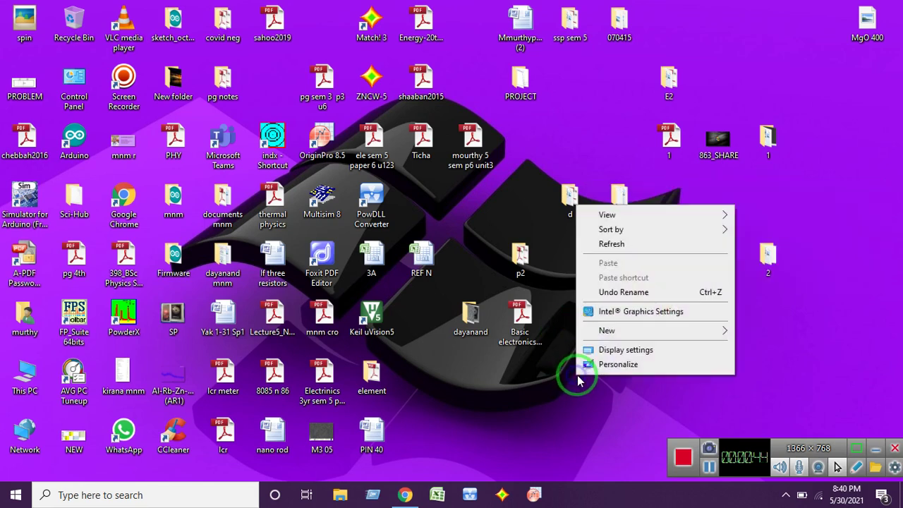
left_click(611, 331)
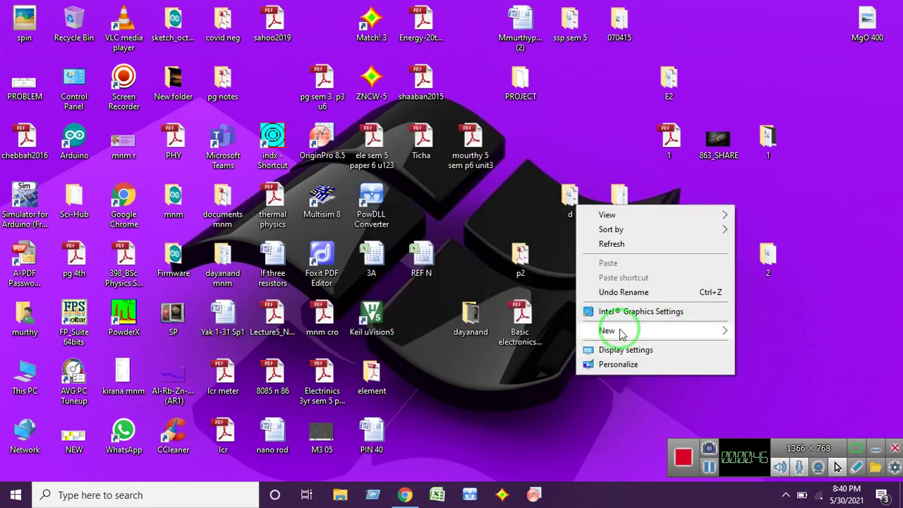
mouse_move(622, 334)
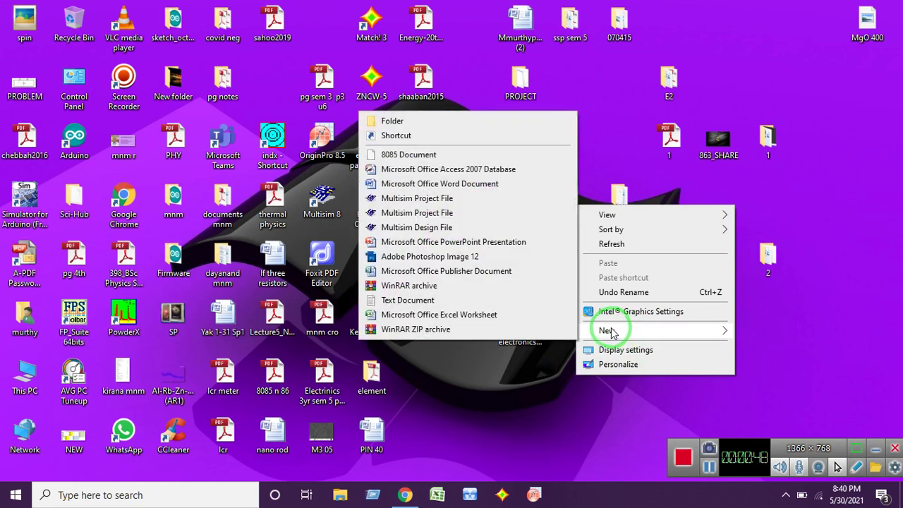
left_click(417, 122)
key("BackSpace")
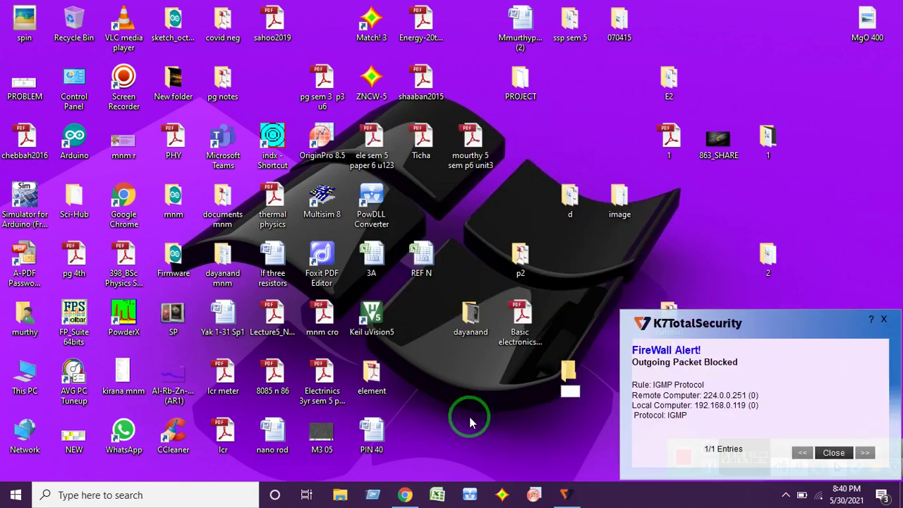
type("MATCH")
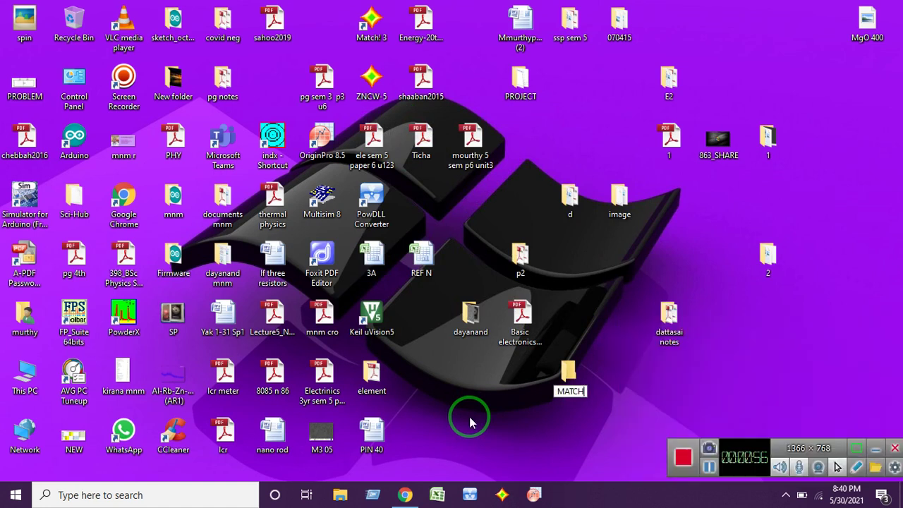
key("Return")
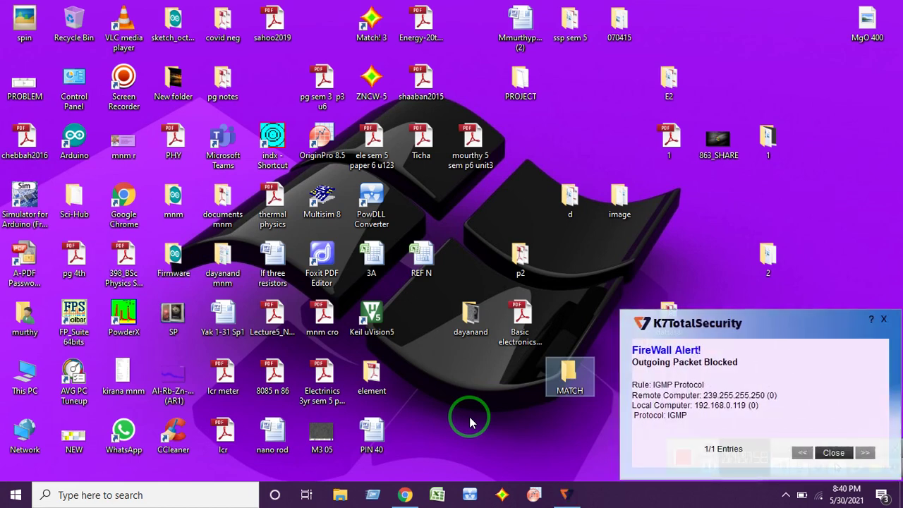
- Switch to Google Chrome and search Google for "CRYSTAL IMACT"
left_click(409, 494)
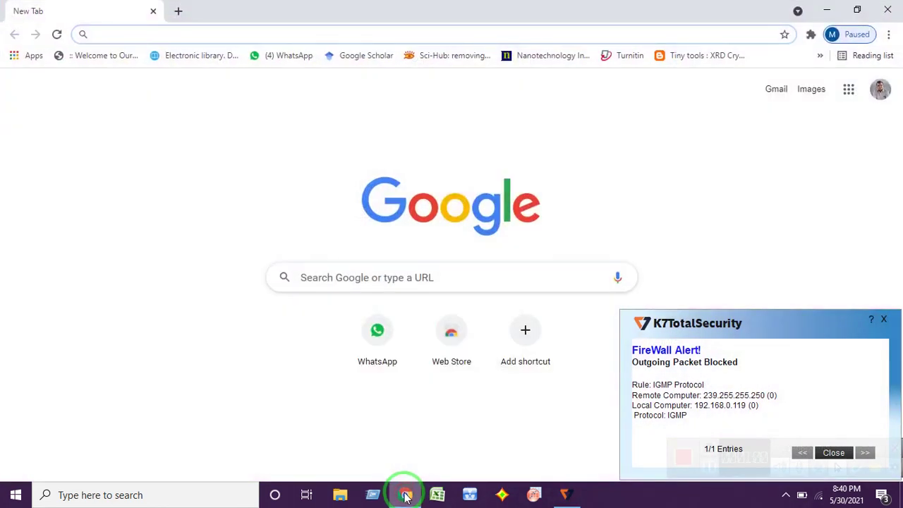
left_click(339, 280)
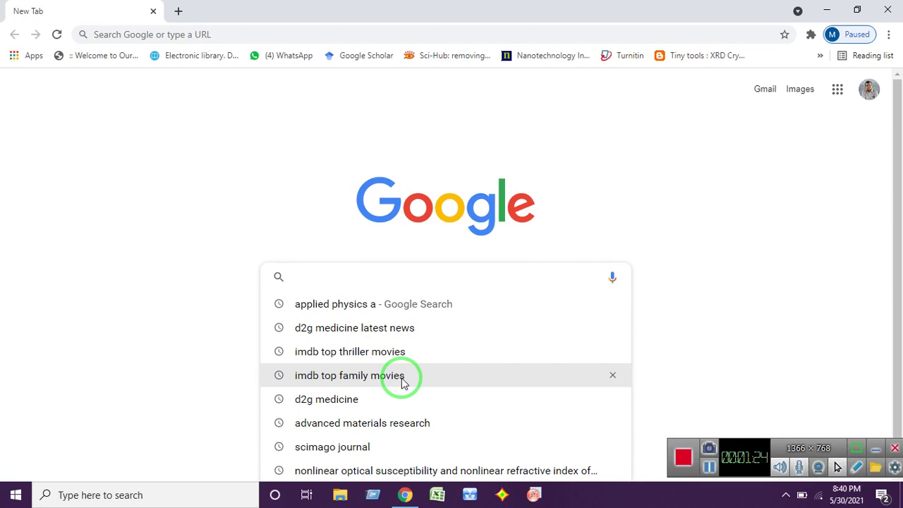
type("RY")
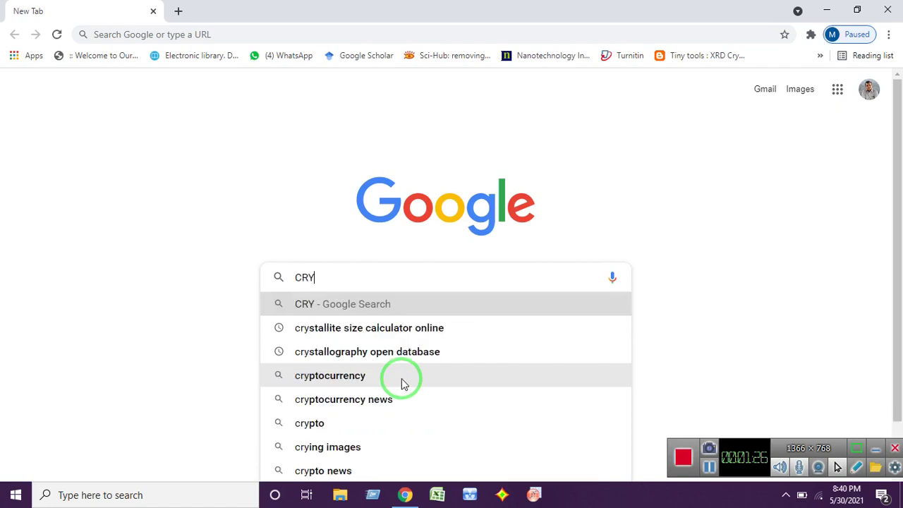
type("STA")
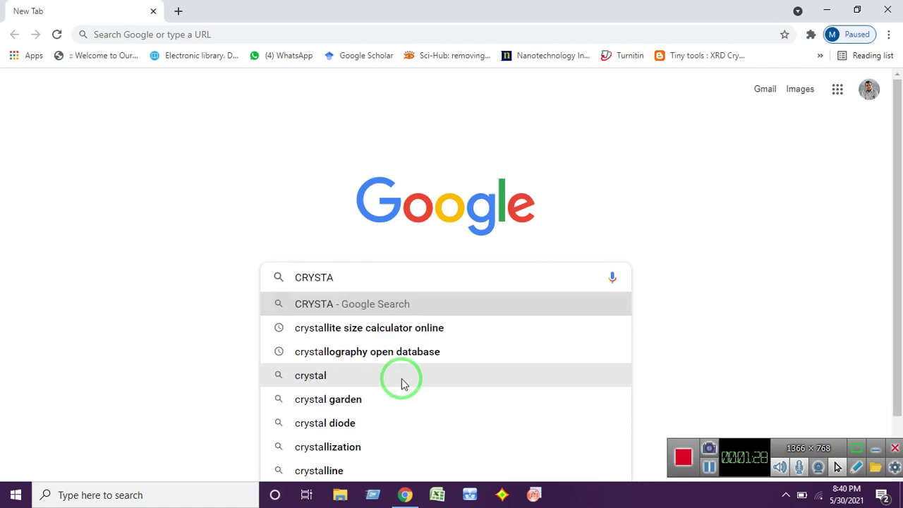
type("L ")
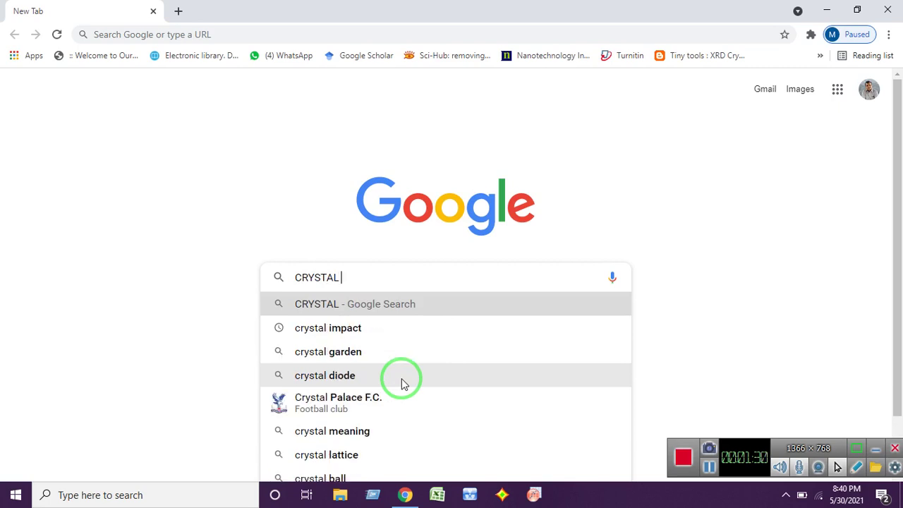
type("IMACT")
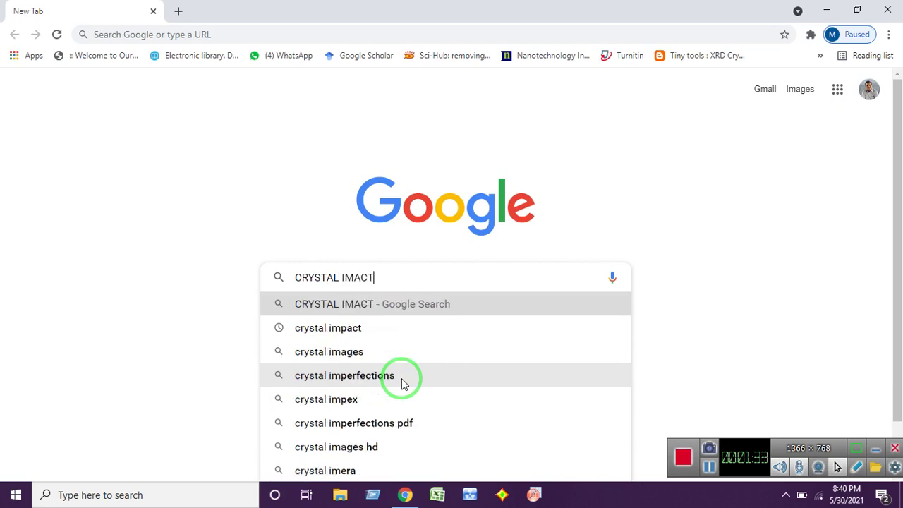
key("Return")
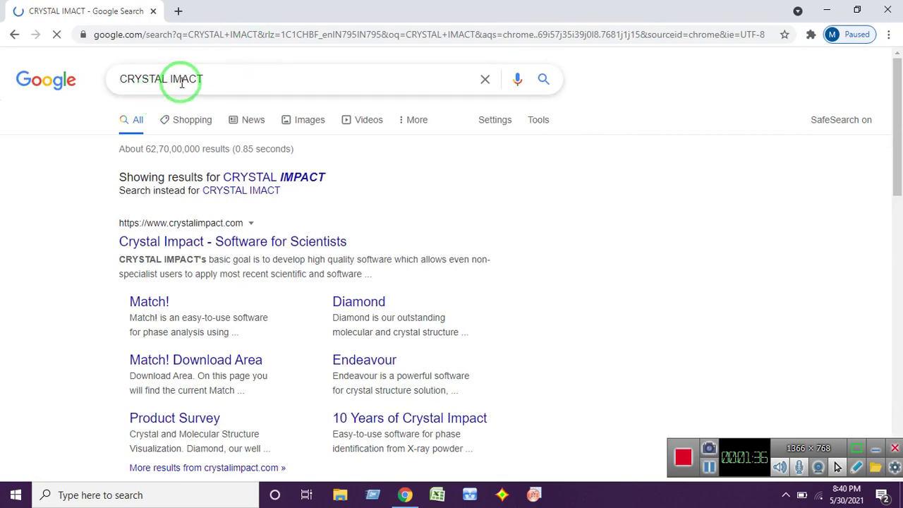
- Open the Crystal Impact website from the search results and go to the download page of its Match! software
left_click(182, 243)
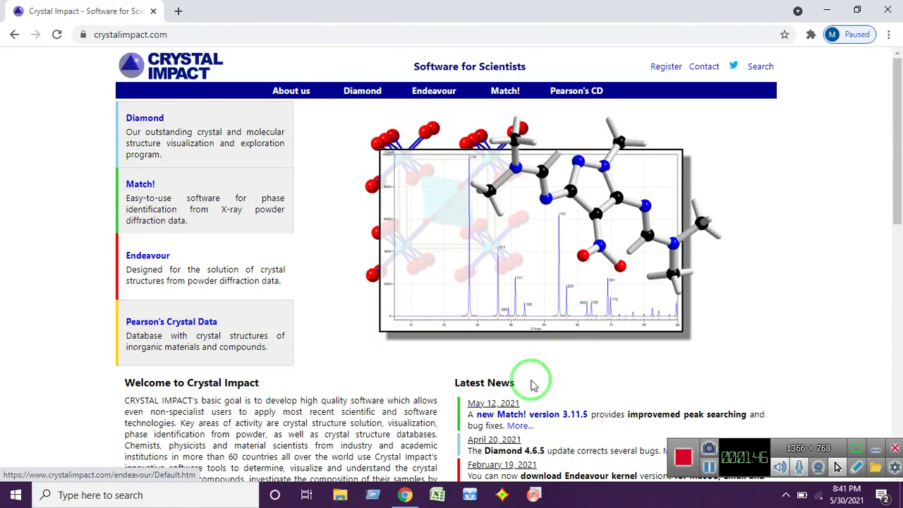
scroll(325, 324, "down", 5)
scroll(618, 317, "up", 5)
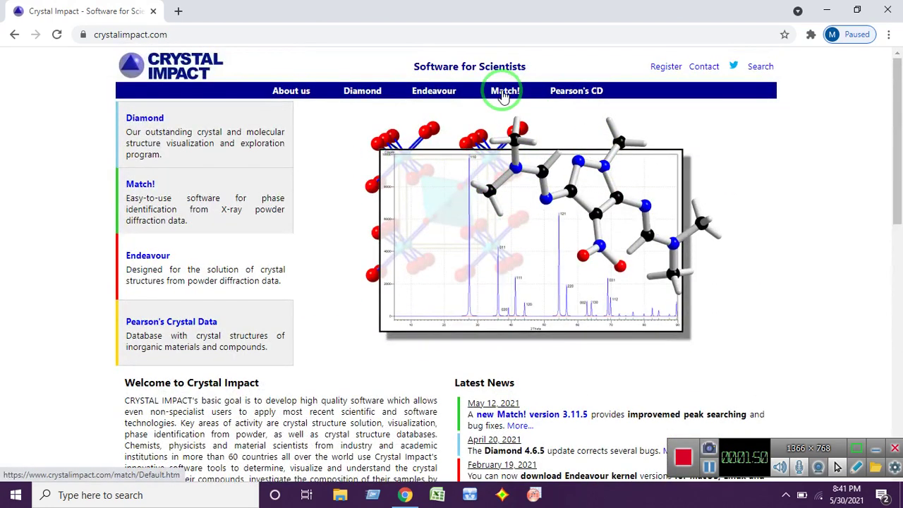
left_click(503, 94)
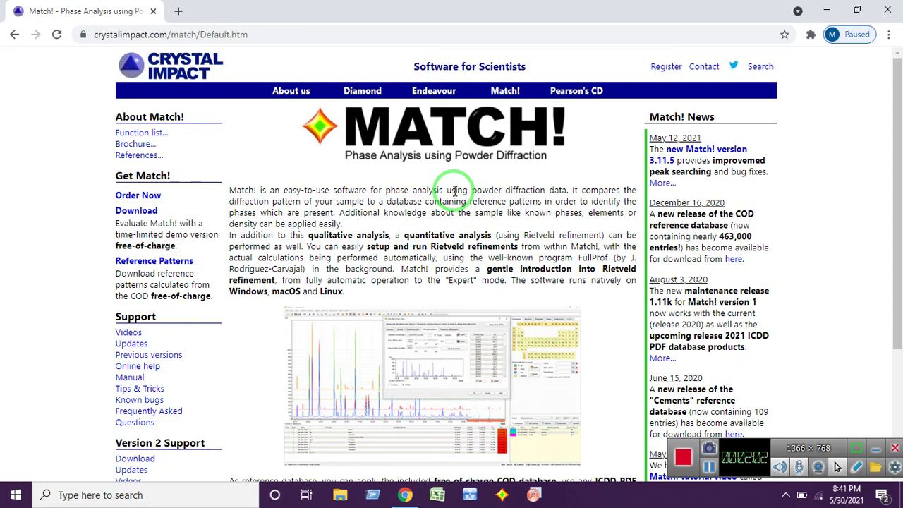
left_click(138, 211)
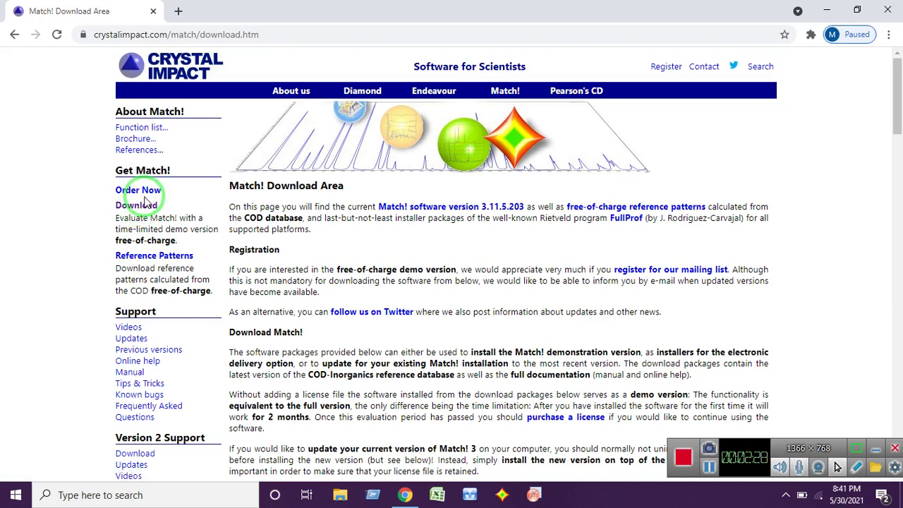
- Start downloading Match-3-windows-x64-installer.exe for 64-bit Windows, then pause the download
scroll(325, 266, "down", 7)
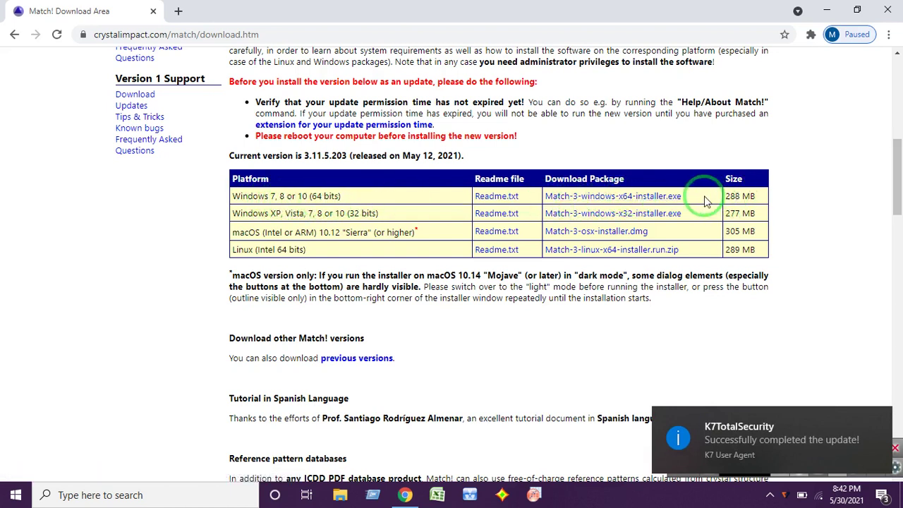
left_click(646, 200)
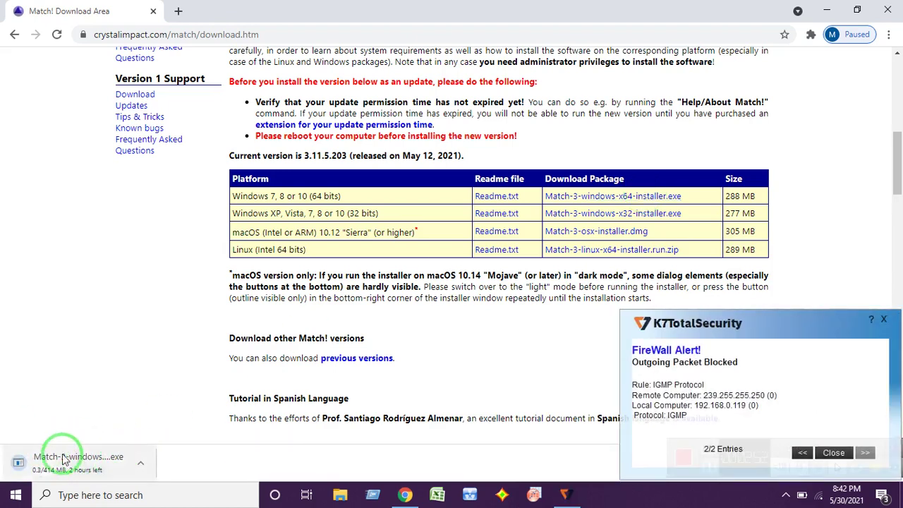
left_click(142, 463)
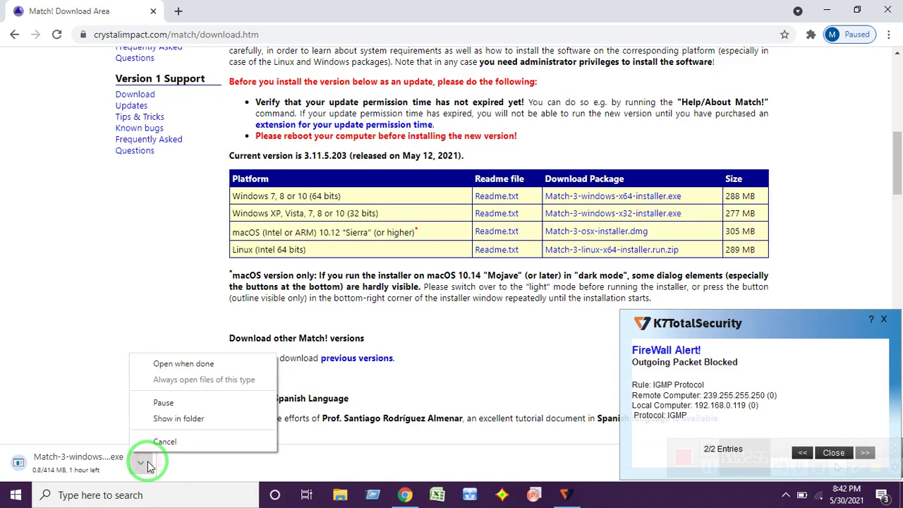
left_click(164, 403)
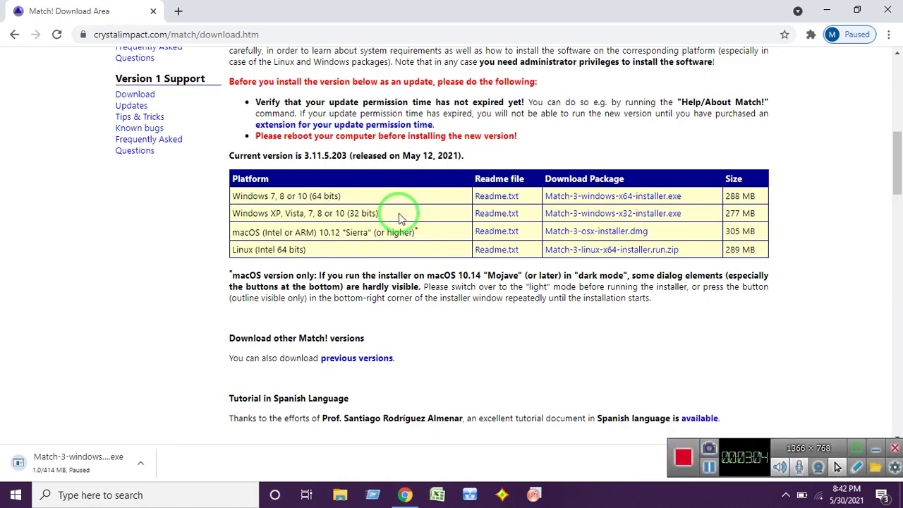
- Examine the Match! download page, including its reference pattern databases and the FullProf installers for each platform
scroll(398, 219, "down", 4)
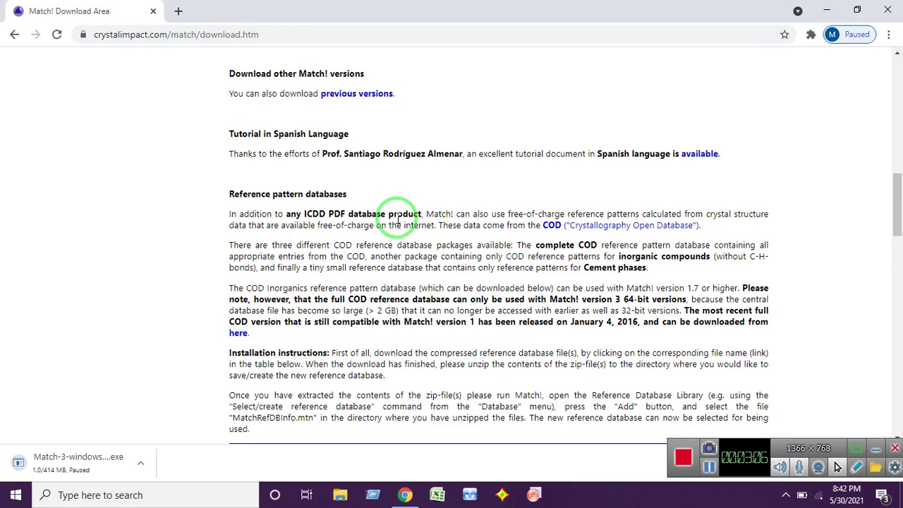
scroll(399, 218, "up", 5)
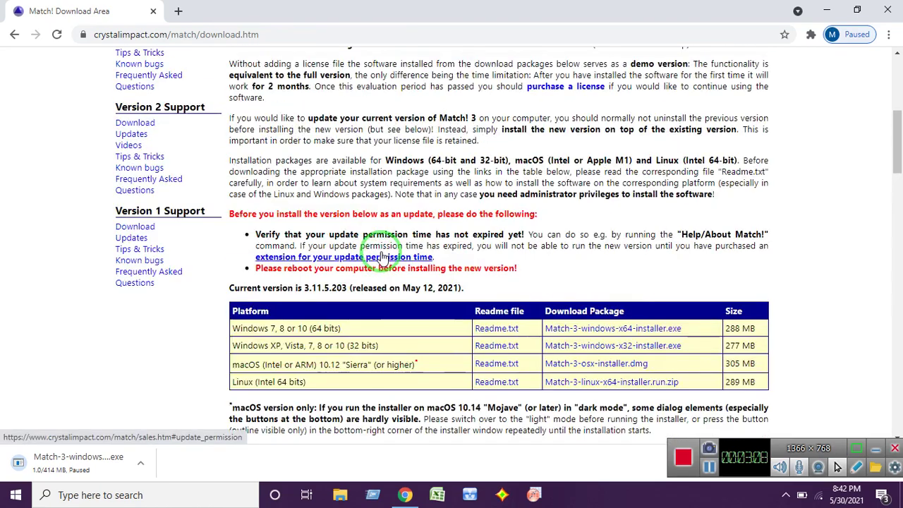
scroll(381, 257, "up", 4)
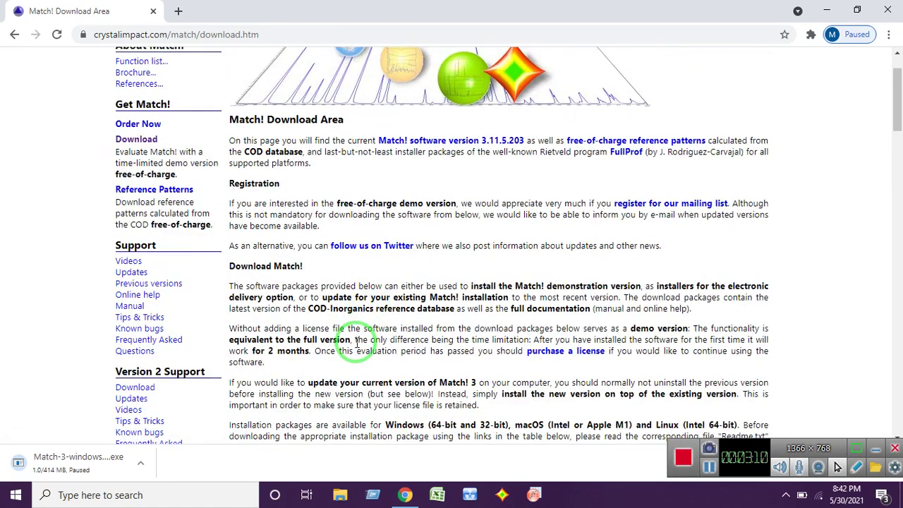
scroll(432, 279, "down", 3)
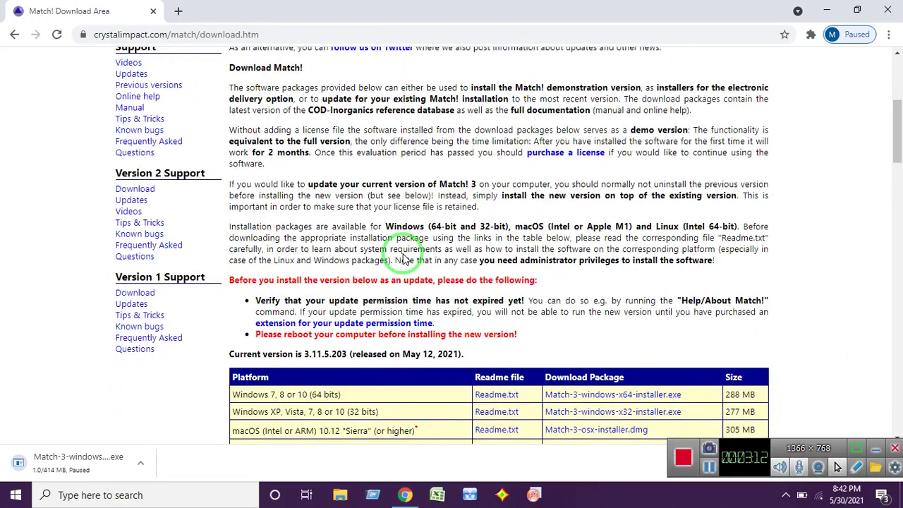
scroll(403, 259, "down", 7)
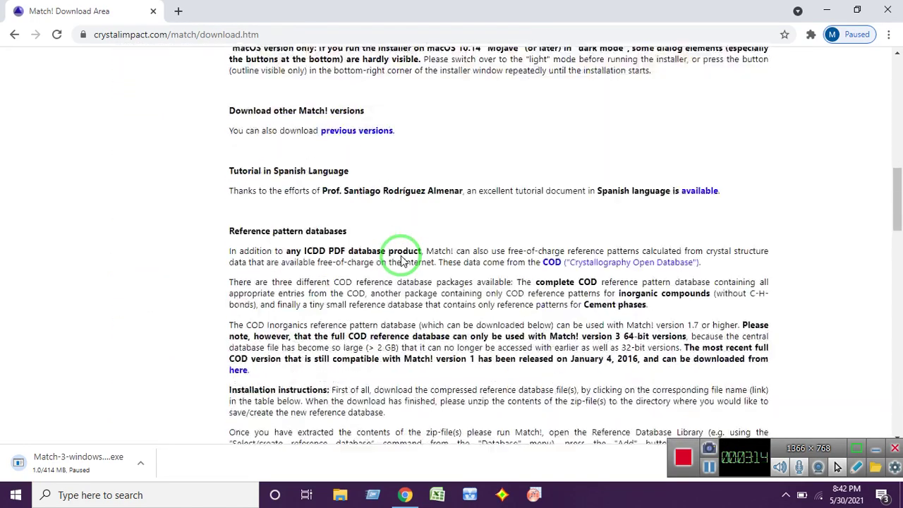
scroll(402, 256, "down", 5)
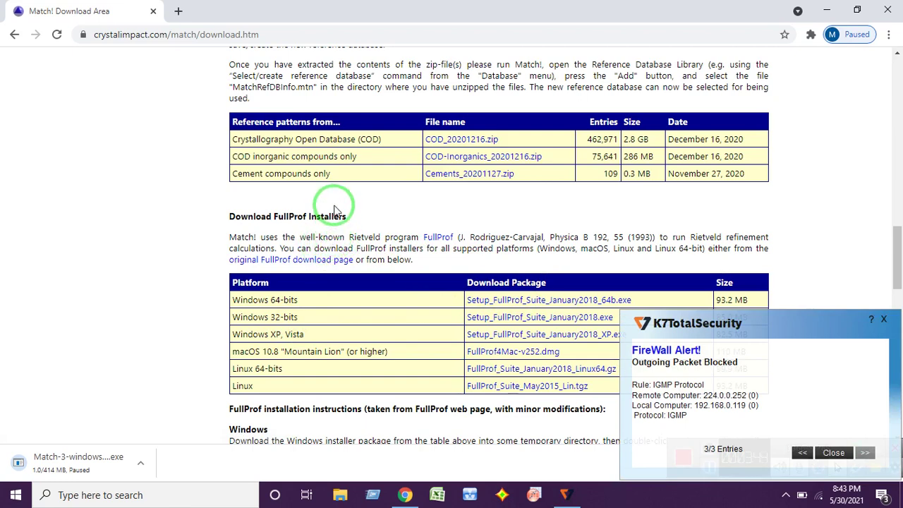
scroll(333, 207, "up", 1)
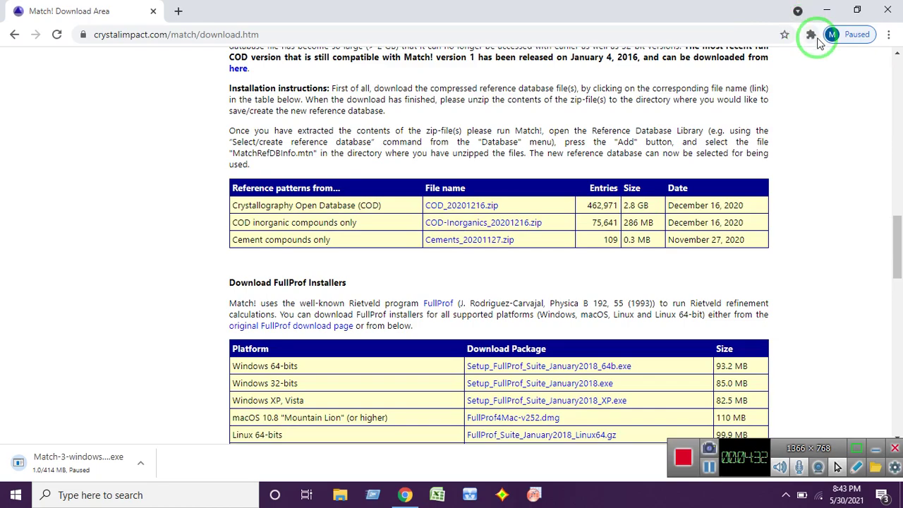
scroll(490, 157, "up", 5)
scroll(491, 158, "up", 5)
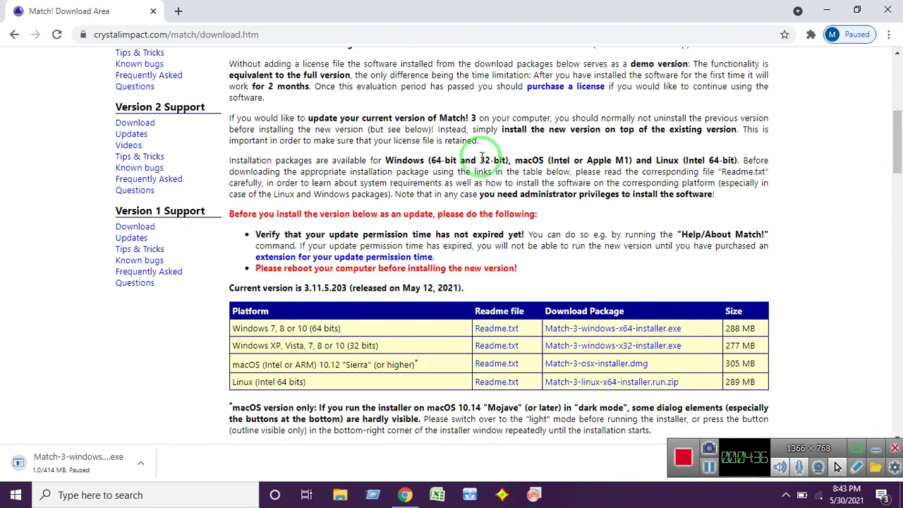
scroll(473, 157, "down", 10)
scroll(416, 180, "down", 4)
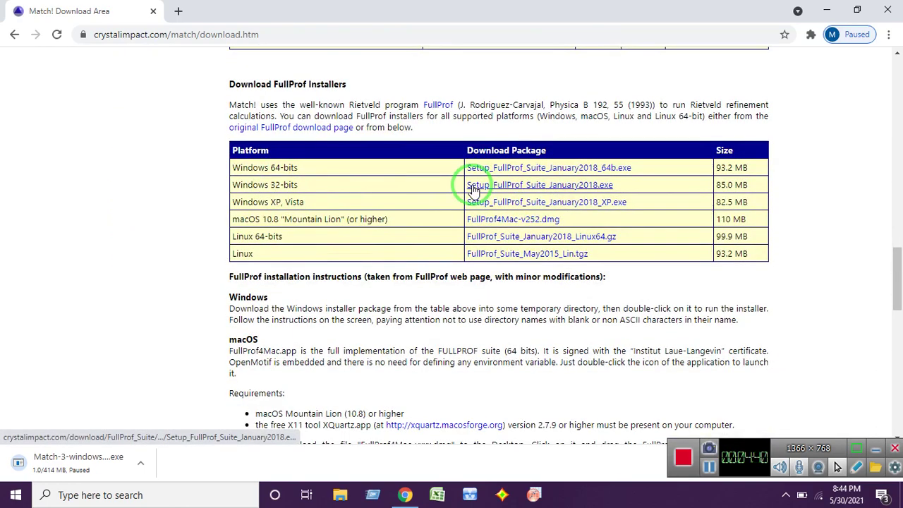
scroll(473, 186, "up", 2)
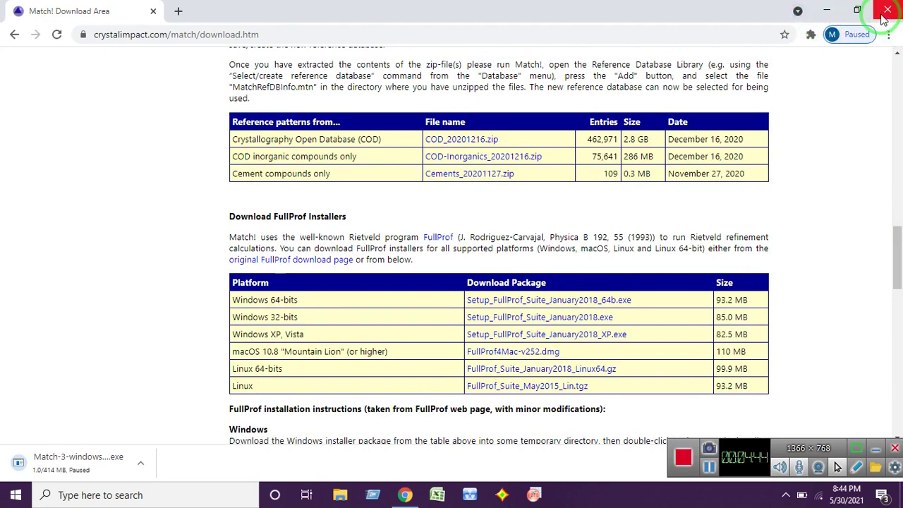
- Minimize the browser, view the contents of the MATCH folder on the desktop, and close the folder
left_click(826, 10)
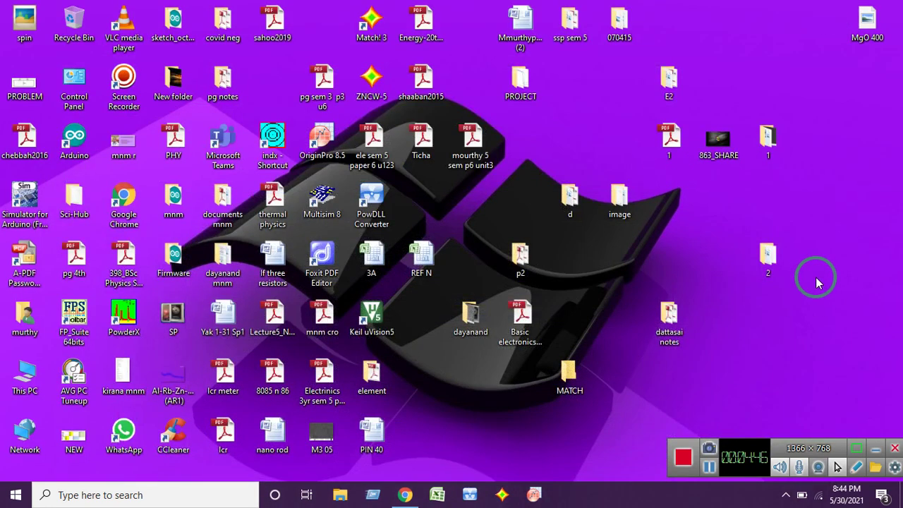
left_click(566, 377)
double_click(566, 377)
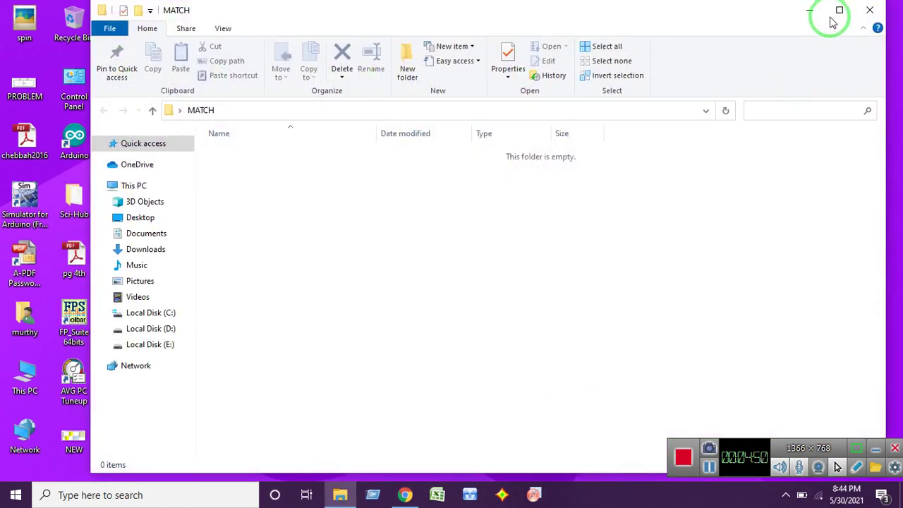
left_click(870, 11)
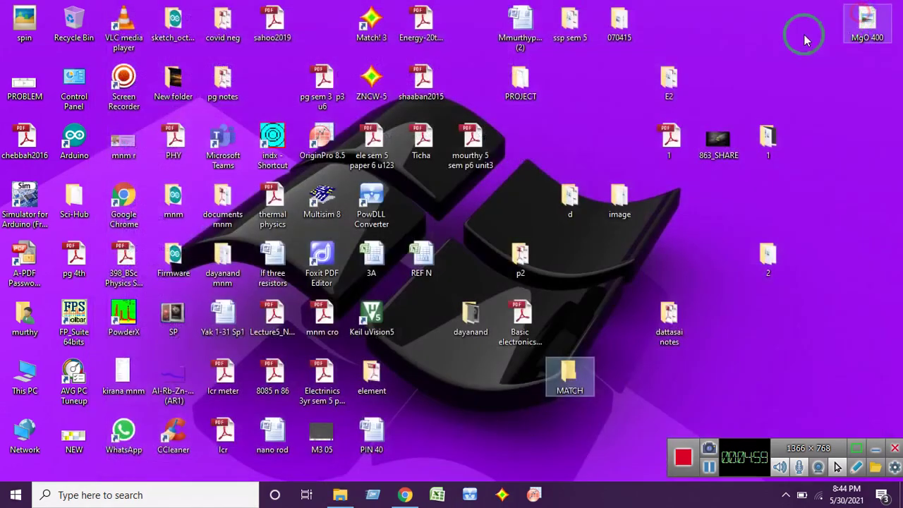
- Open Local Disk (D:) from This PC
left_click(28, 381)
double_click(28, 381)
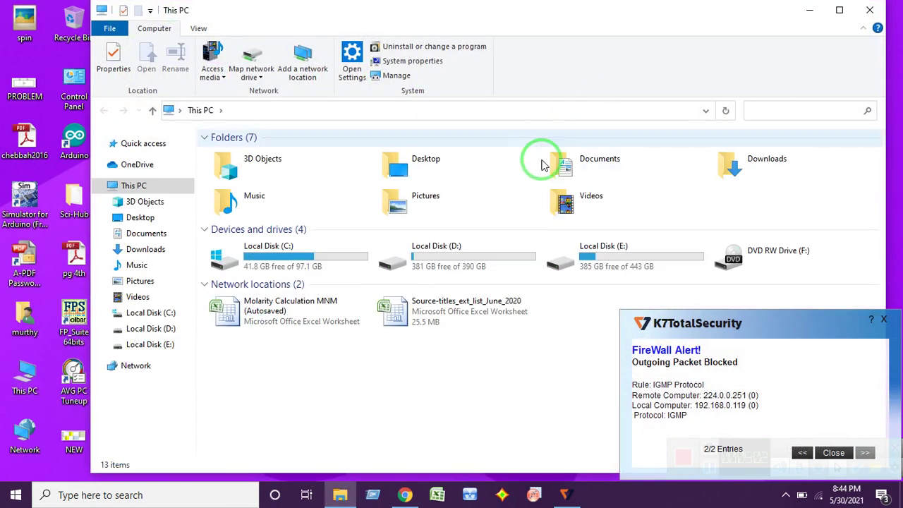
double_click(504, 260)
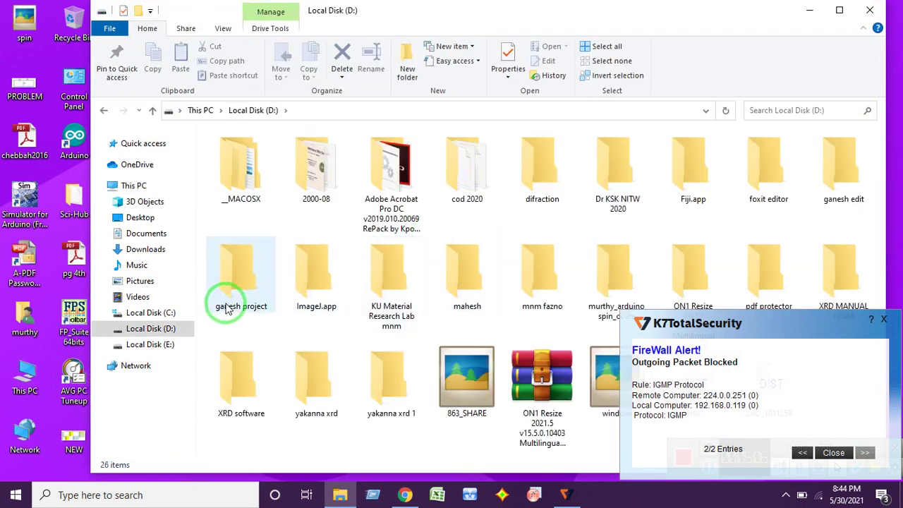
- Check the znl1 folder inside the project folder for the sample's raw data, and return to drive D
double_click(228, 310)
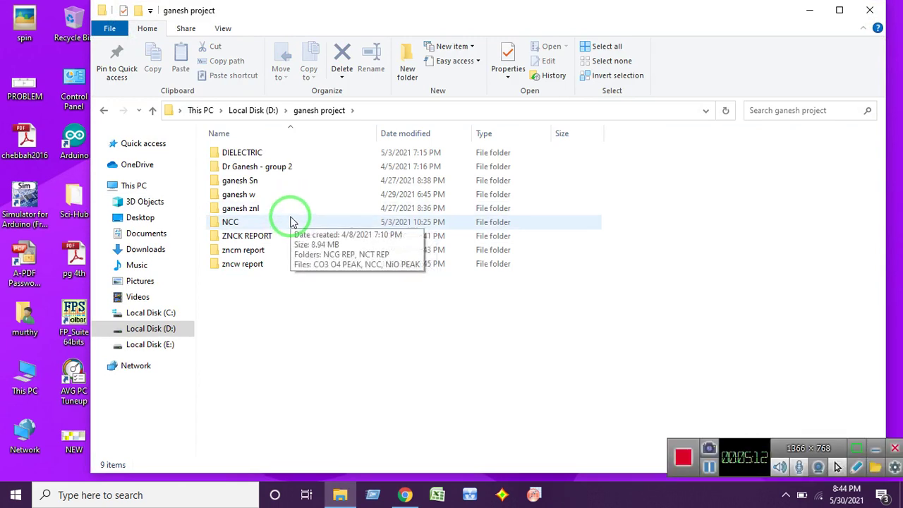
double_click(290, 208)
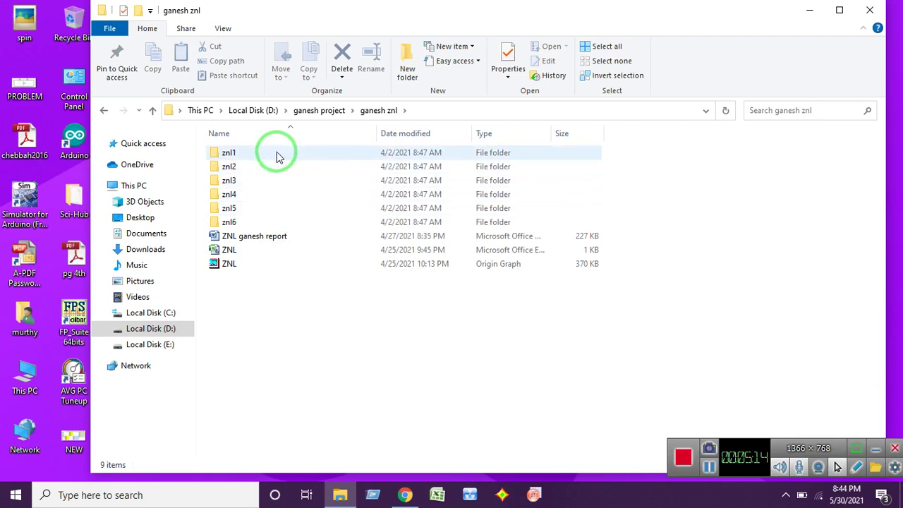
double_click(277, 155)
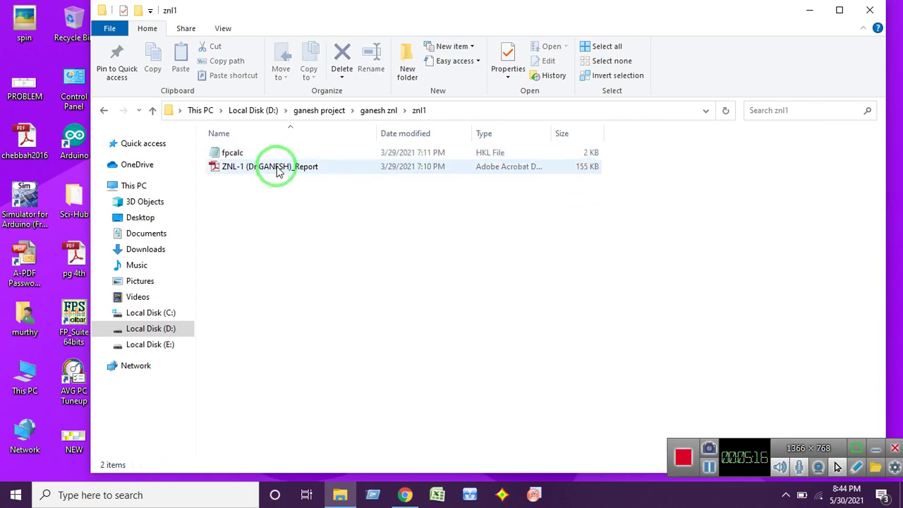
left_click(103, 112)
left_click(104, 111)
left_click(104, 111)
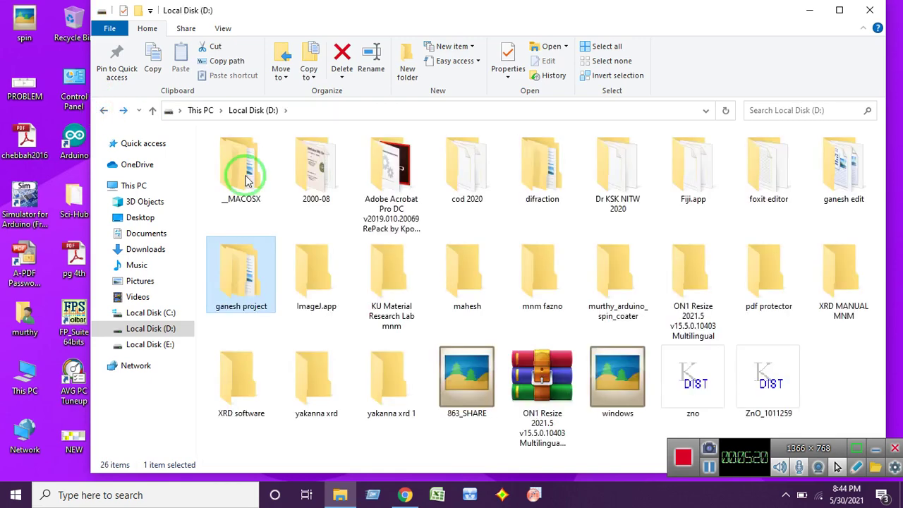
- Copy the ZNL-1 RAW file from the project's group 2 subfolder ZNL-samples > ZNL-1 and close the file window
double_click(272, 304)
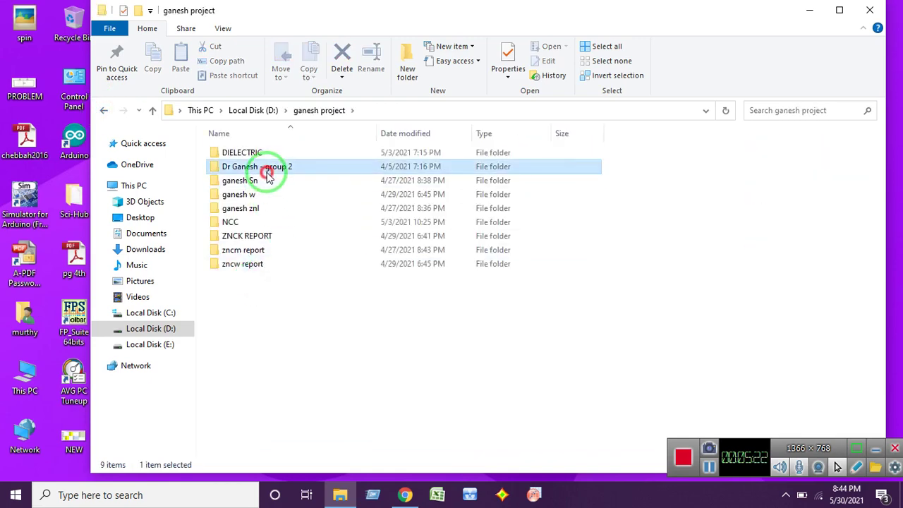
double_click(264, 170)
double_click(285, 237)
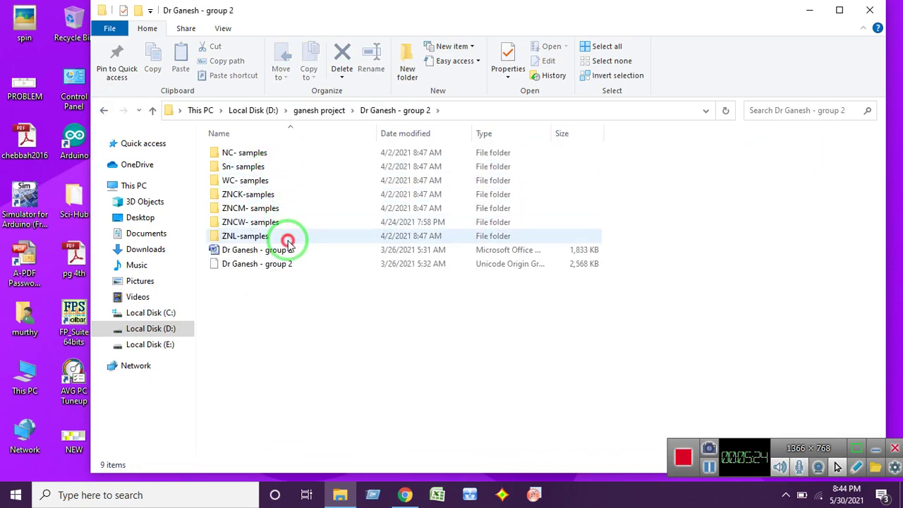
double_click(256, 153)
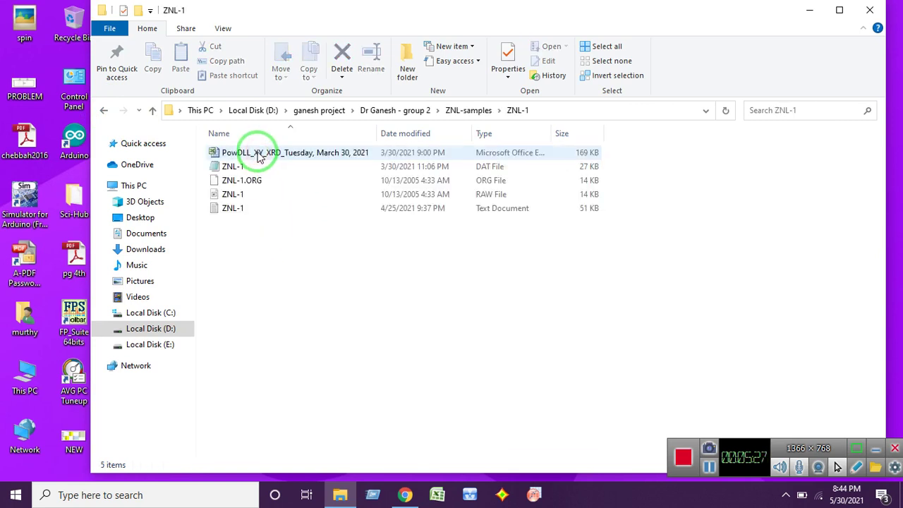
left_click(278, 194)
right_click(278, 194)
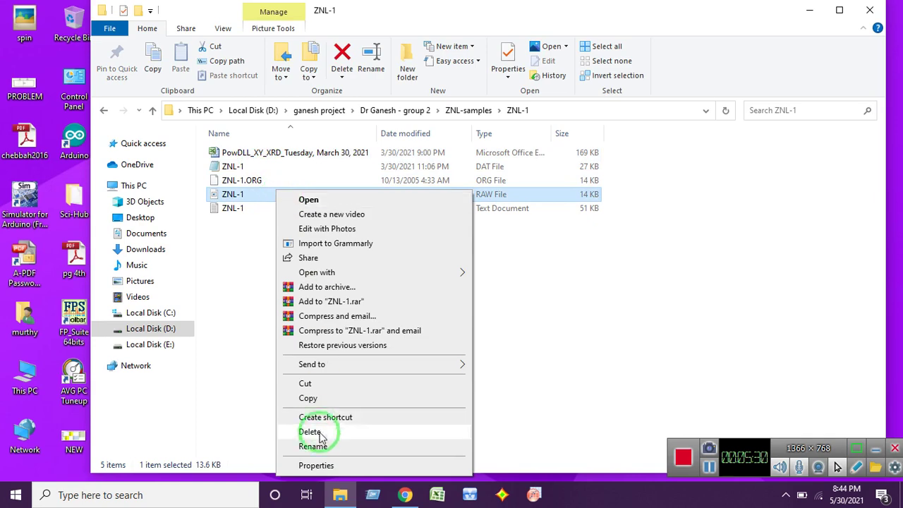
left_click(308, 398)
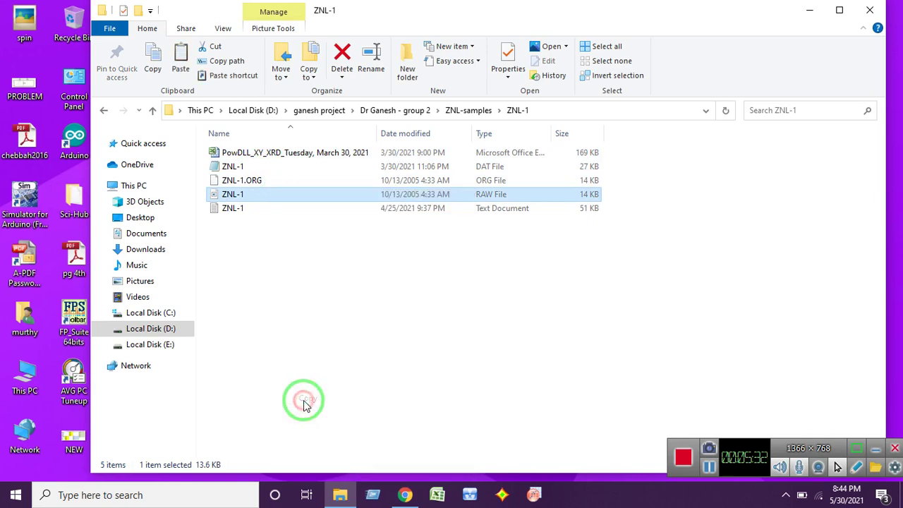
left_click(870, 10)
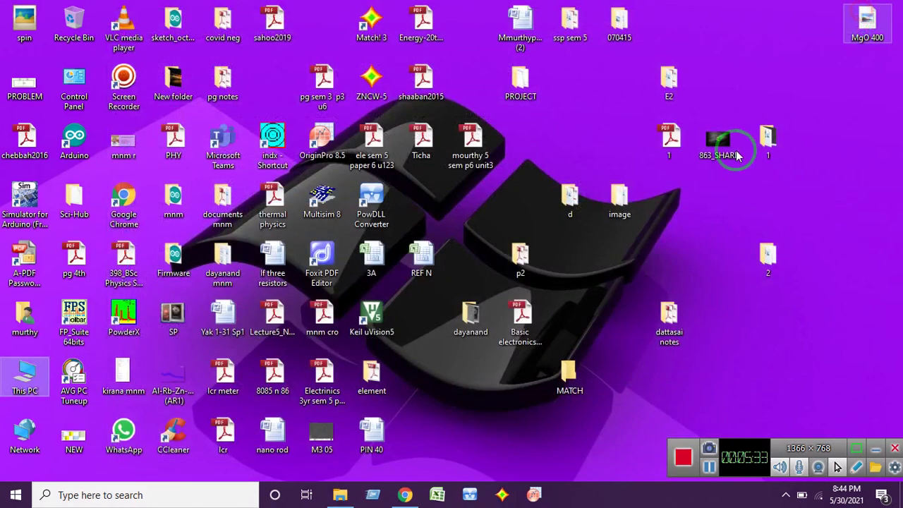
- Paste the copied ZNL-1 RAW file into the MATCH folder on the desktop and close the folder
double_click(571, 370)
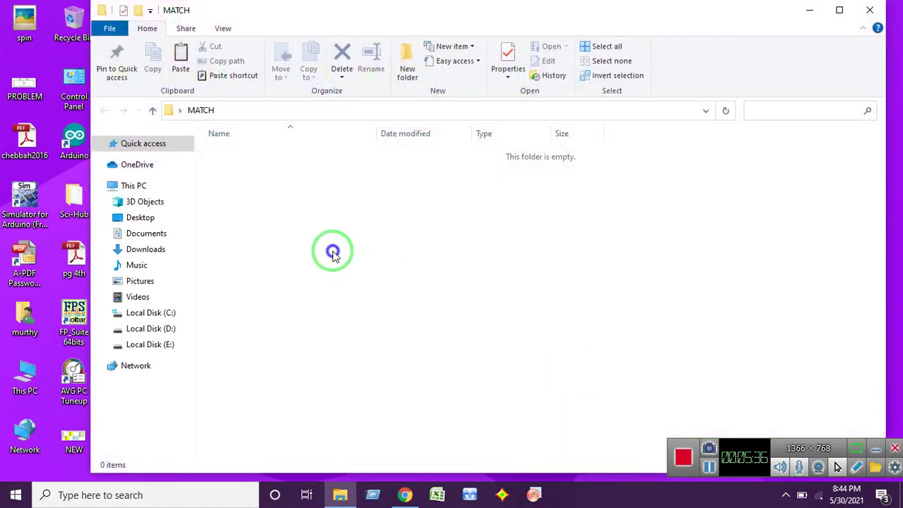
right_click(331, 251)
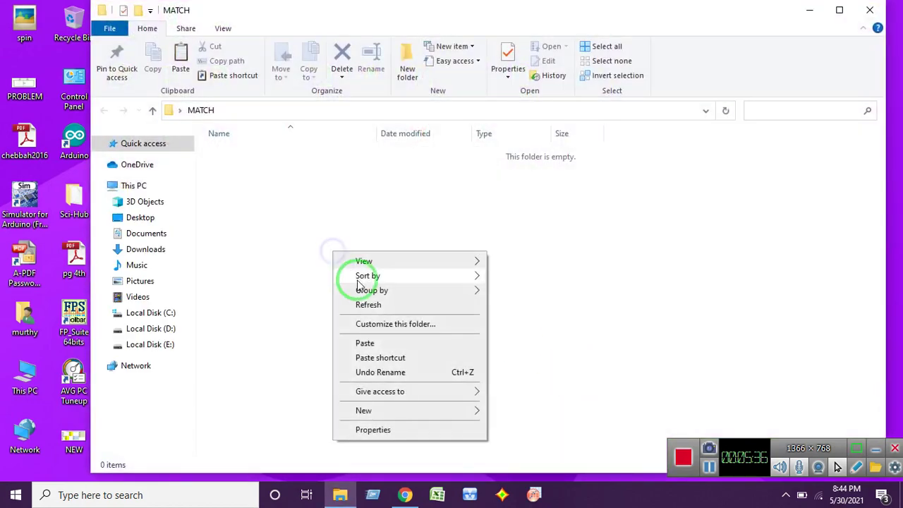
left_click(358, 342)
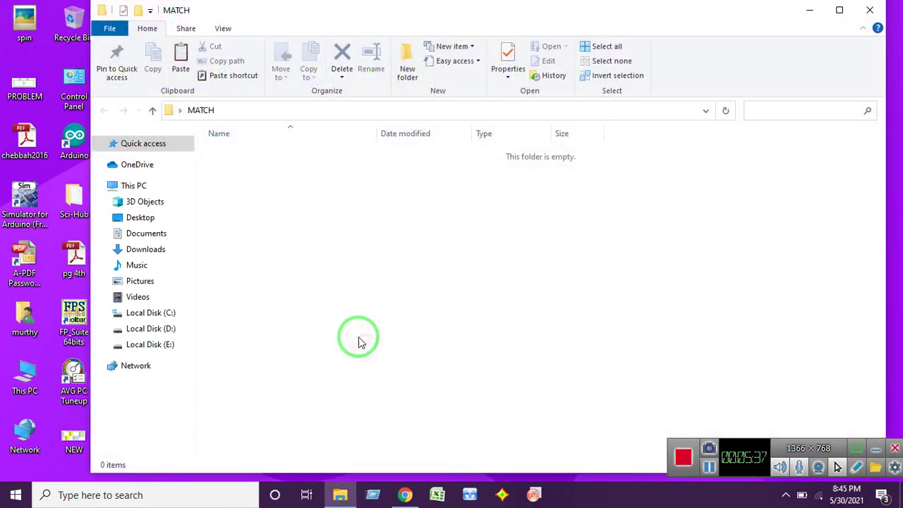
left_click(312, 281)
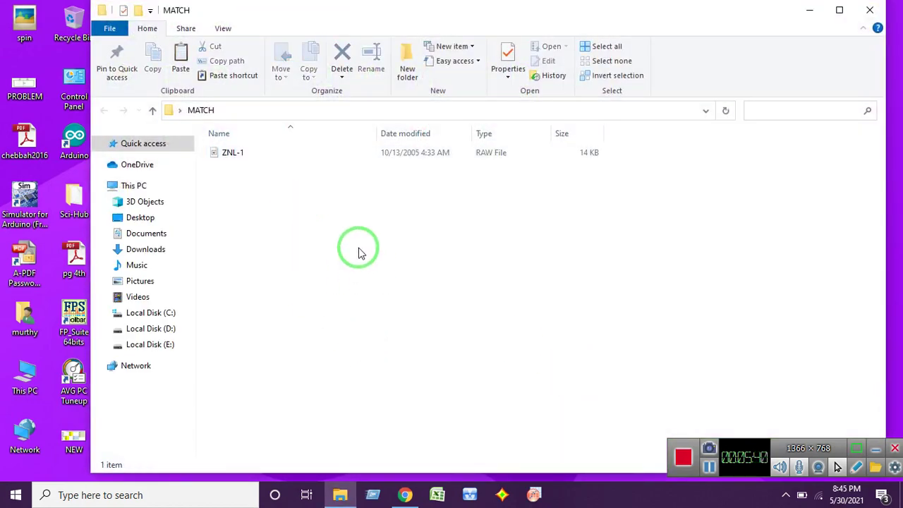
left_click(869, 10)
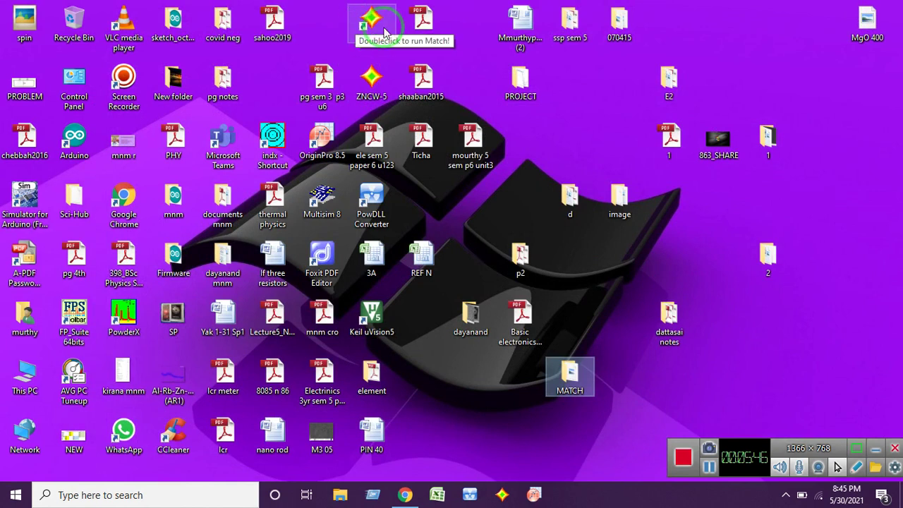
- Launch Match! 3 from the desktop
double_click(367, 41)
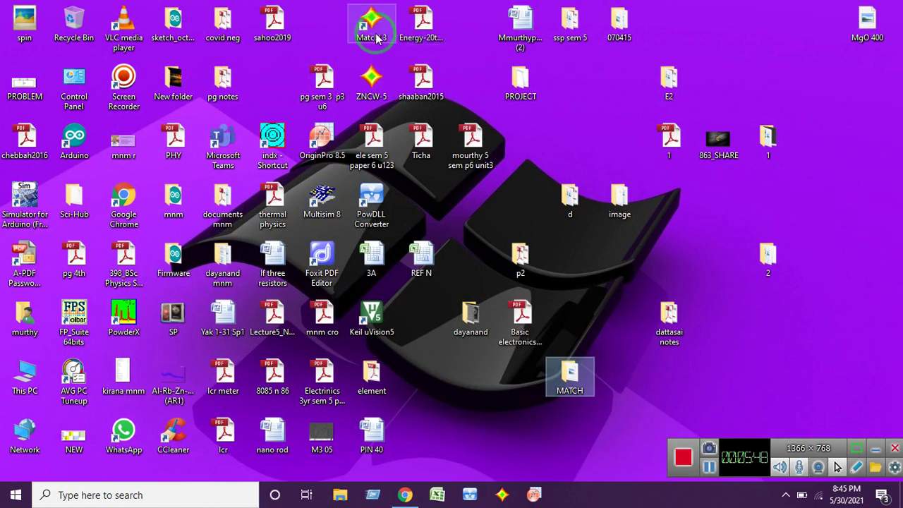
double_click(377, 27)
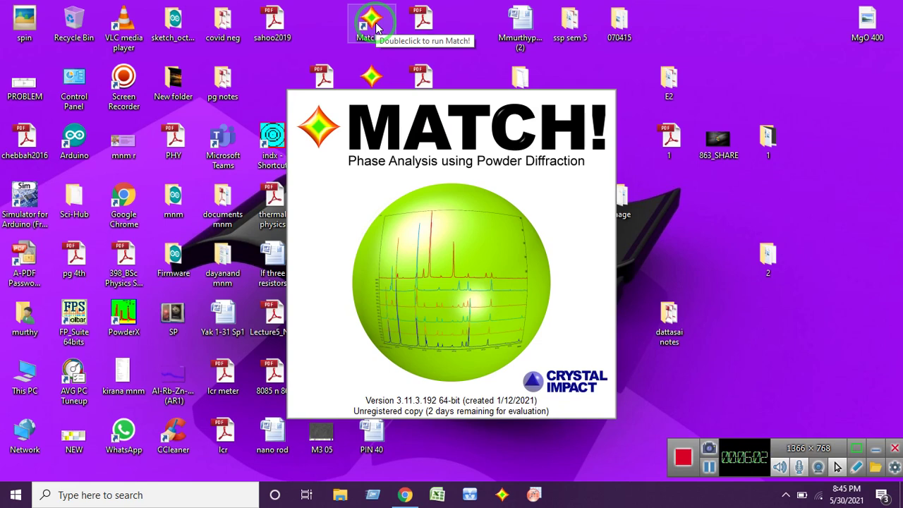
- Look up FullProf Suite 64bits among the installed programs, and return to the Match! window
left_click(15, 494)
scroll(71, 324, "down", 3)
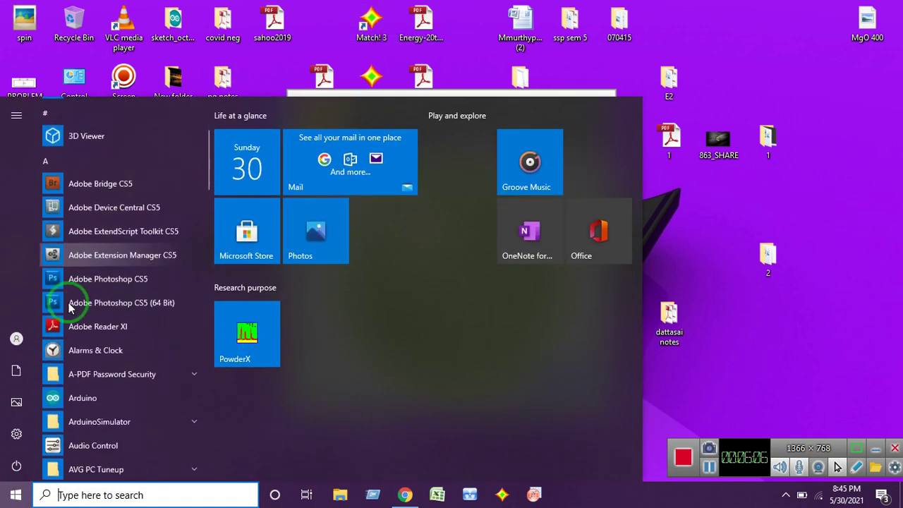
scroll(97, 310, "down", 4)
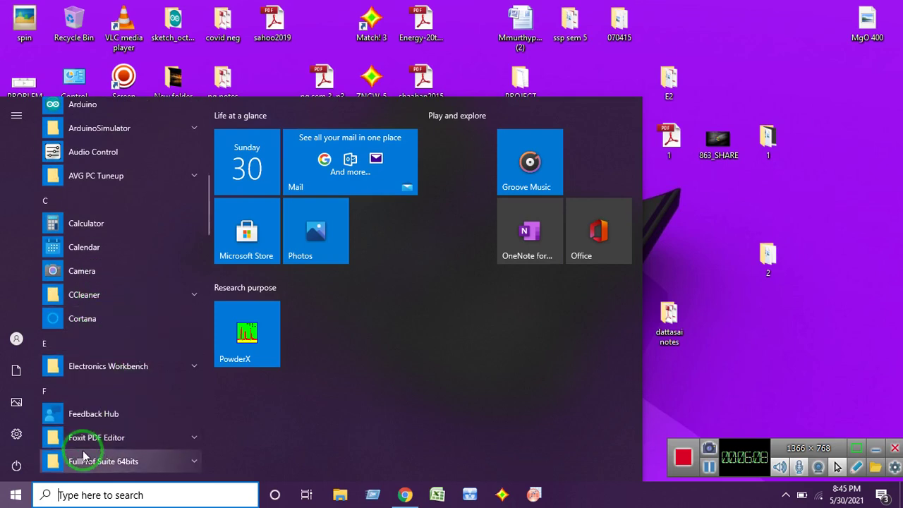
scroll(106, 451, "down", 3)
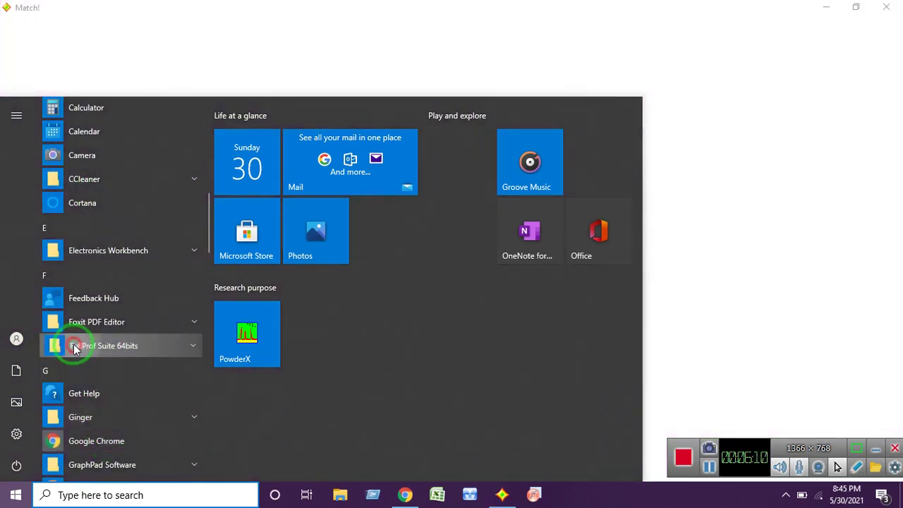
left_click(74, 346)
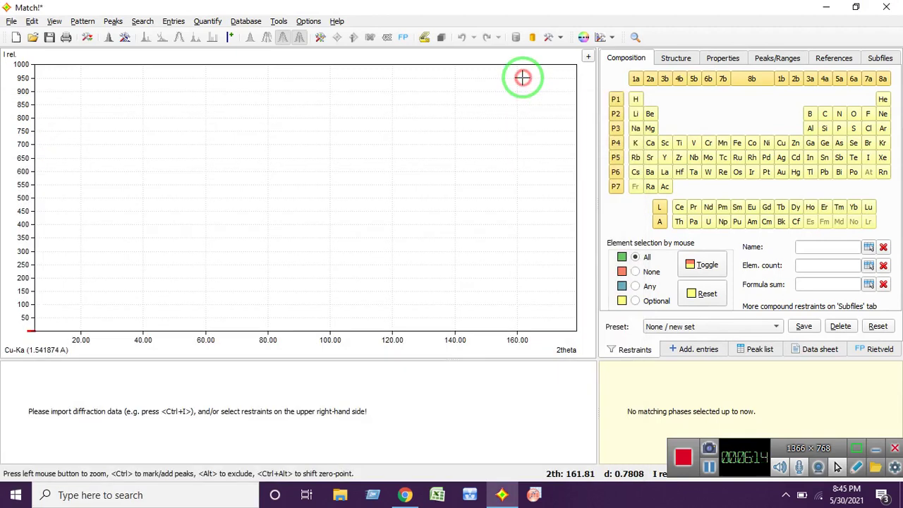
left_click(522, 78)
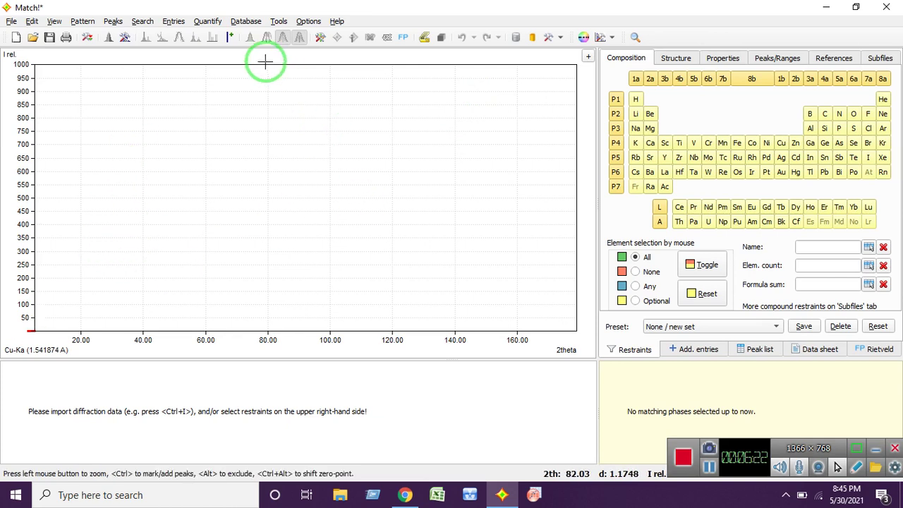
- View the Reference Database Library and the file selection for adding a database, then close both without adding one
left_click(244, 22)
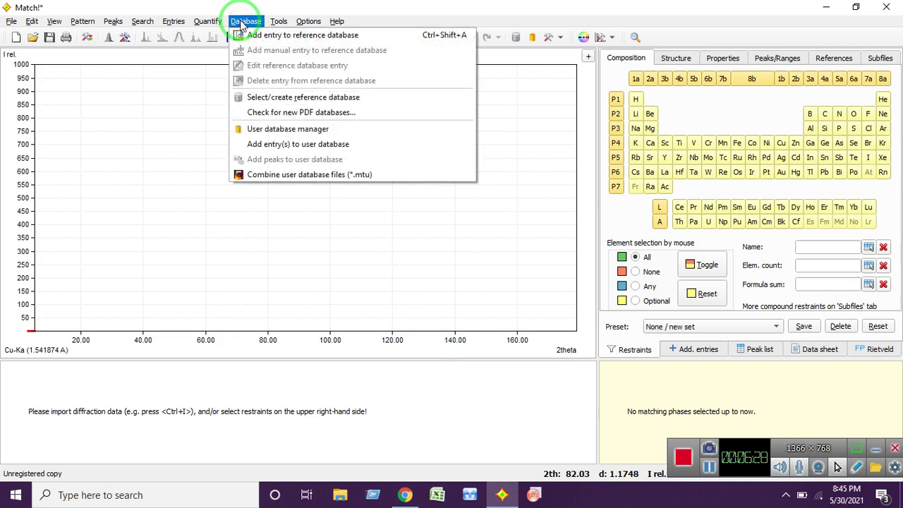
left_click(261, 97)
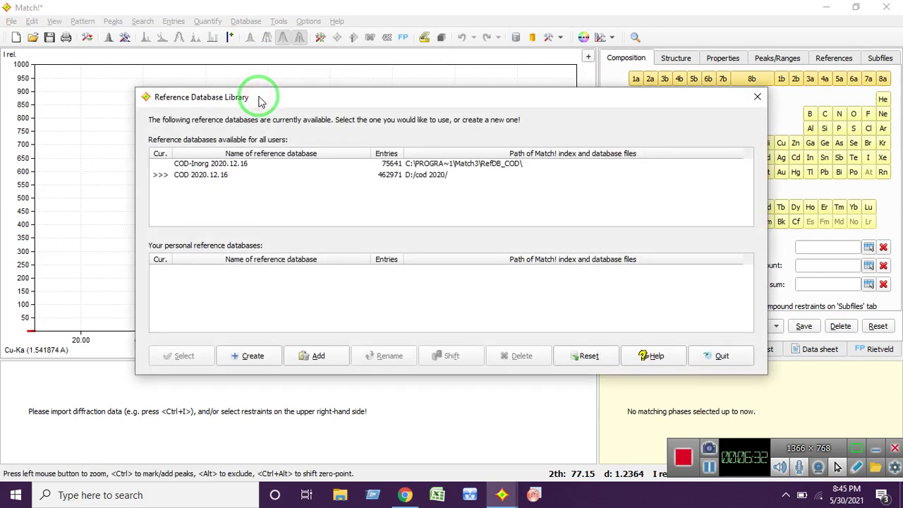
left_click(319, 360)
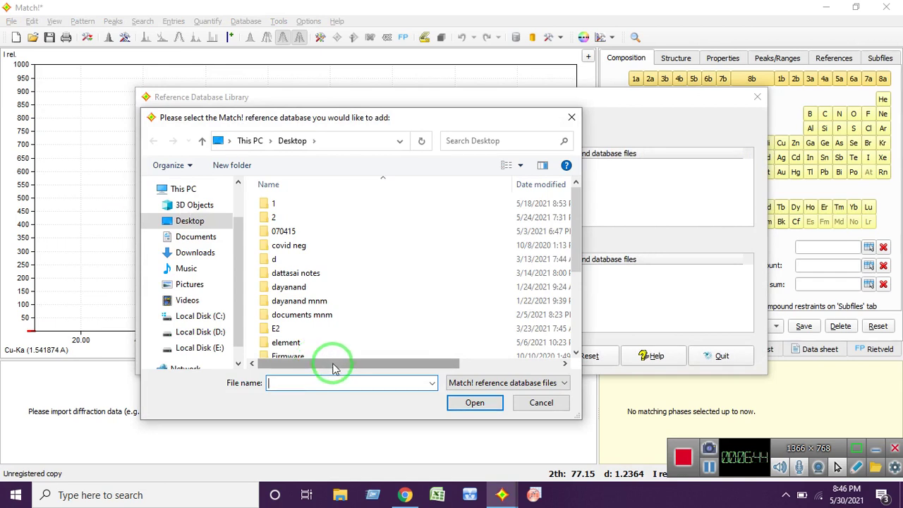
left_click(540, 407)
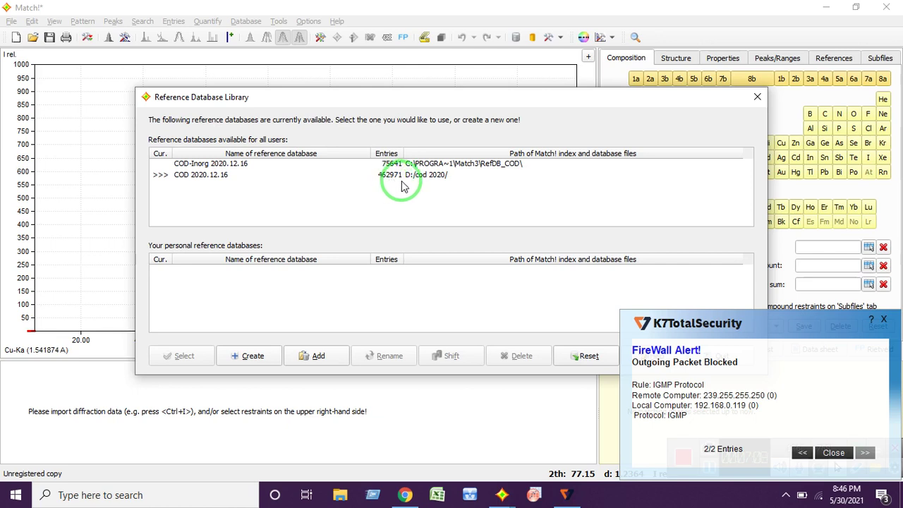
left_click(757, 98)
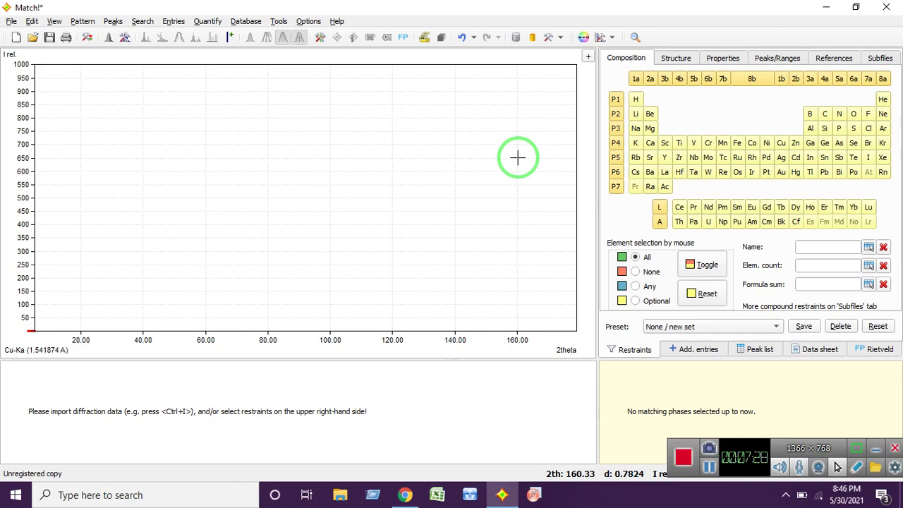
- Start opening a diffraction file and browse to the MATCH folder on the desktop
left_click(11, 21)
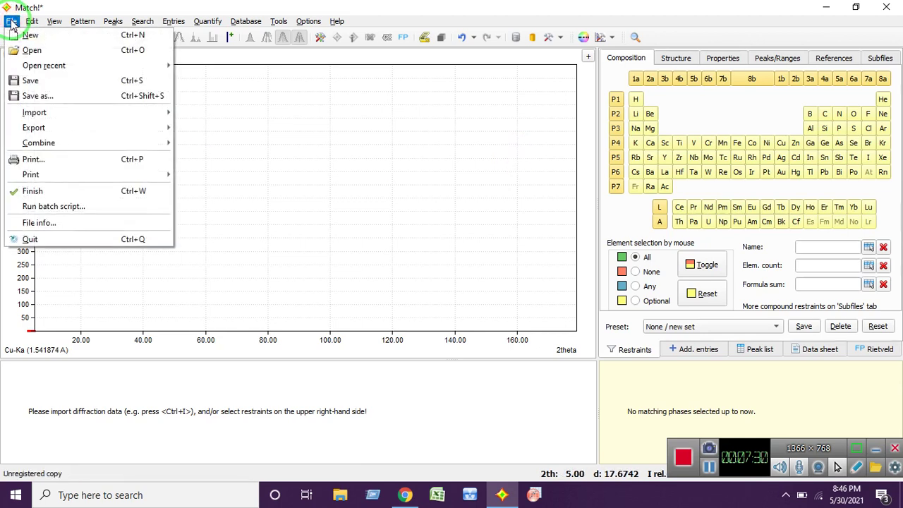
left_click(25, 52)
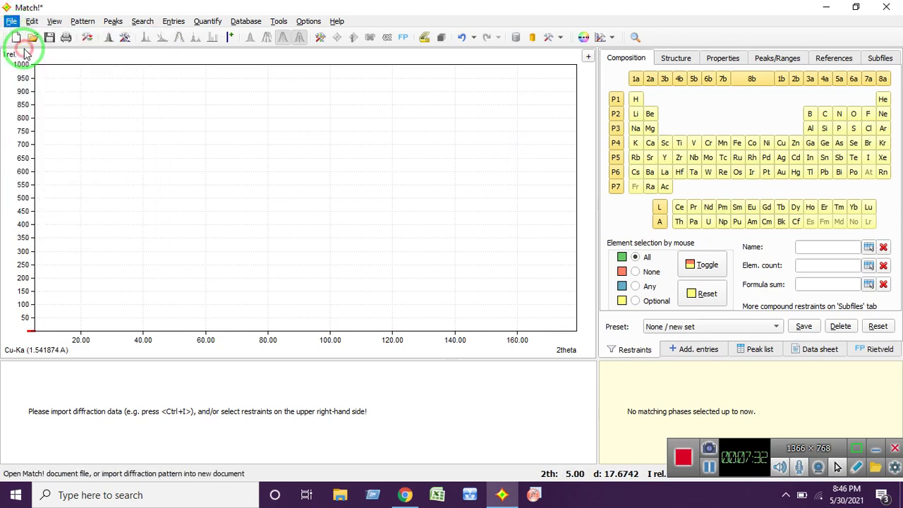
left_click(444, 264)
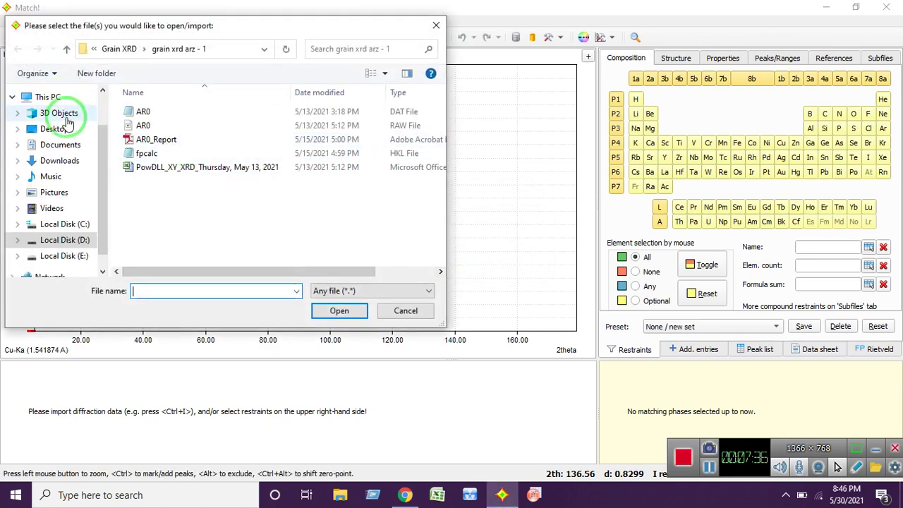
left_click(59, 128)
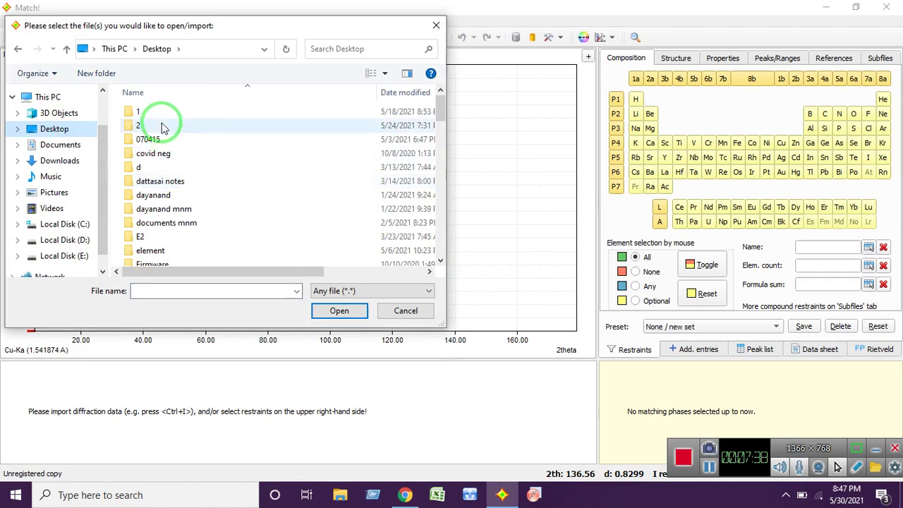
left_click(173, 292)
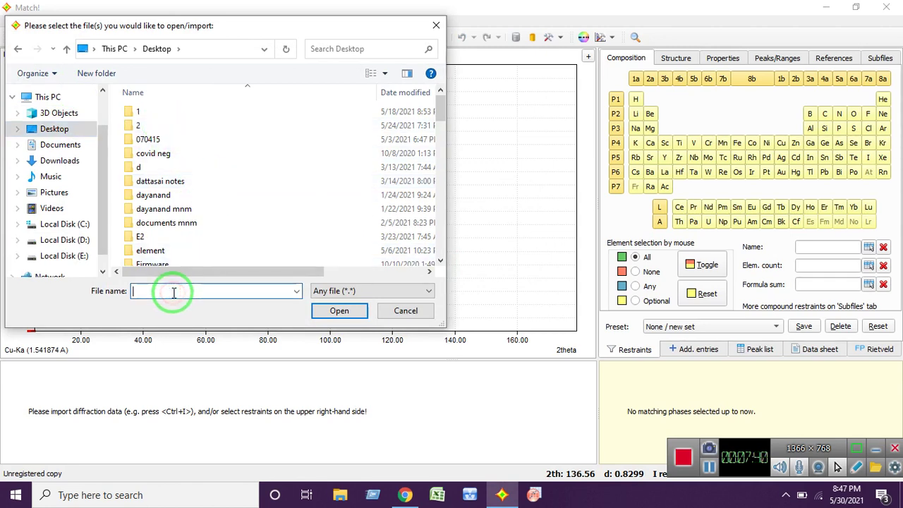
type("M")
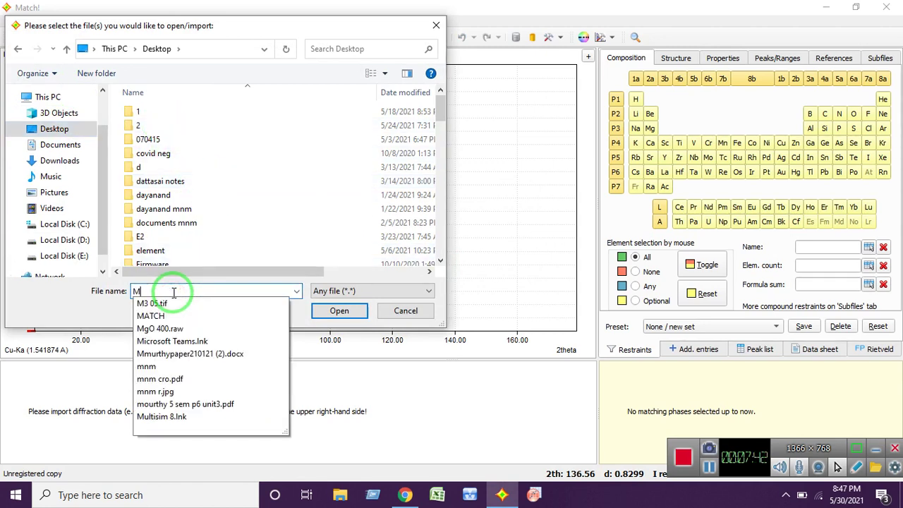
left_click(180, 317)
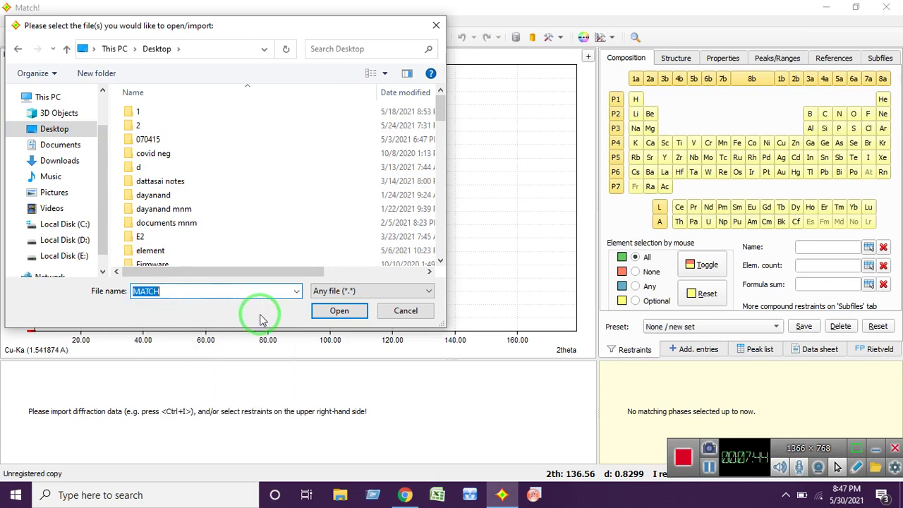
left_click(335, 310)
- Check the file type of ZNL-1 in its properties, and open the file as the diffraction pattern
left_click(173, 131)
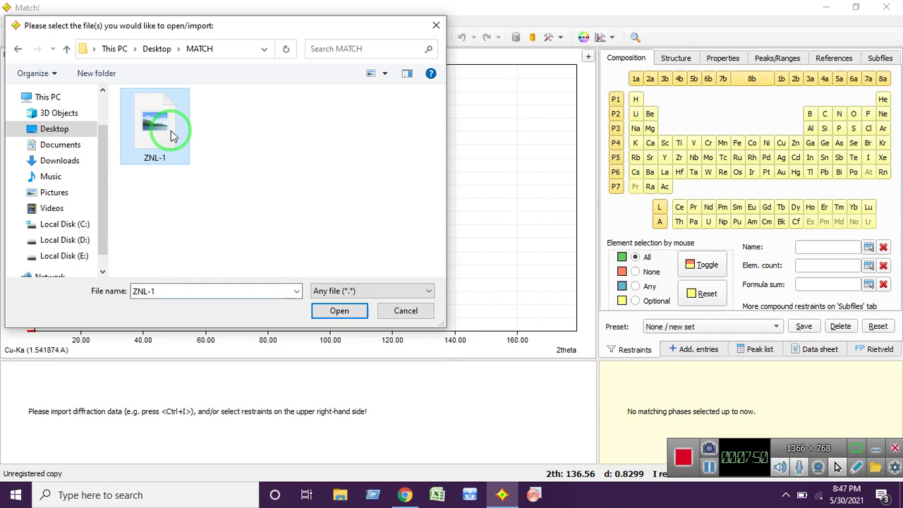
right_click(173, 135)
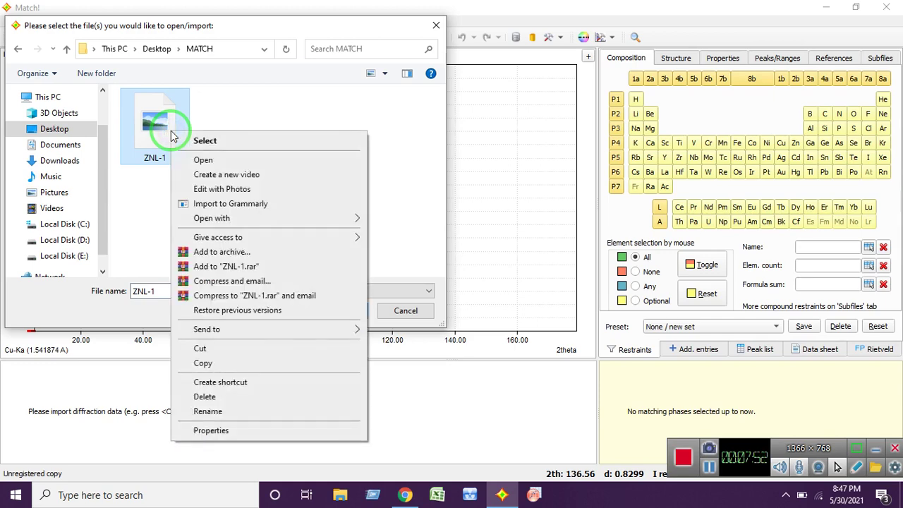
left_click(202, 446)
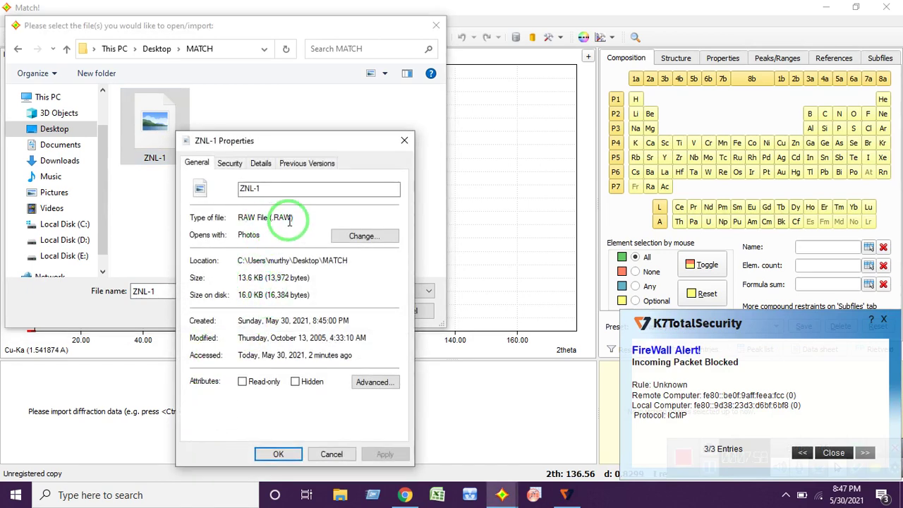
left_click(280, 454)
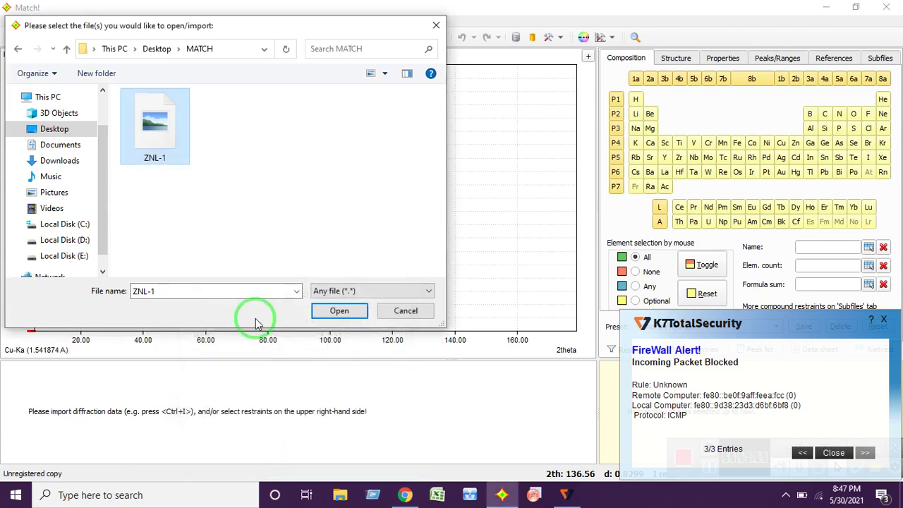
left_click(333, 310)
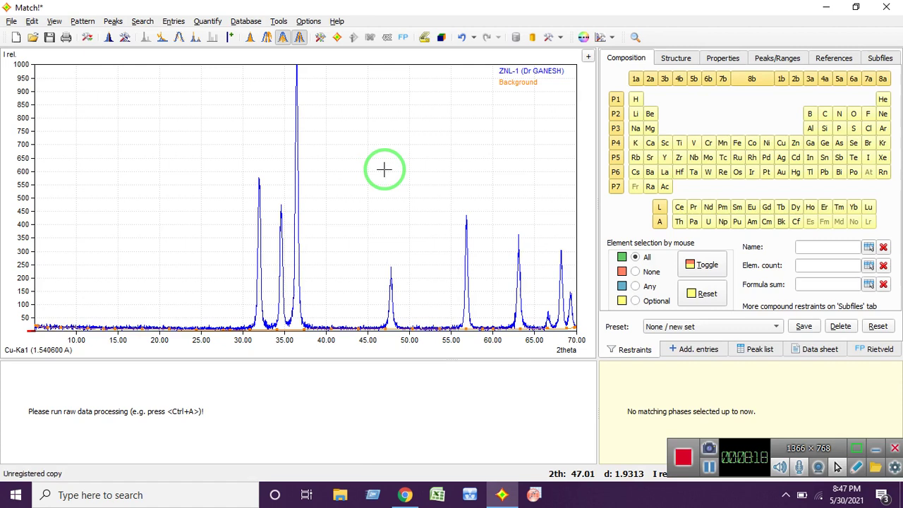
- Subtract the background from the ZNL-1 diffraction pattern
left_click(83, 21)
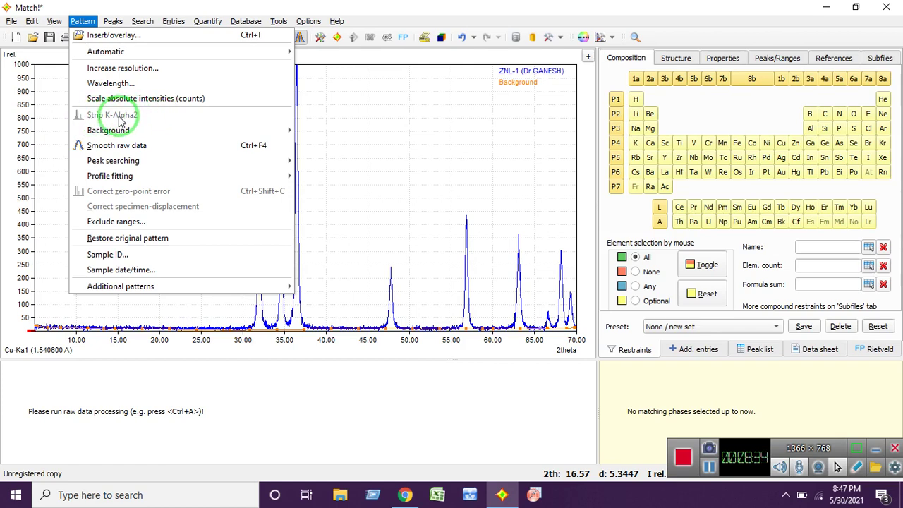
mouse_move(99, 133)
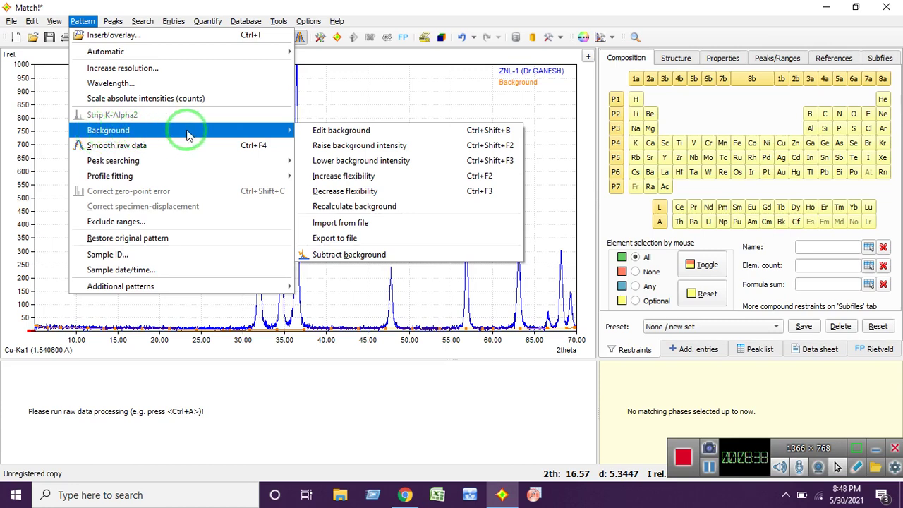
left_click(319, 256)
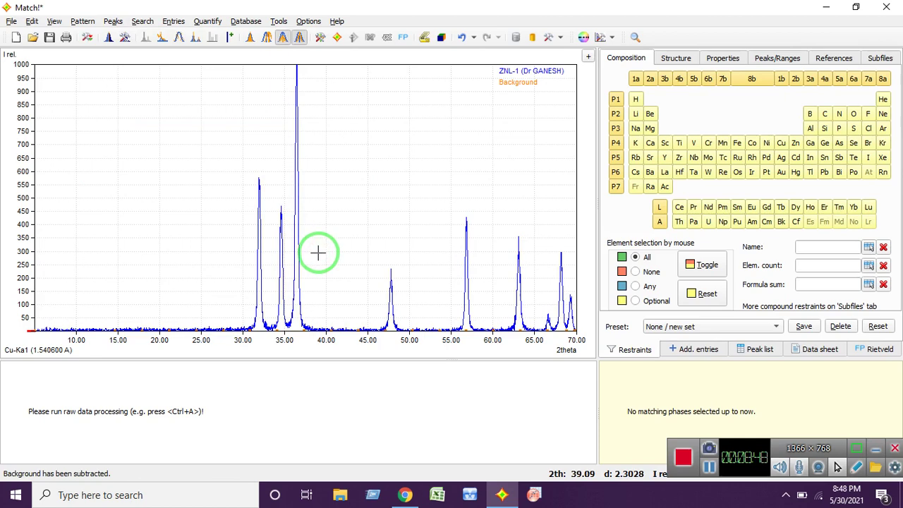
- Smooth the raw data of the ZNL-1 pattern
left_click(82, 22)
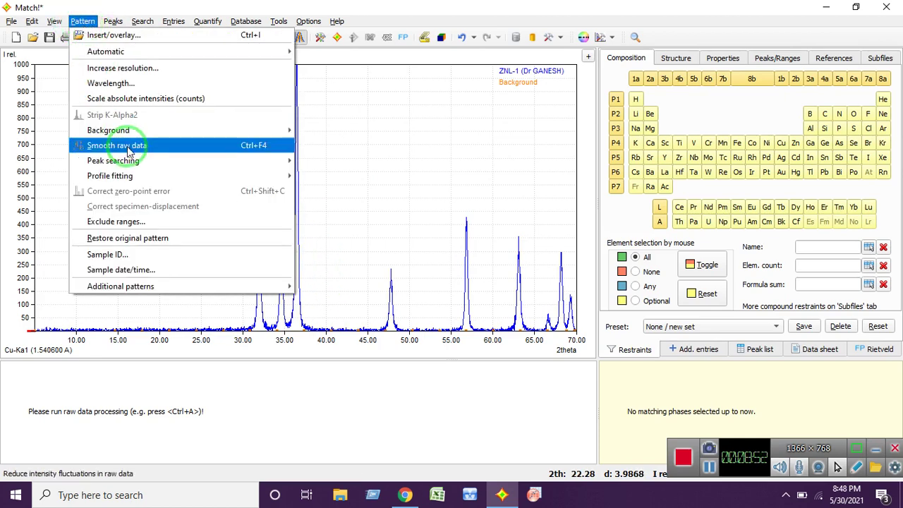
mouse_move(158, 174)
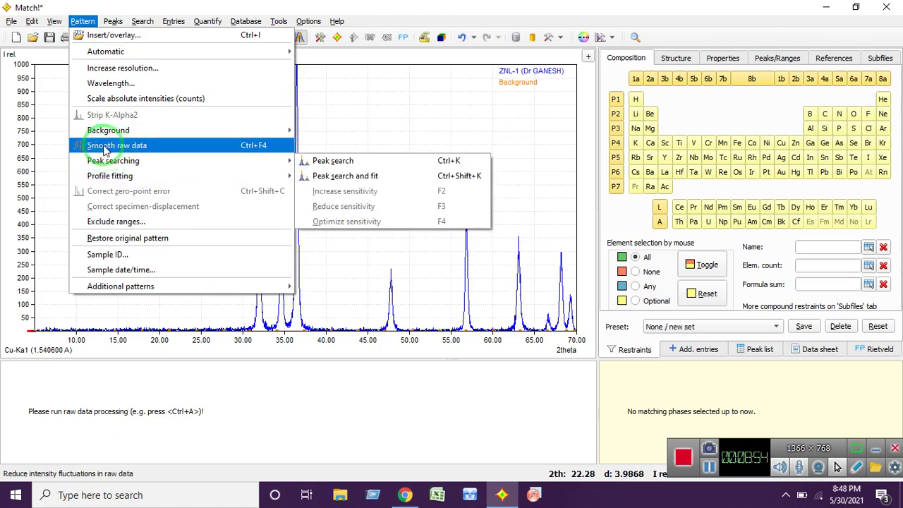
left_click(187, 146)
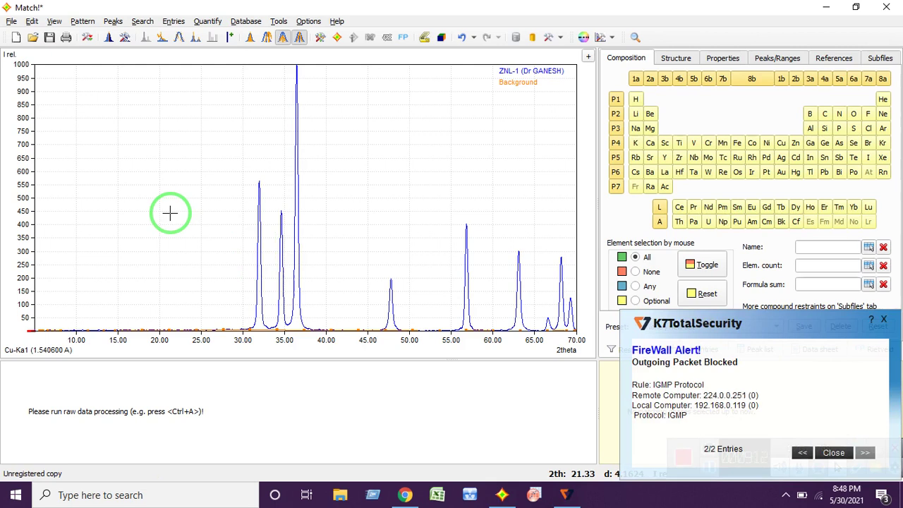
left_click(170, 213)
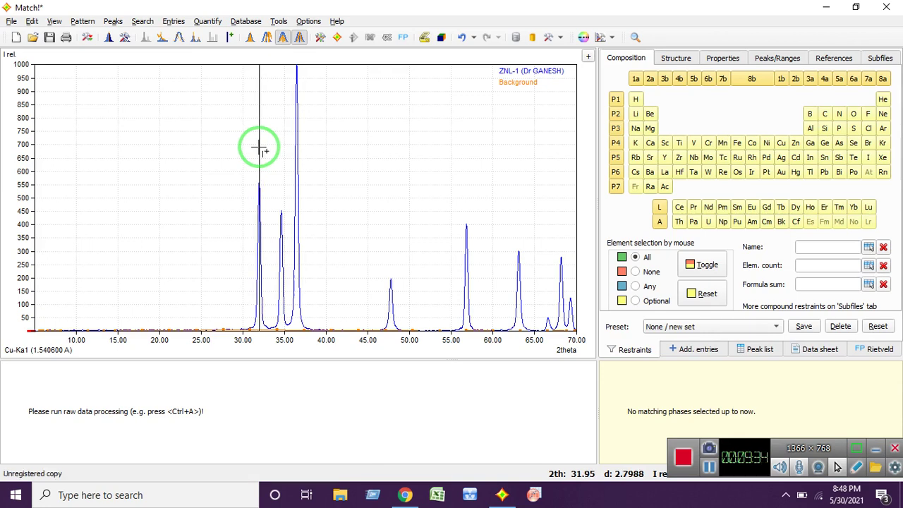
key("ctrl+a")
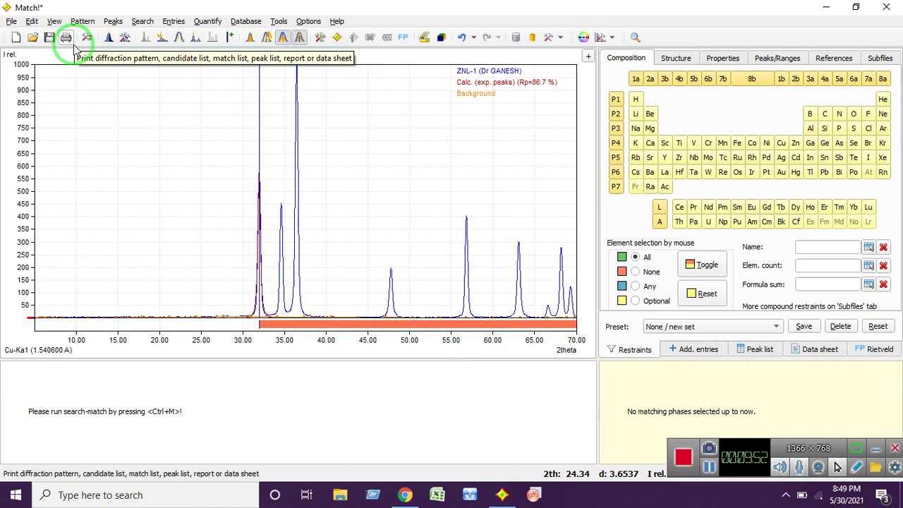
left_click(31, 21)
left_click(50, 35)
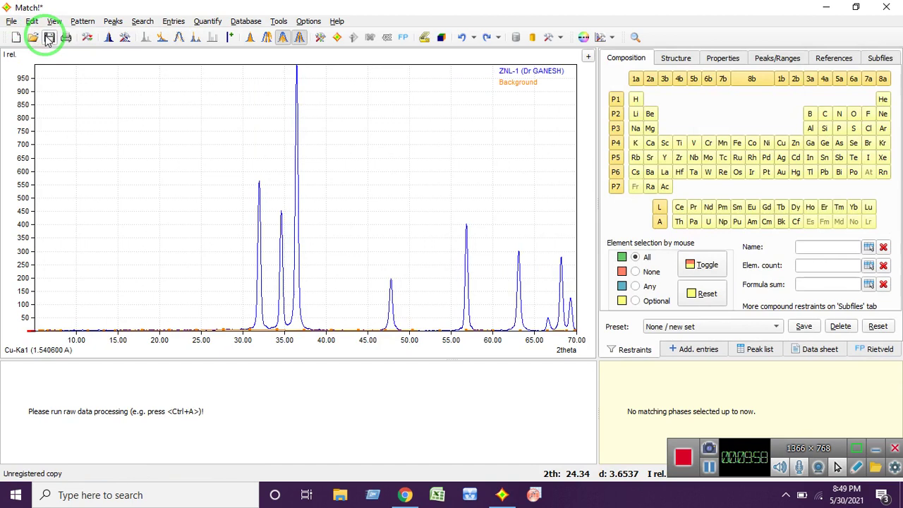
- Add a peak marker at the maximum of the first strong peak, at about 31.98° 2theta
left_click(249, 196)
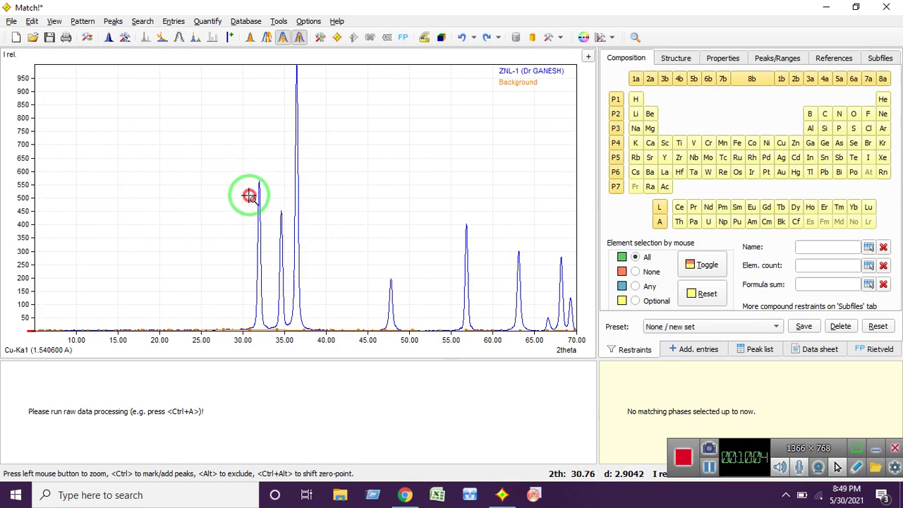
mouse_move(249, 195)
left_mouse_down()
mouse_move(263, 155)
mouse_move(275, 182)
mouse_move(270, 174)
mouse_move(309, 143)
left_mouse_up()
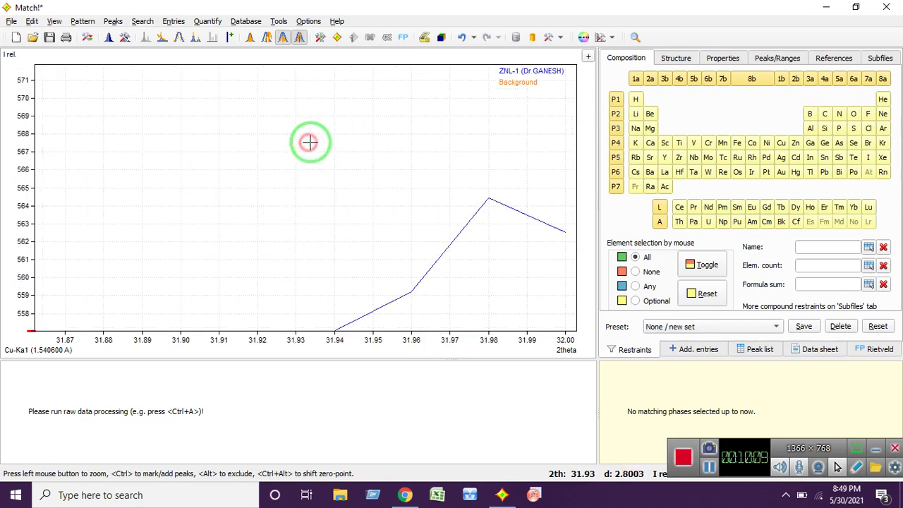
left_click(279, 184)
left_click_drag(253, 189, 268, 161)
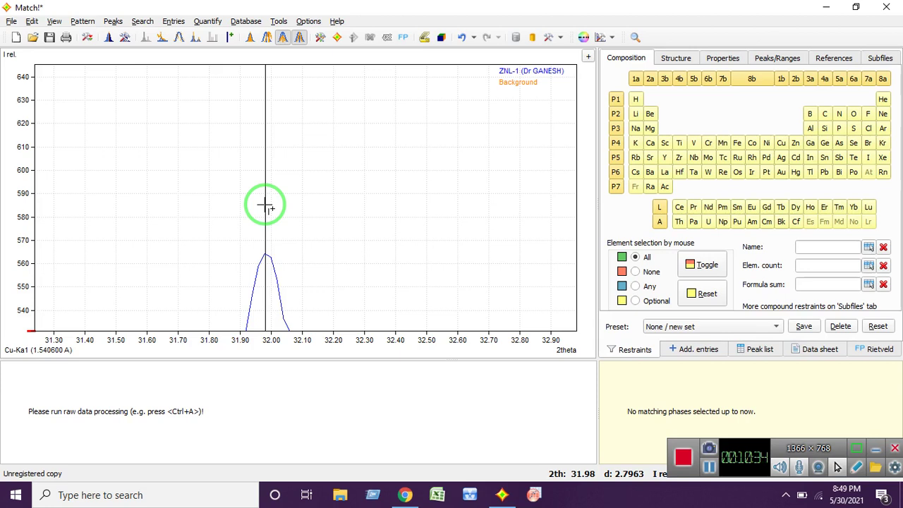
key("ctrl+a")
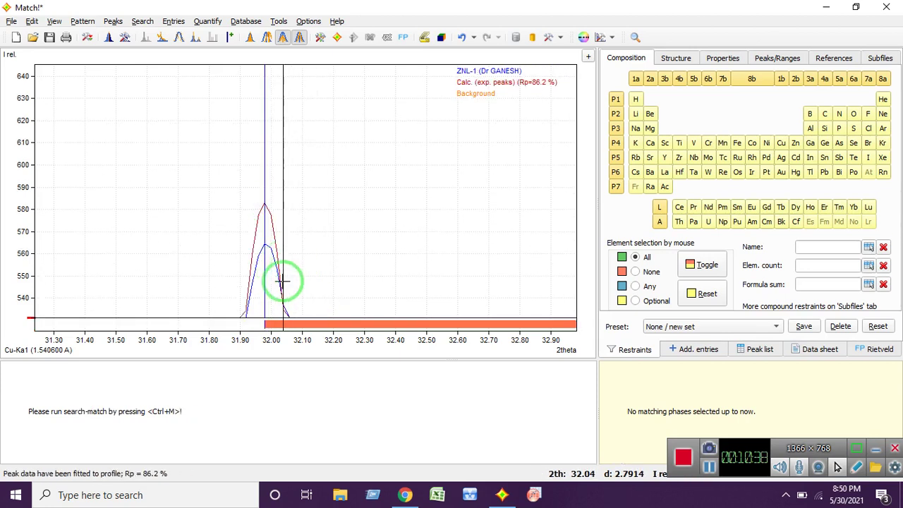
right_click(323, 236)
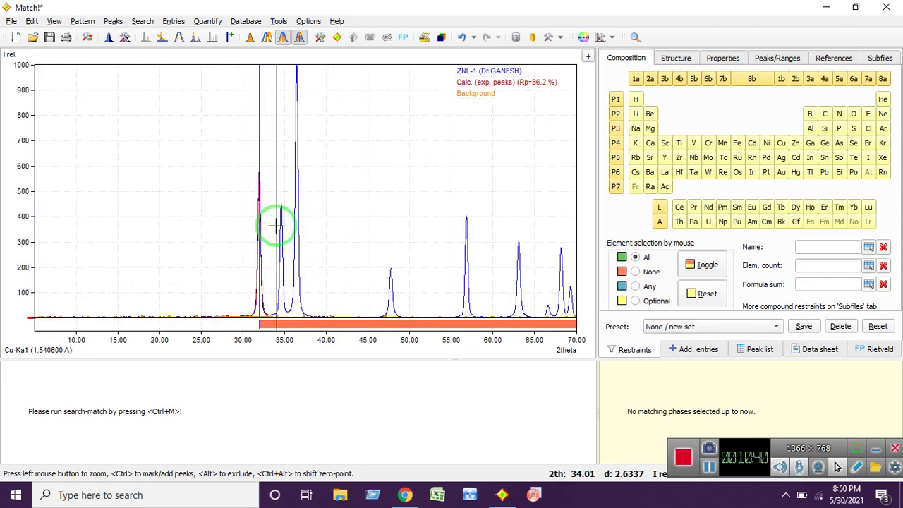
- Add peak markers at the maxima of the next two peaks, at about 34.62° and 36.46° 2theta
left_click_drag(274, 216, 282, 197)
left_click_drag(285, 191, 287, 190)
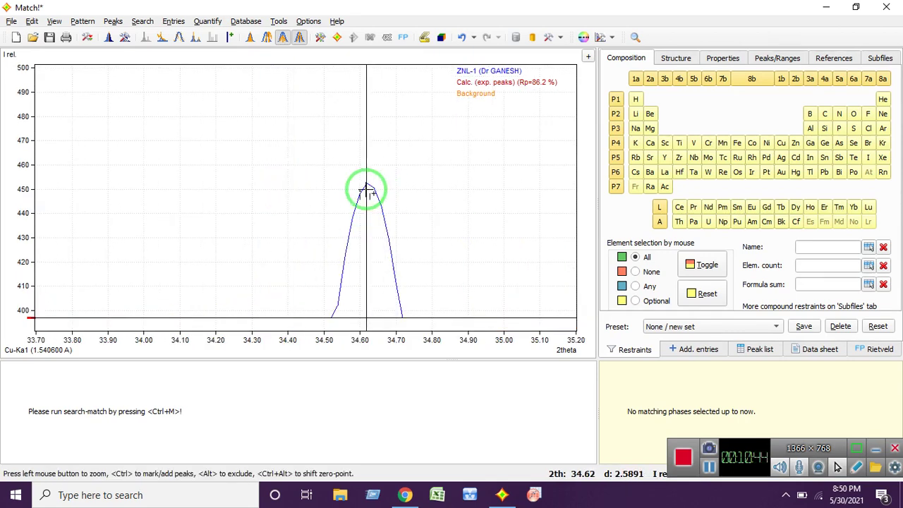
right_click(321, 191)
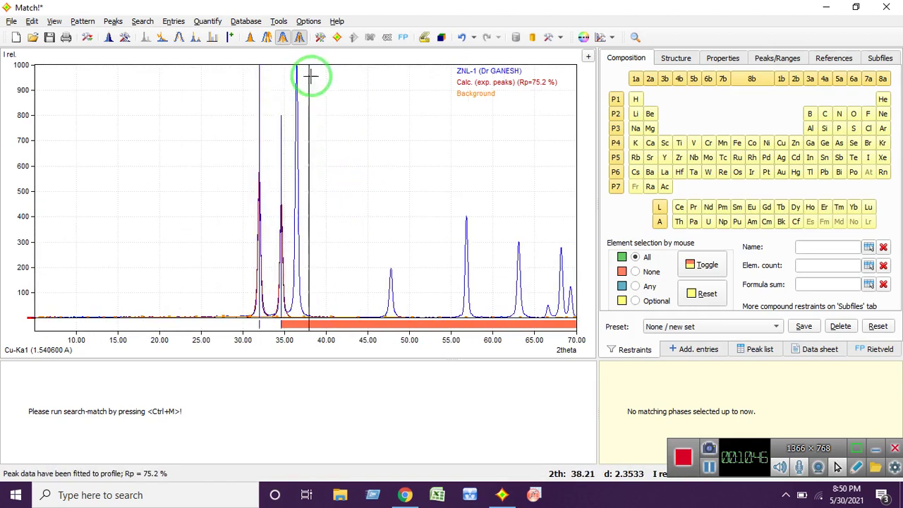
left_click_drag(289, 75, 311, 46)
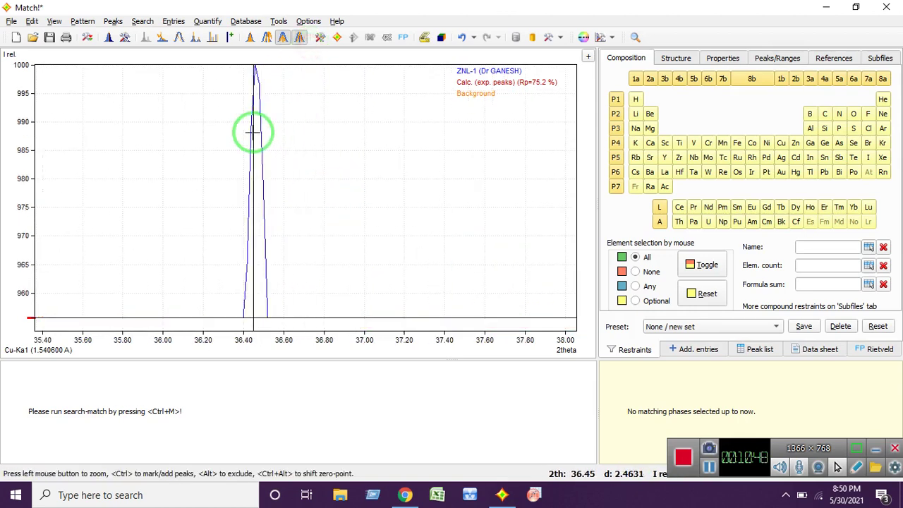
left_click_drag(250, 105, 263, 54)
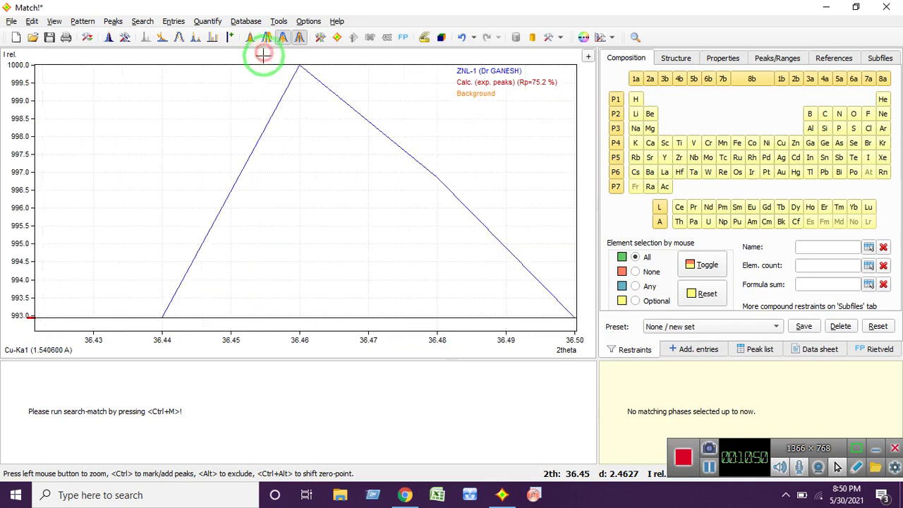
left_click(300, 106, "alt")
right_click(298, 117)
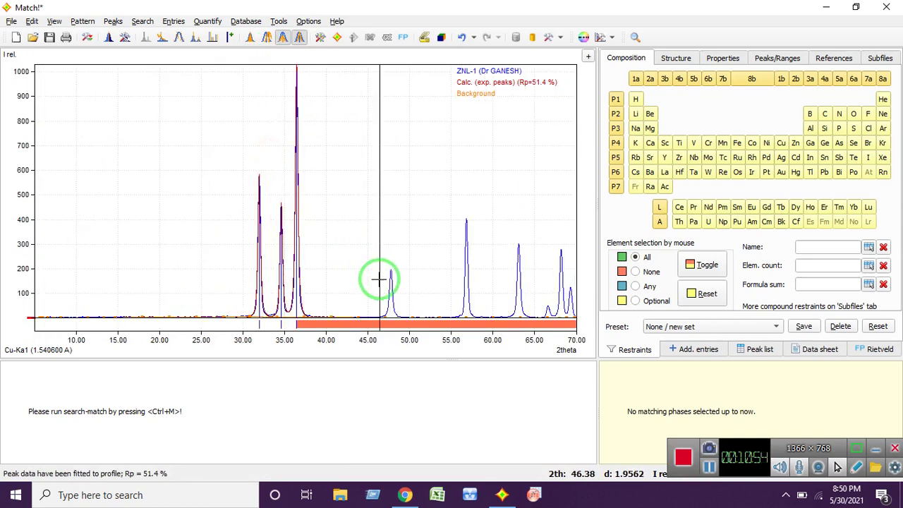
- Add peak markers at the maxima of the fourth and fifth peaks, at about 47.77° and 56.82° 2theta
left_click_drag(380, 279, 397, 256)
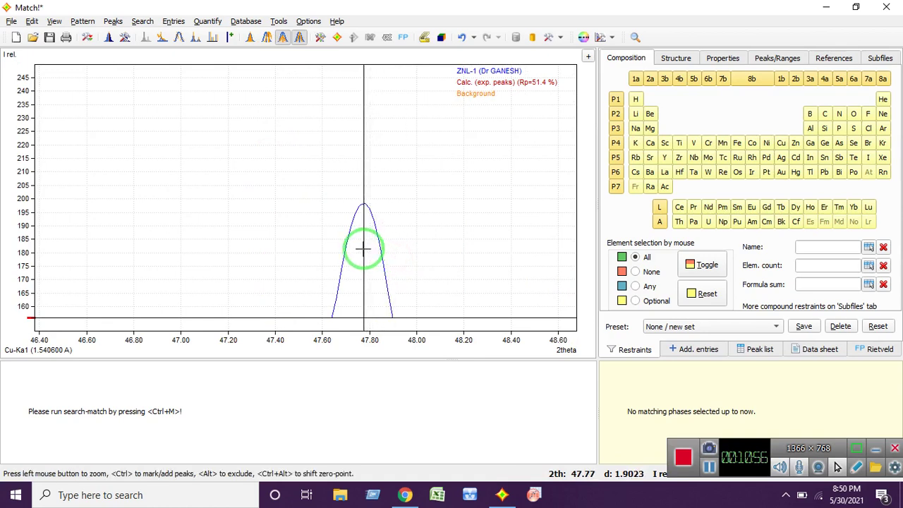
left_click(363, 246, "alt")
right_click(455, 242)
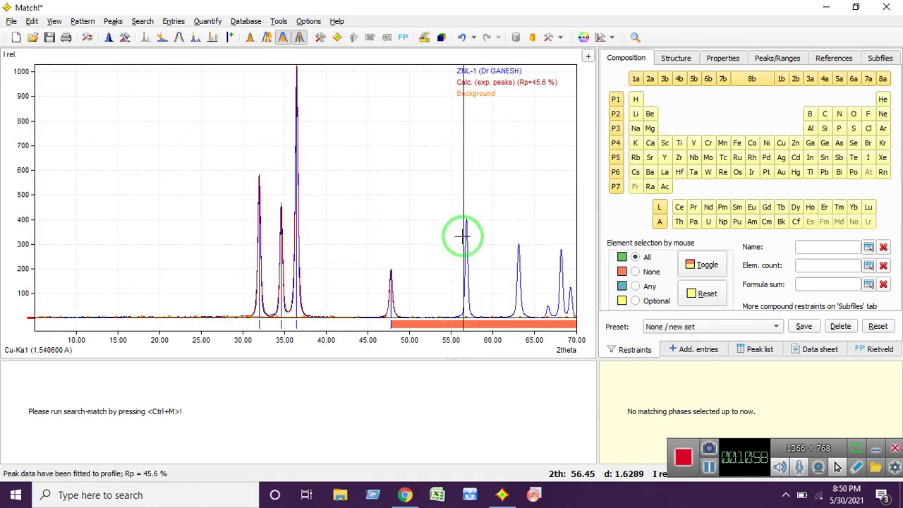
left_click_drag(463, 237, 467, 208)
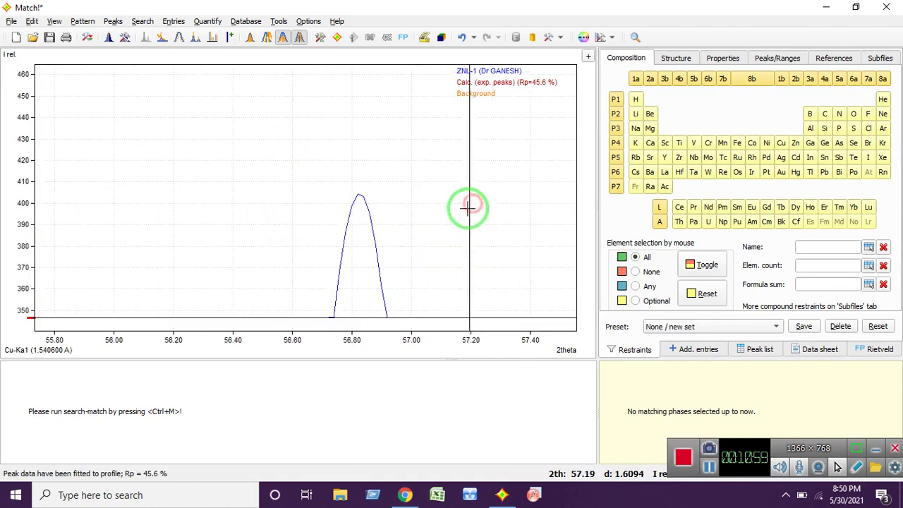
left_click(358, 212, "alt")
right_click(470, 216)
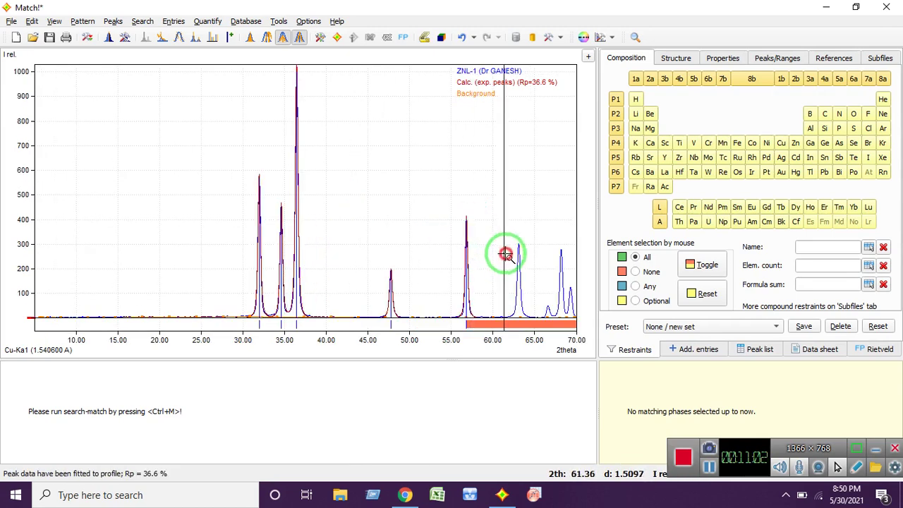
- Add peak markers at the maxima of the sixth and seventh peaks, at about 63.09° and 66.59° 2theta
left_click_drag(522, 234, 505, 253)
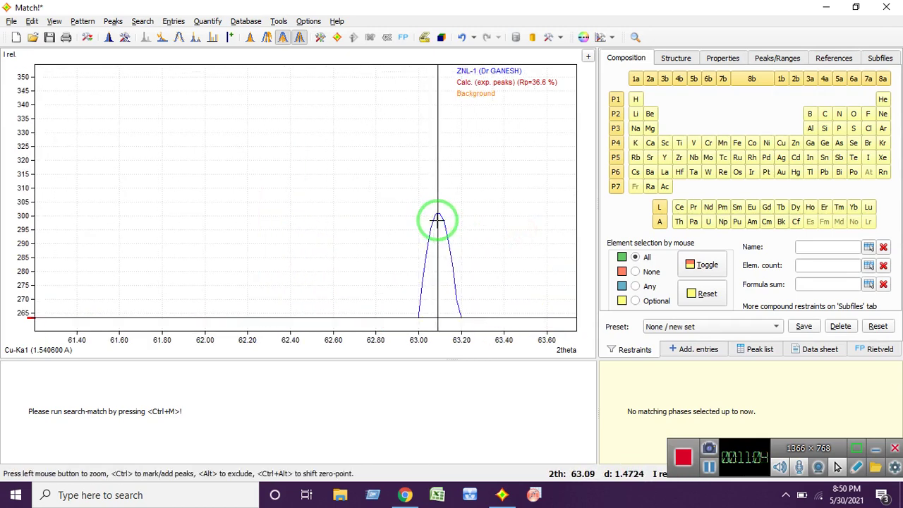
left_click(437, 219, "alt")
right_click(385, 234)
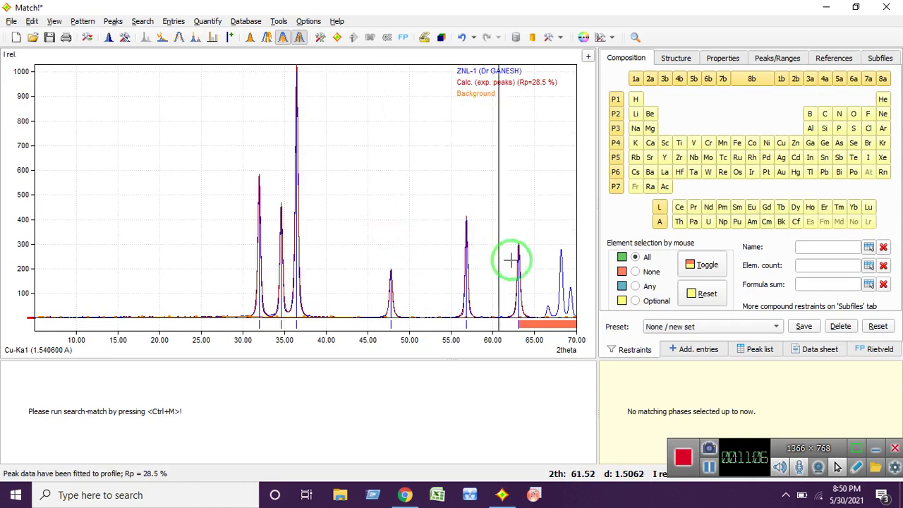
left_click_drag(544, 311, 548, 302)
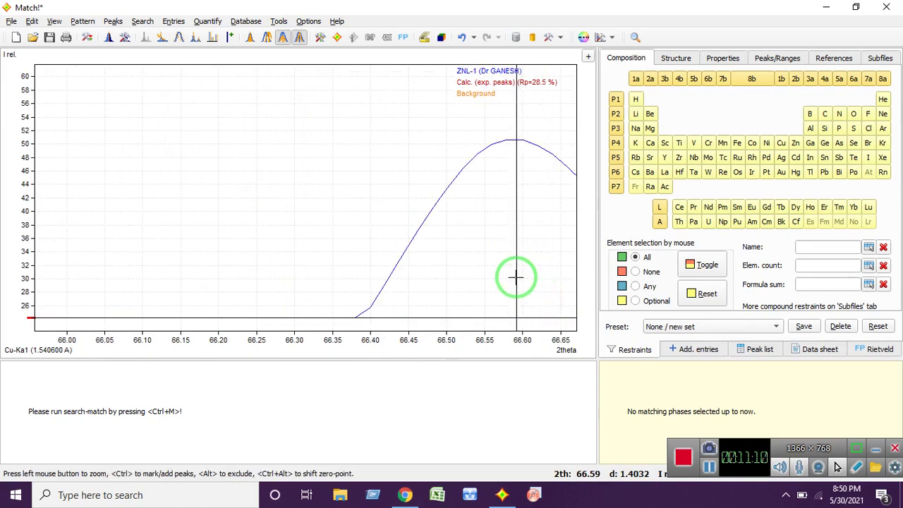
left_click(515, 277, "alt")
right_click(457, 268)
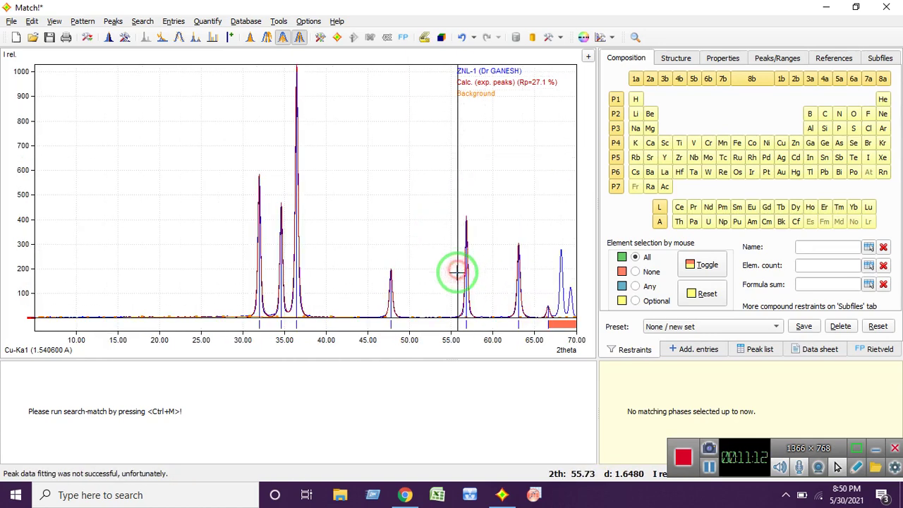
- Add peak markers at the maxima of the last two peaks, at about 68.17° and 69.30° 2theta
left_click_drag(555, 267, 563, 240)
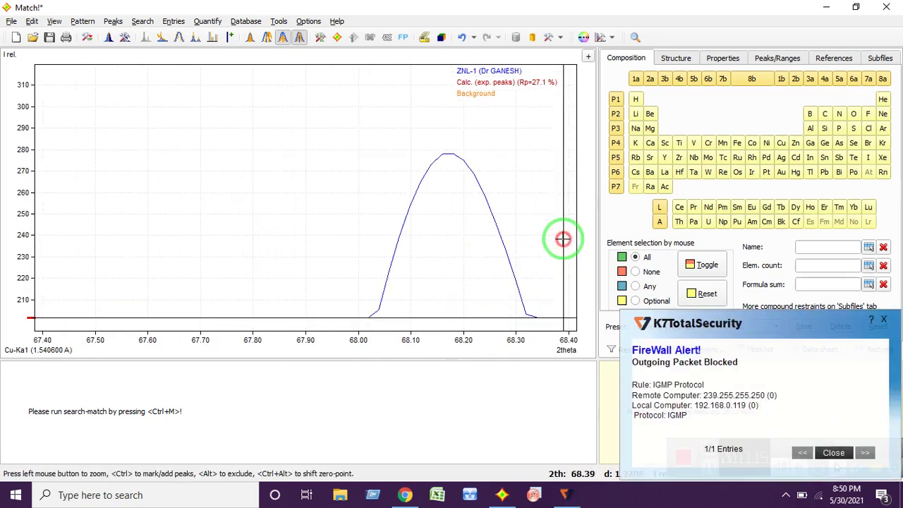
left_click(446, 237, "alt")
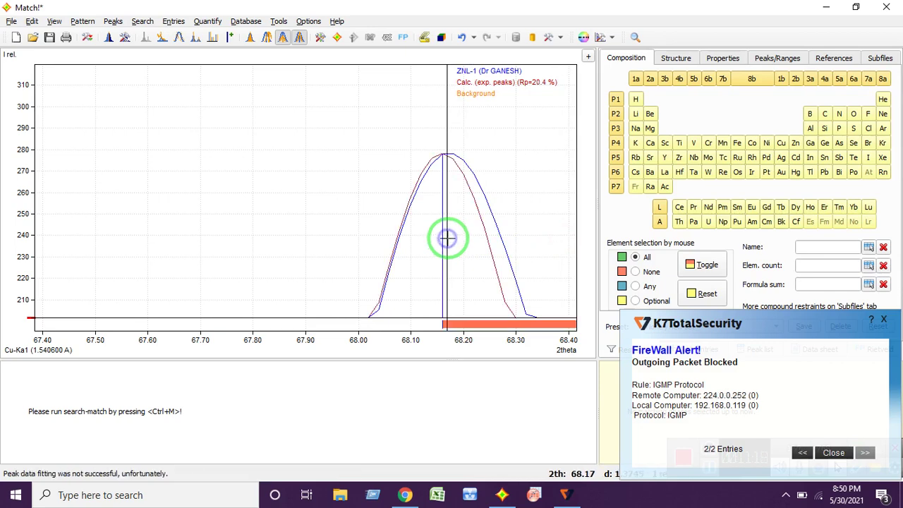
right_click(534, 250)
left_click_drag(565, 292, 573, 278)
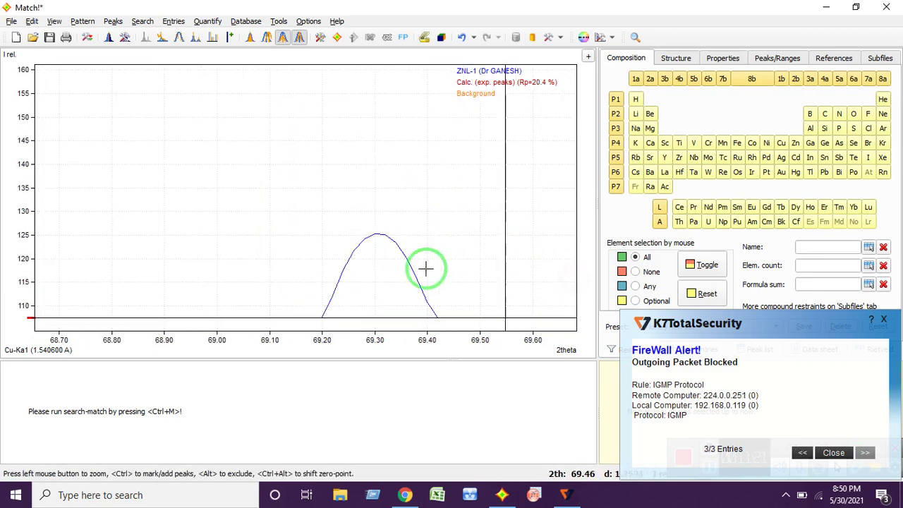
left_click(376, 252, "ctrl")
right_click(270, 244)
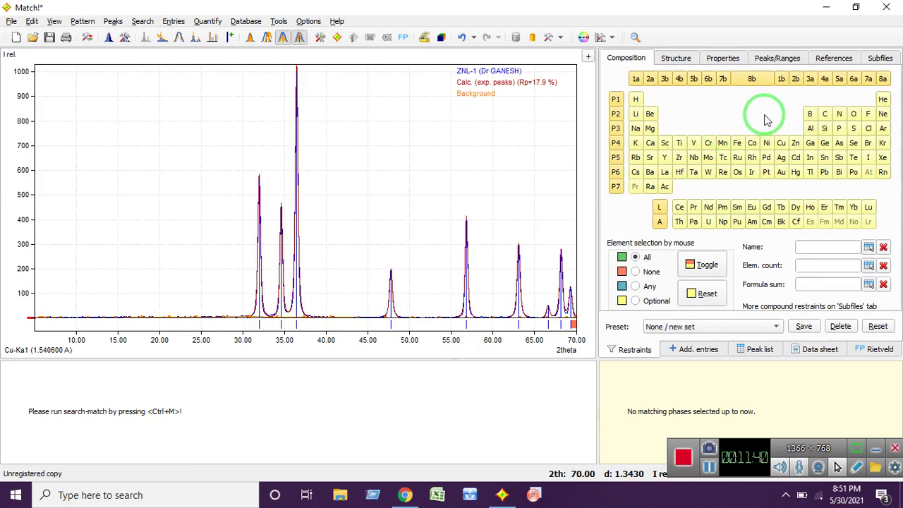
- Look over the bibliography and entry number restraints, and return to the element composition
left_click(833, 58)
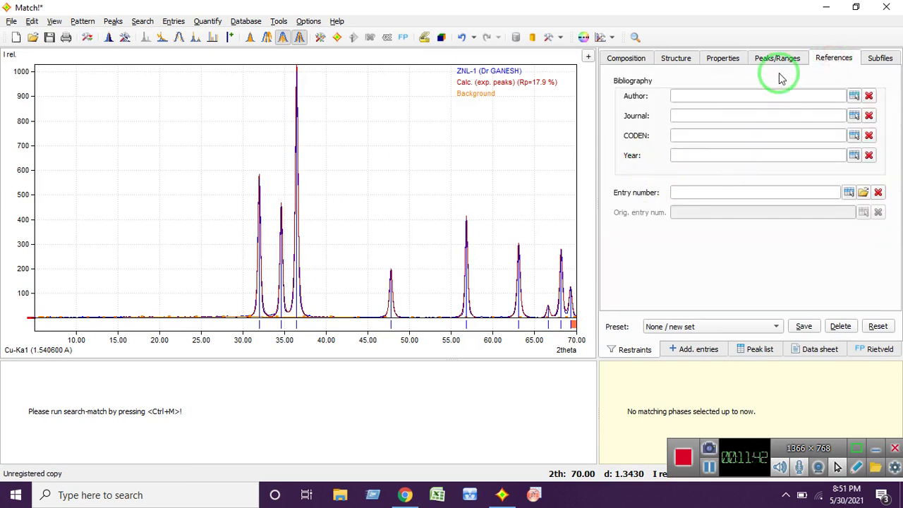
left_click(698, 197)
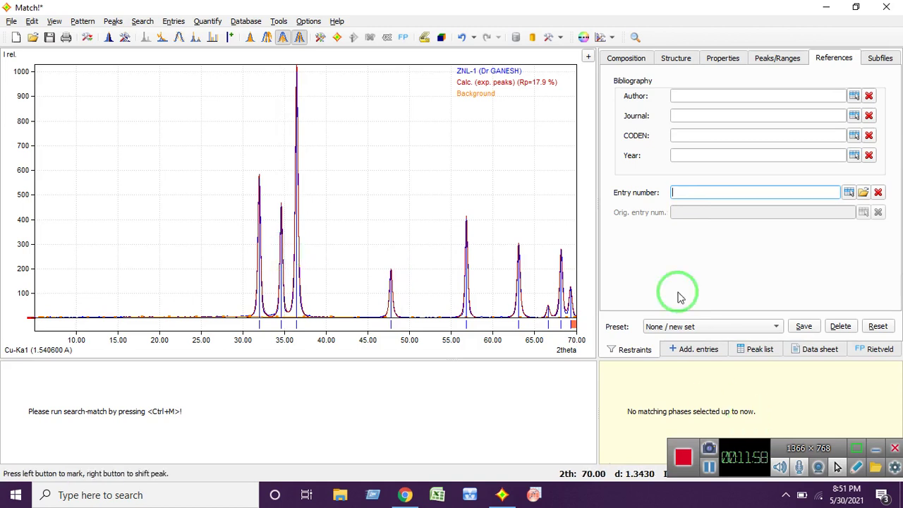
left_click(626, 59)
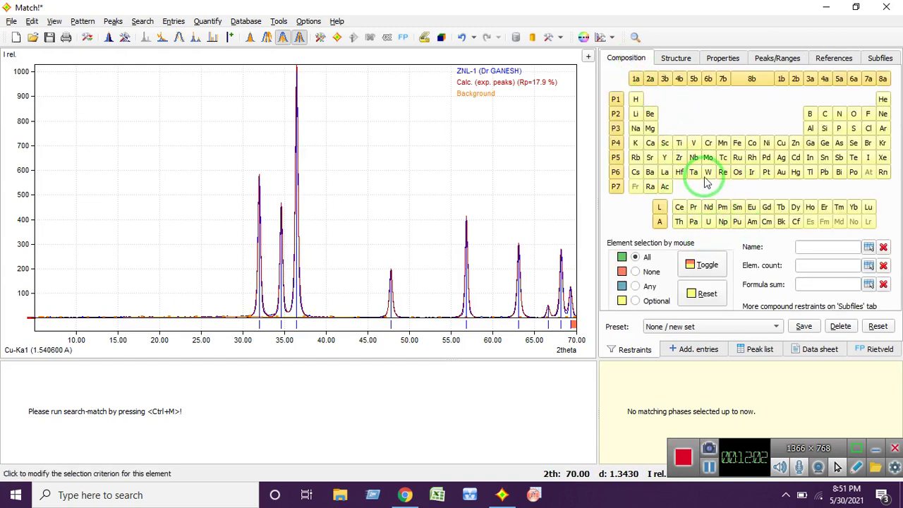
- Require Zn and O in the composition restraints and again in the element selection for additional entries
left_click(796, 144)
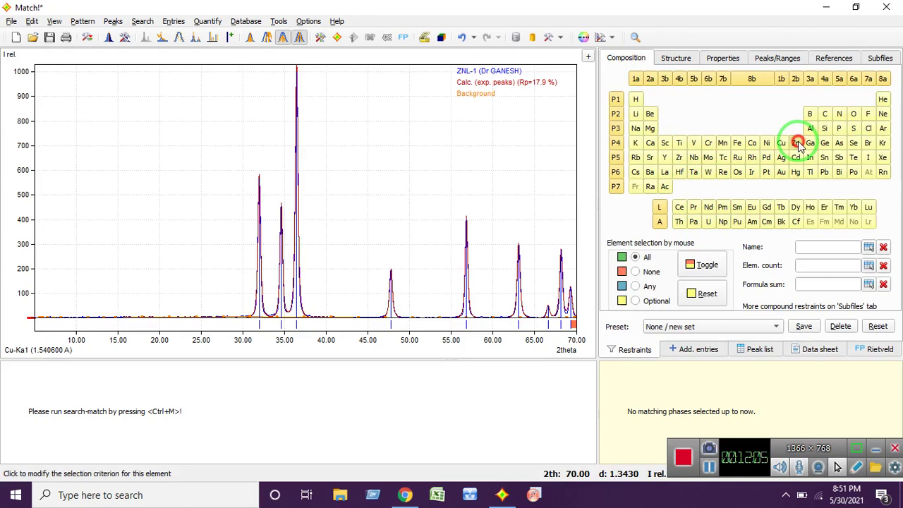
left_click(854, 115)
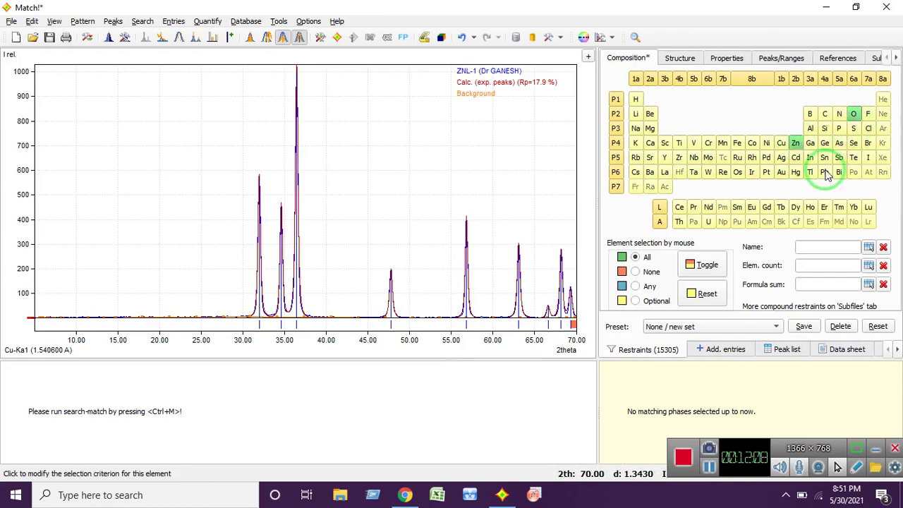
left_click(732, 350)
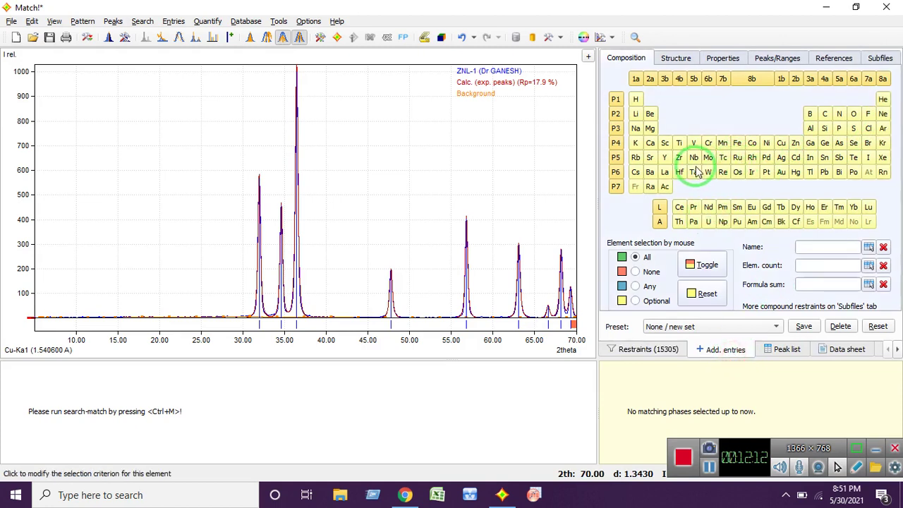
left_click(795, 143)
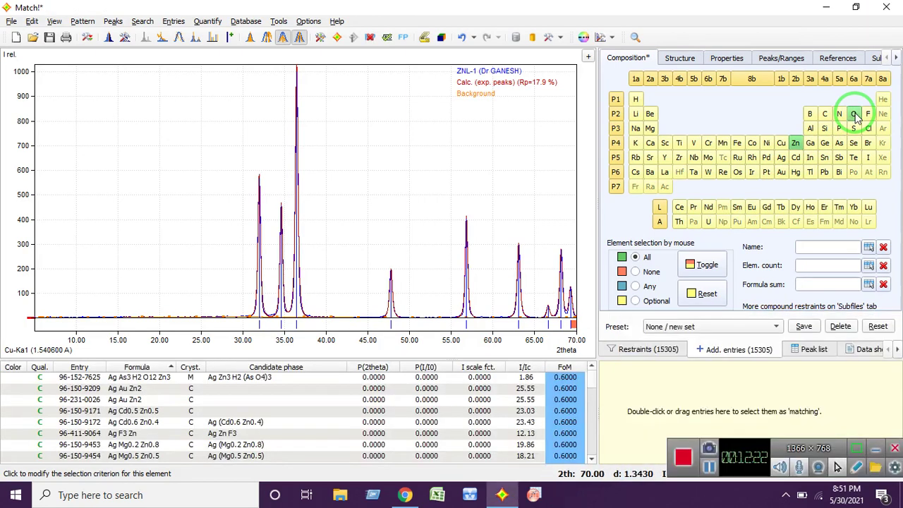
left_click(854, 115)
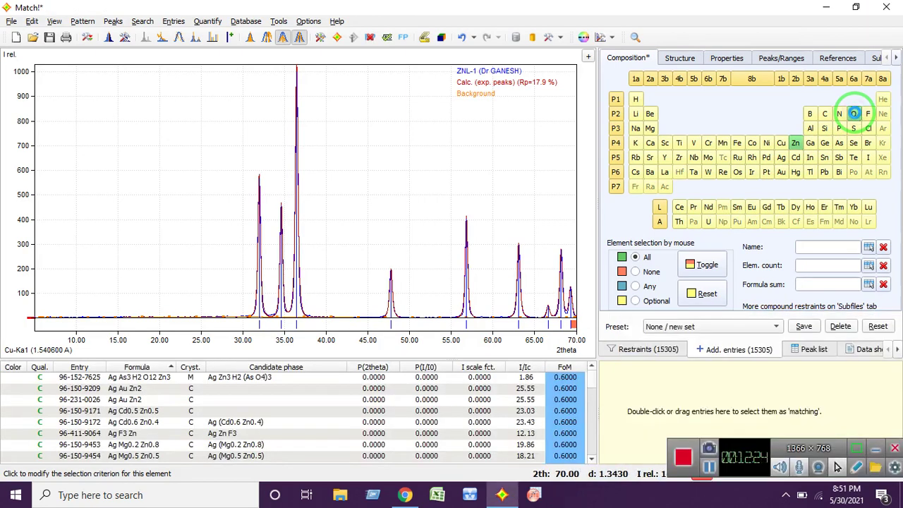
left_click(854, 115)
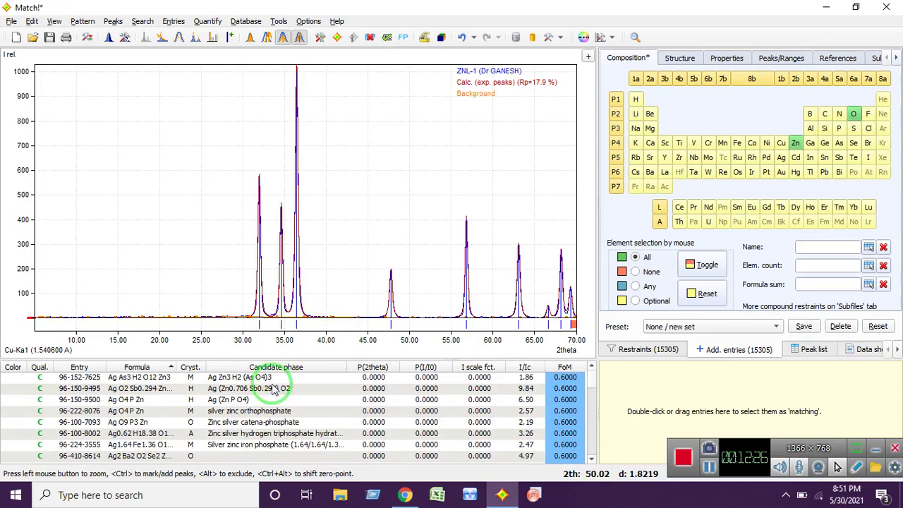
- Browse the candidate entries containing Zn and O, examining their formulas and phase names down to the simple oxides
scroll(148, 398, "down", 10)
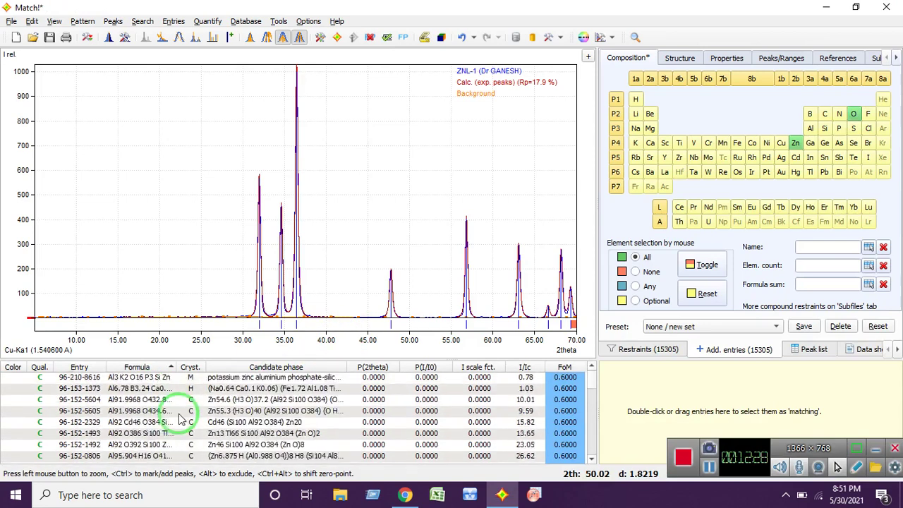
scroll(182, 419, "down", 10)
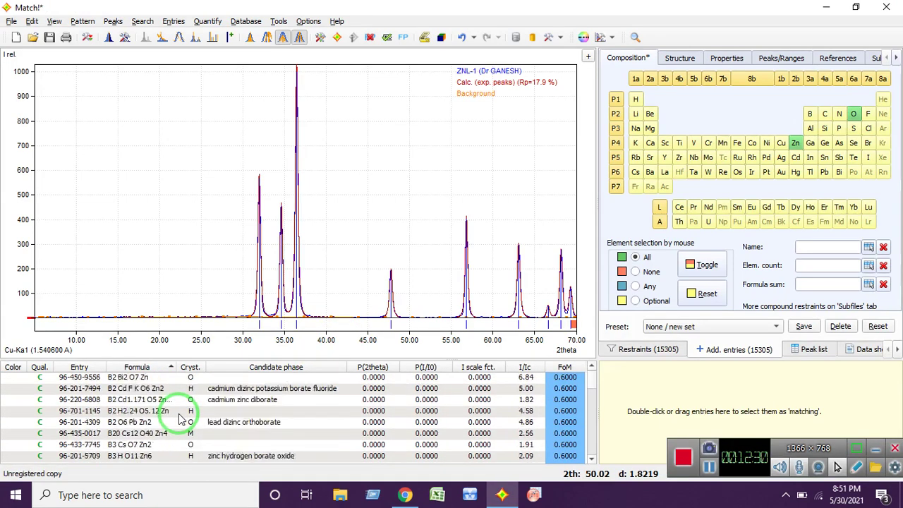
scroll(182, 419, "down", 10)
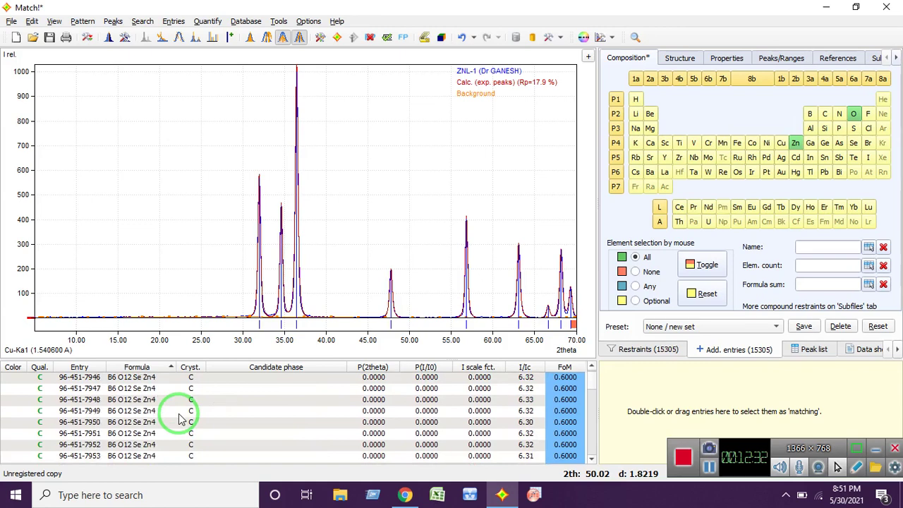
scroll(182, 419, "down", 15)
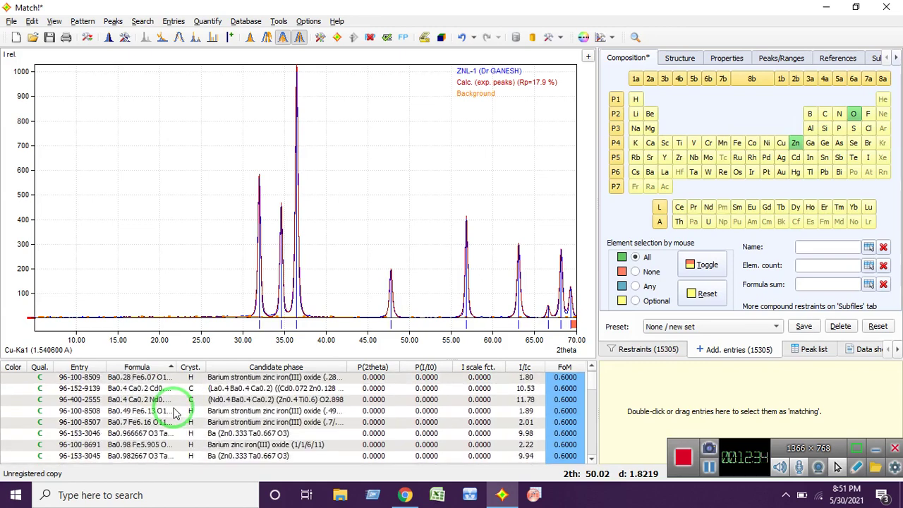
scroll(176, 414, "down", 15)
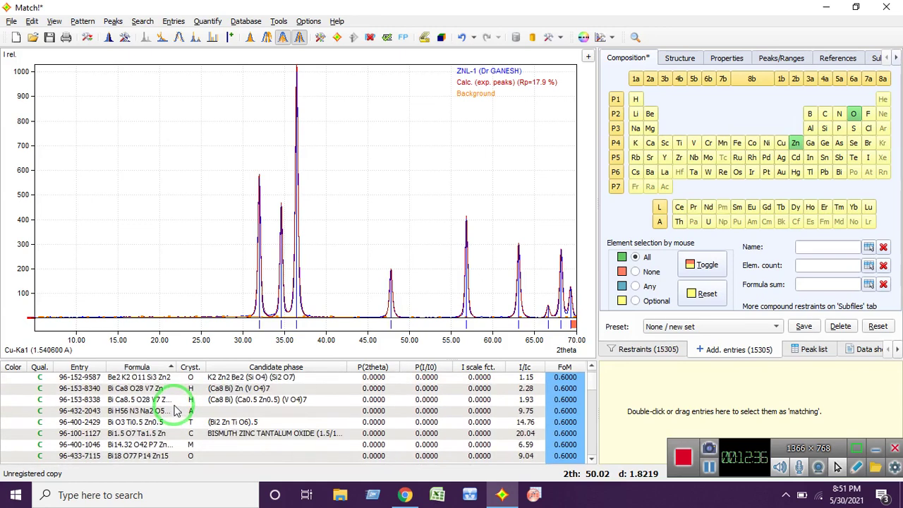
scroll(177, 410, "down", 5)
scroll(177, 410, "down", 15)
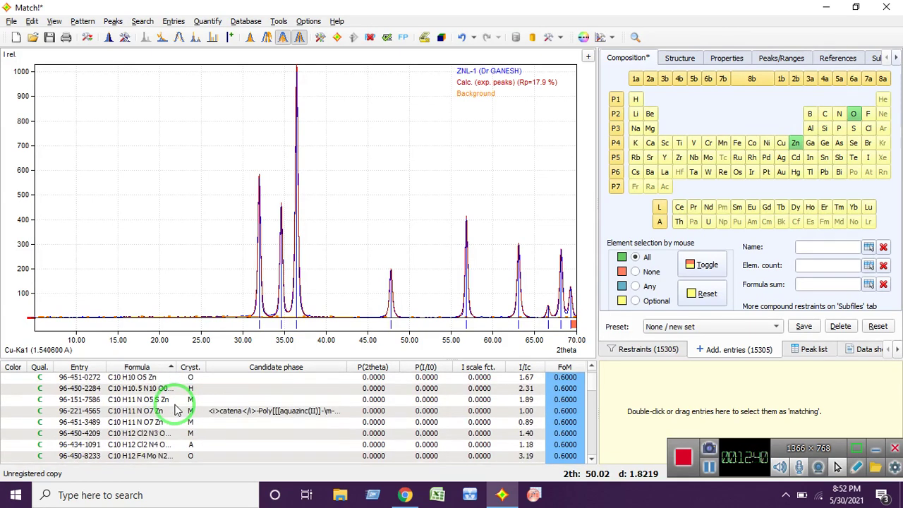
scroll(177, 411, "down", 15)
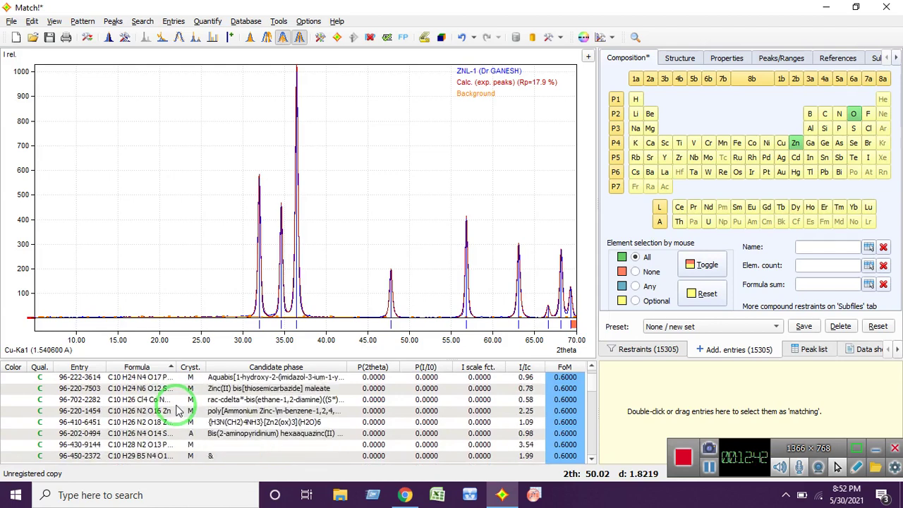
scroll(177, 411, "down", 15)
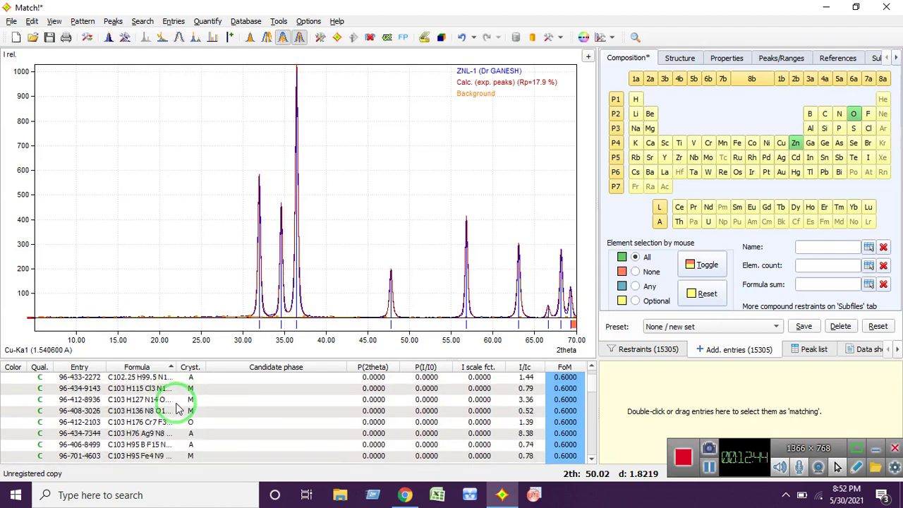
scroll(177, 410, "down", 6)
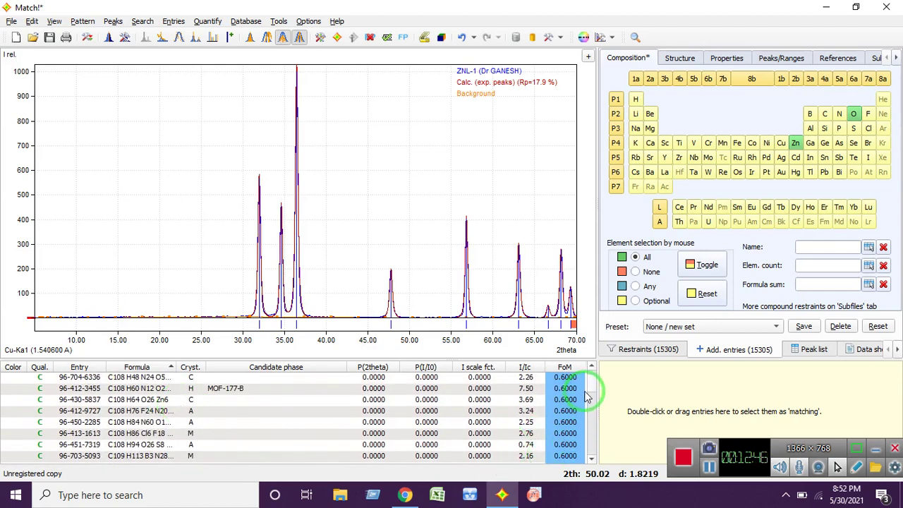
left_click_drag(590, 380, 597, 439)
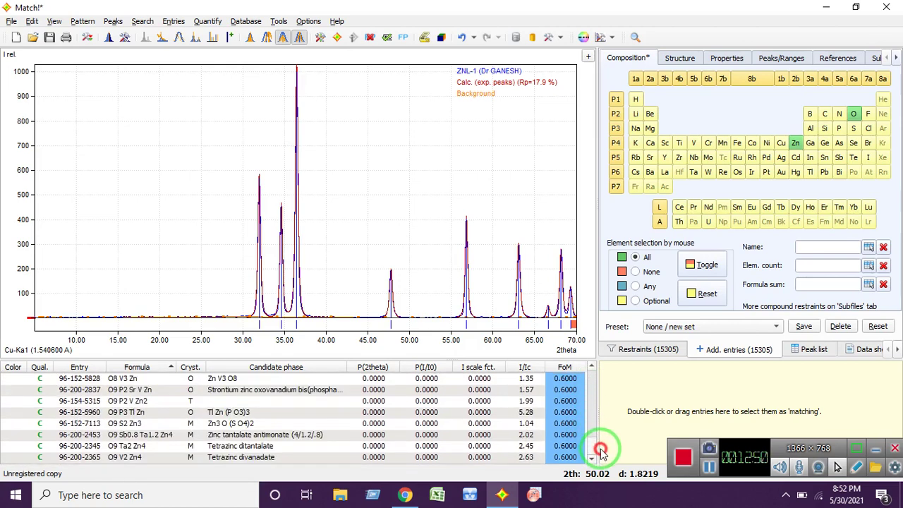
scroll(218, 425, "up", 4)
scroll(214, 427, "down", 4)
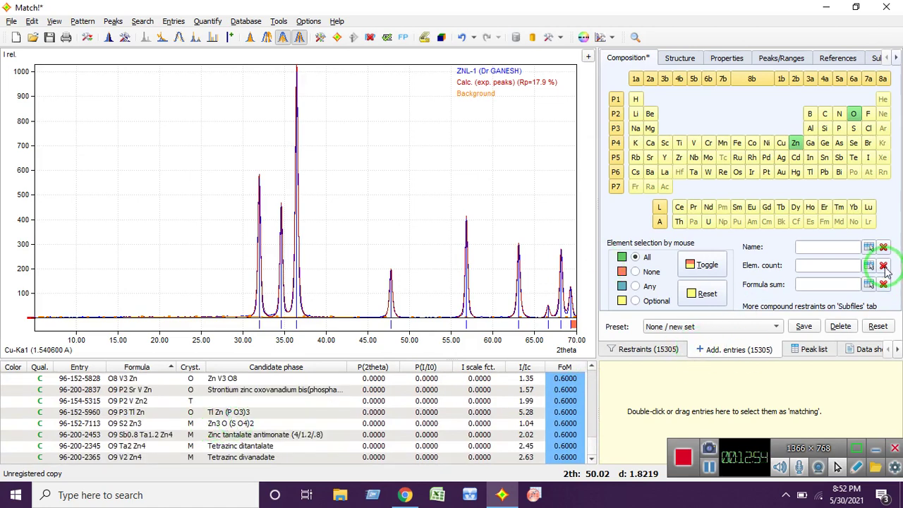
- Undo the last restraints selection and reset the Zn and O selections for both the additional entries and the restraints
left_click(32, 21)
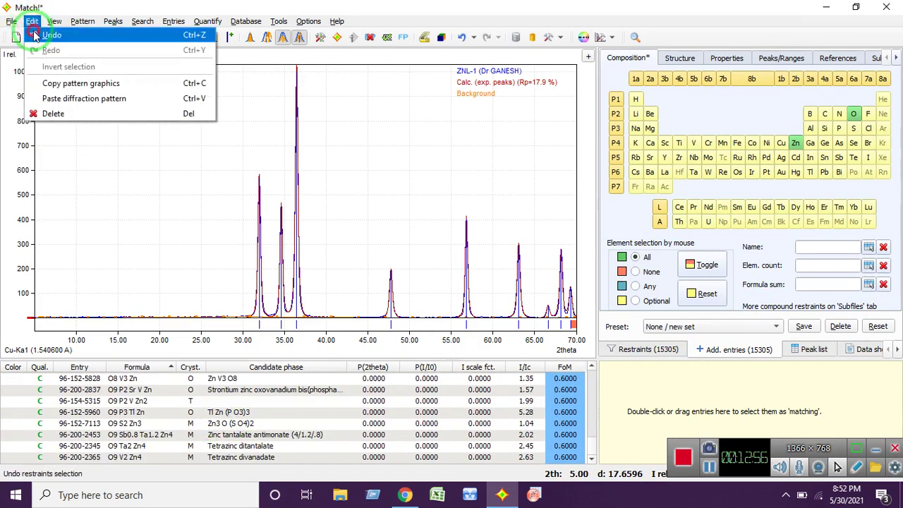
left_click(31, 28)
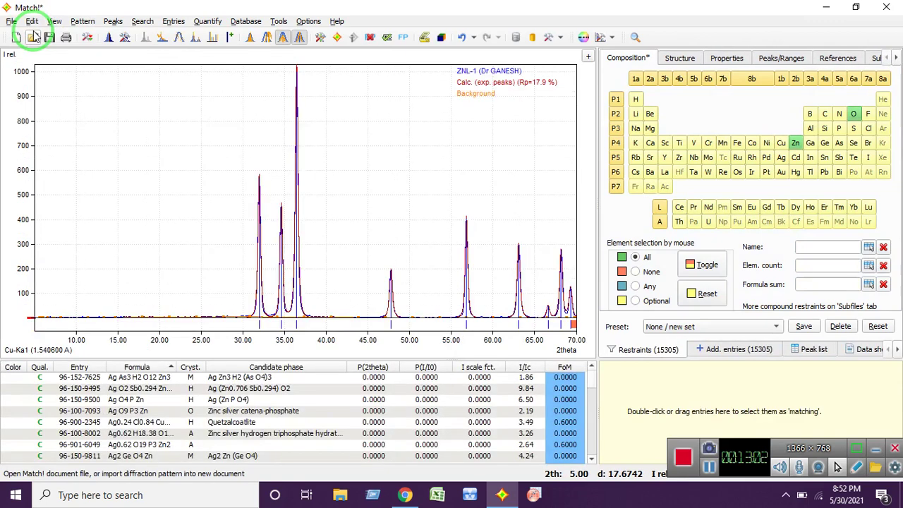
left_click(677, 349)
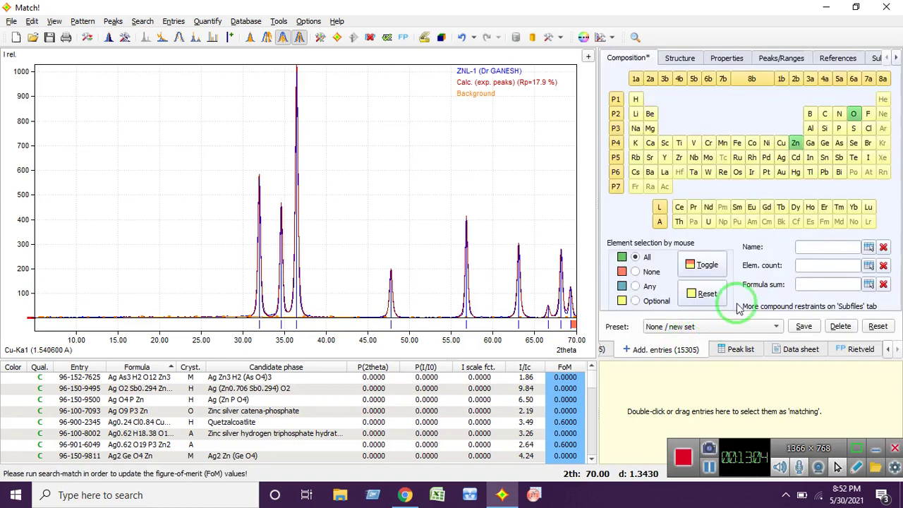
left_click(704, 295)
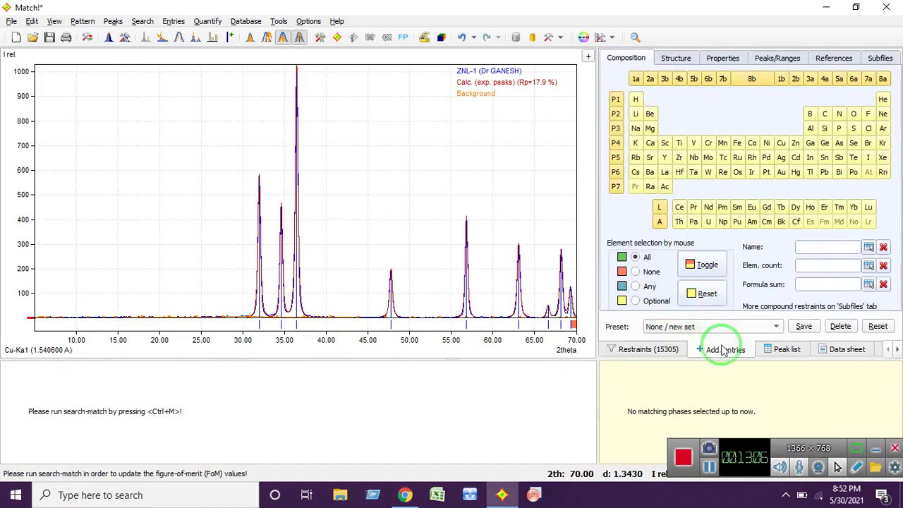
left_click(680, 348)
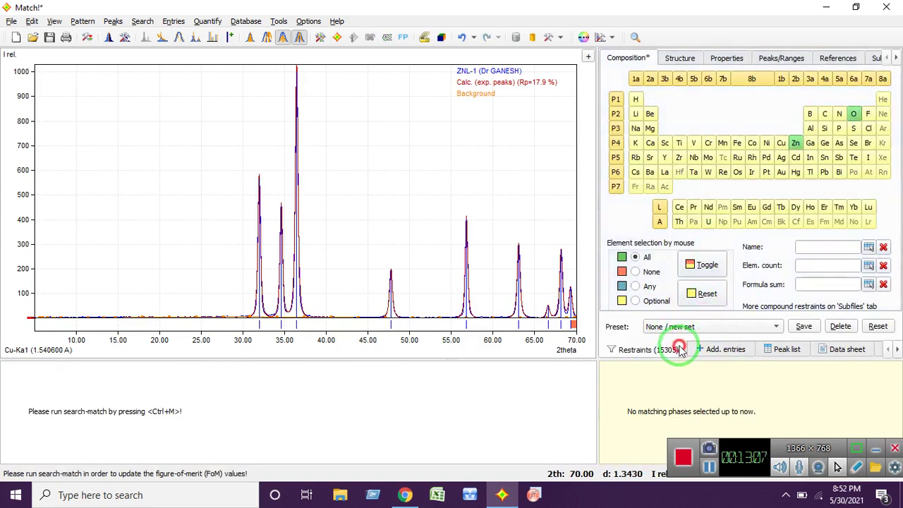
left_click(707, 294)
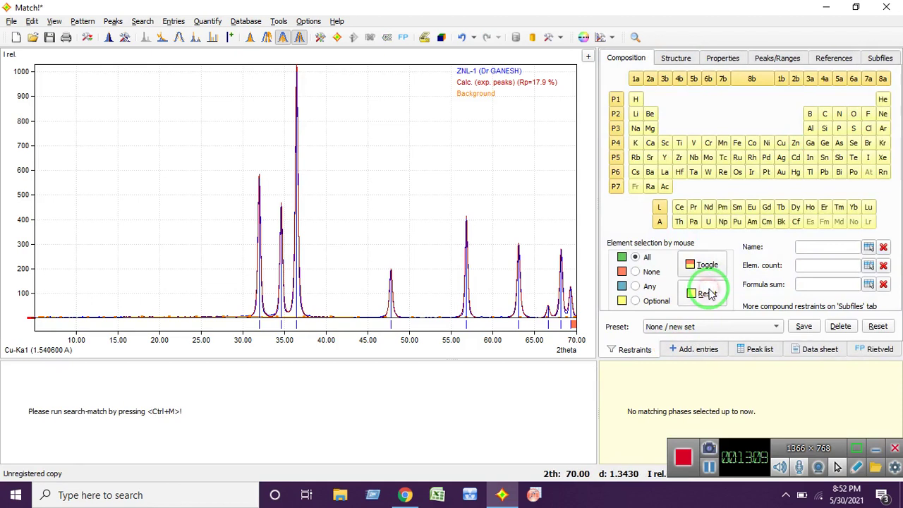
- Run search-match on the ZNL-1 pattern with no element restraints set
left_click(337, 39)
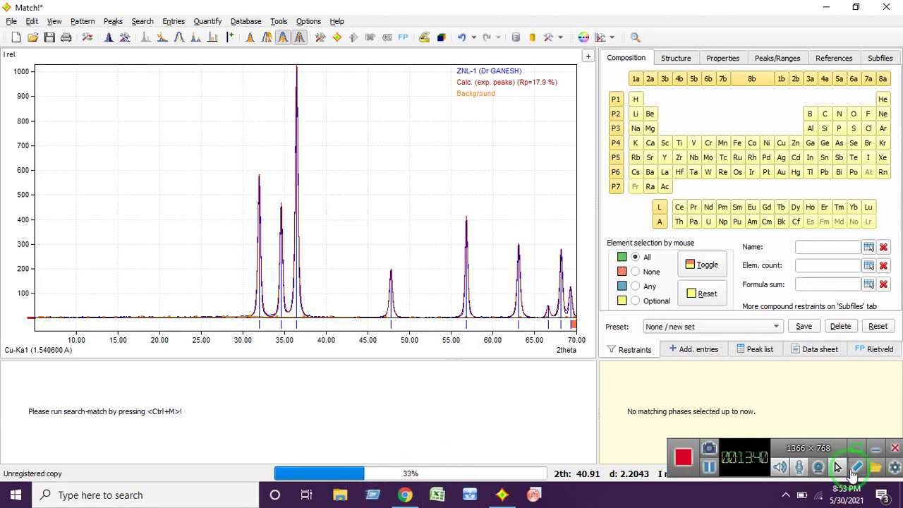
- Compare the two top-ranked zinc oxide candidates, 96-230-0113 and 96-230-0451, against the ZNL-1 pattern
left_click(878, 452)
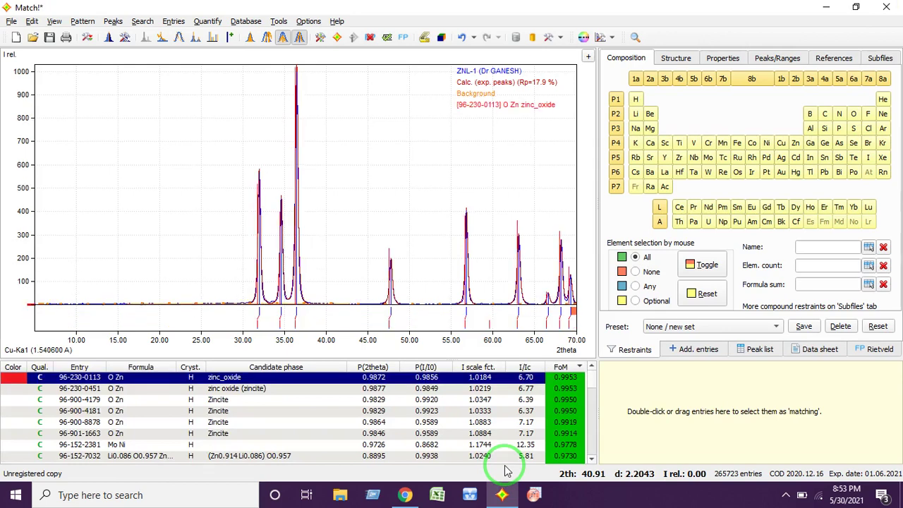
left_click(114, 385)
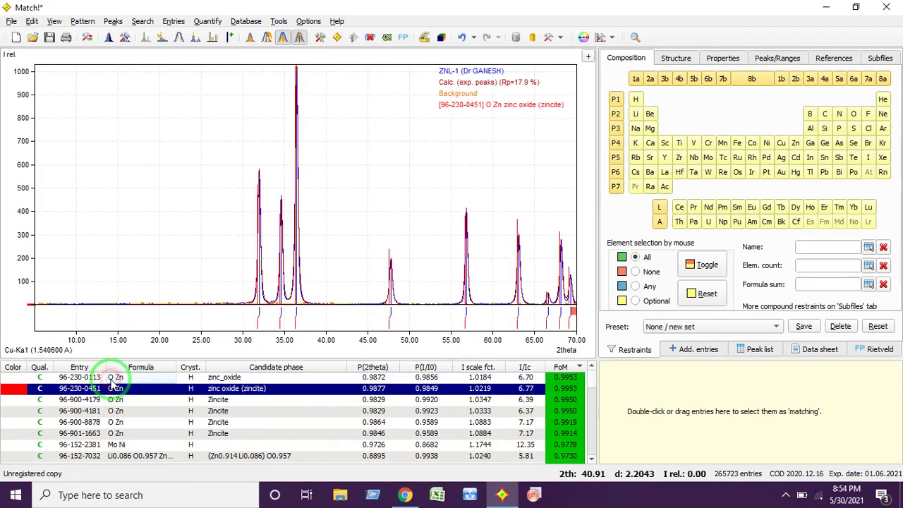
left_click(111, 380)
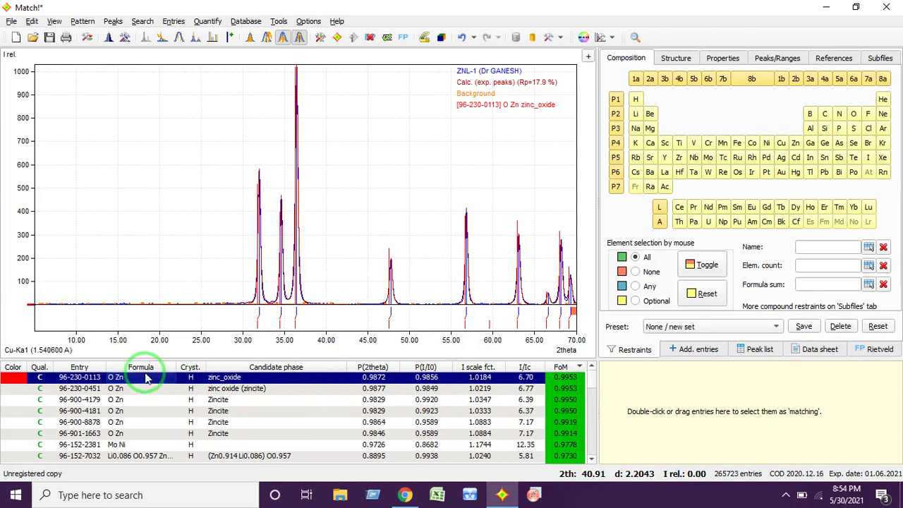
left_click(100, 391)
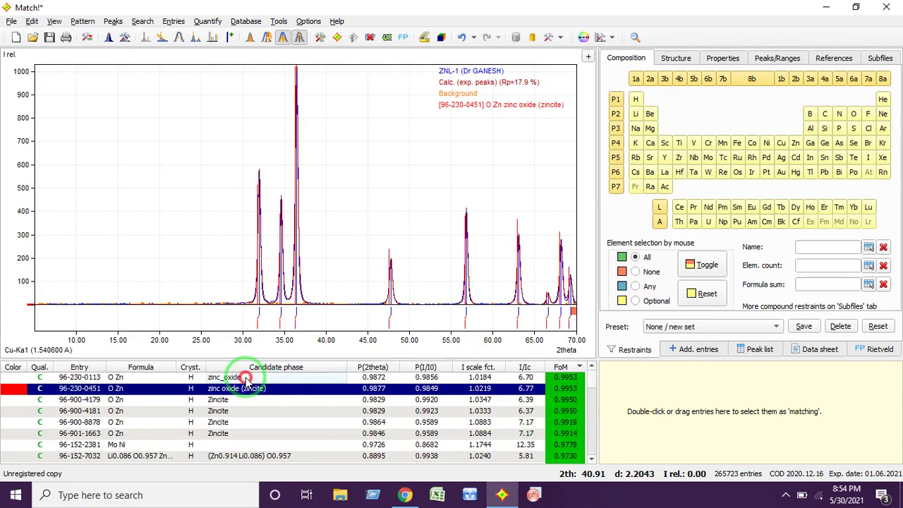
key("Up")
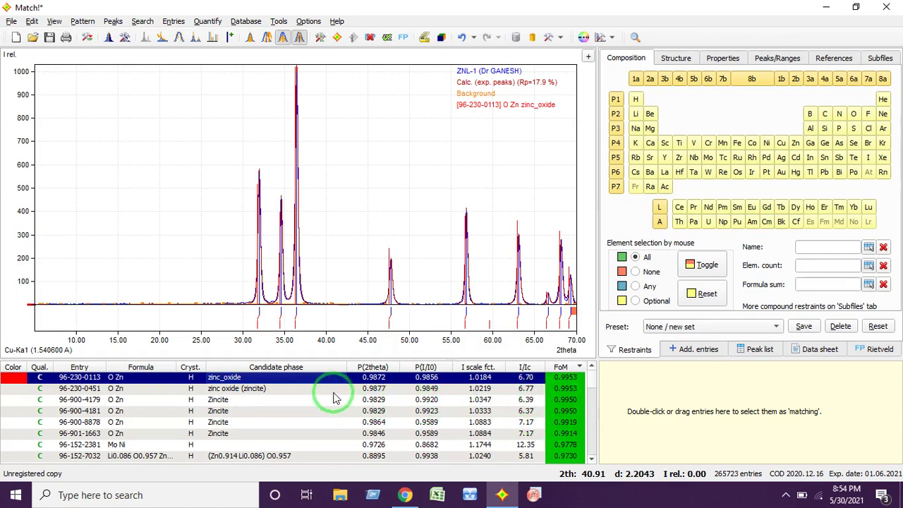
left_click(268, 390)
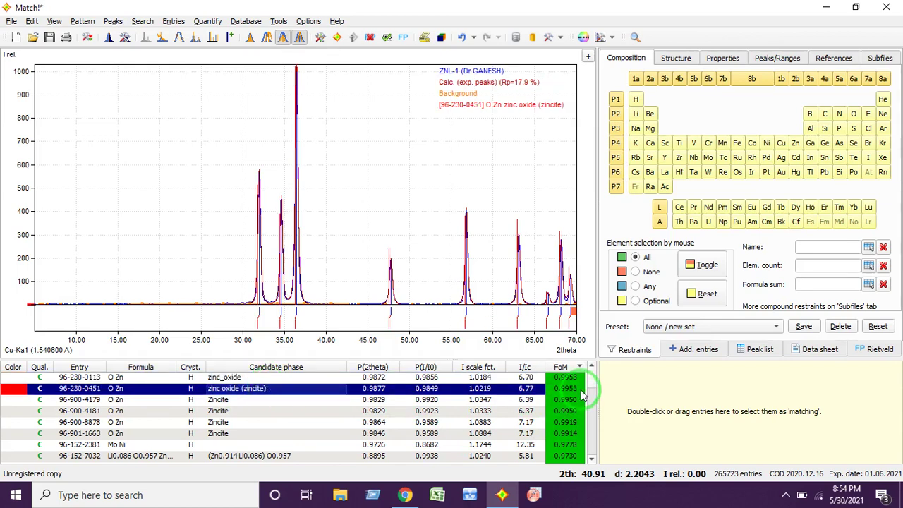
- Select the zinc oxide (zincite) entry 96-230-0451 as matching and inspect its peak fit between about 30° and 38° 2theta
right_click(240, 392)
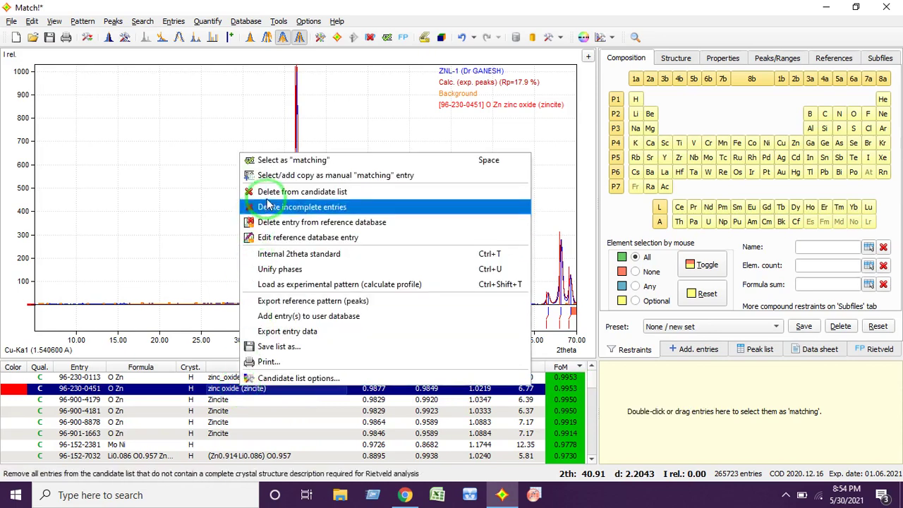
left_click(275, 163)
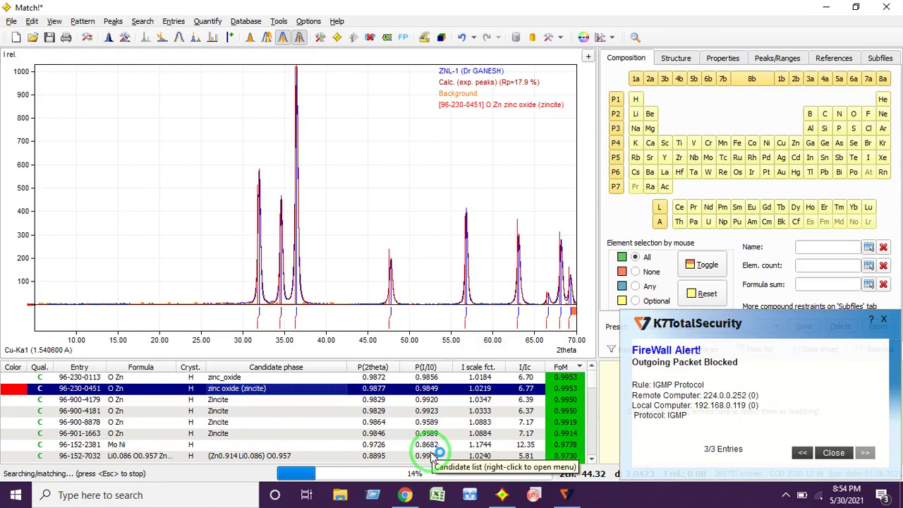
mouse_move(502, 494)
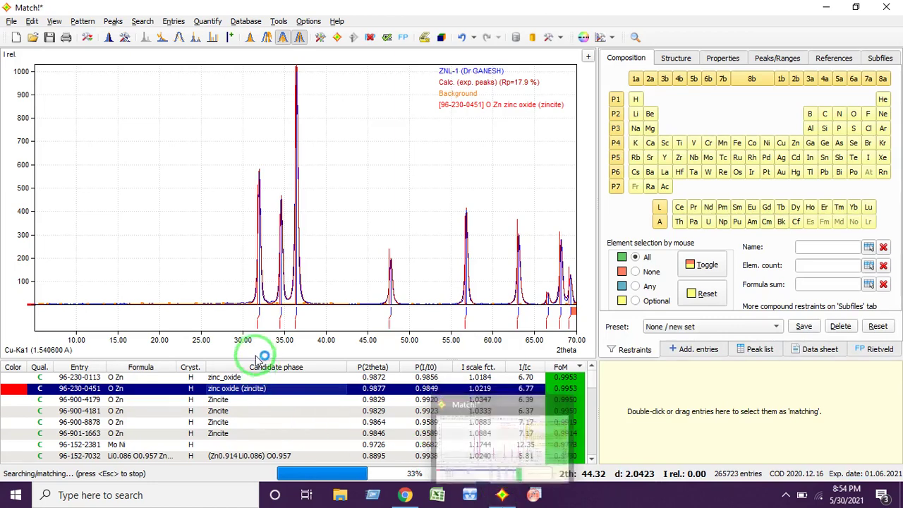
left_click(313, 333)
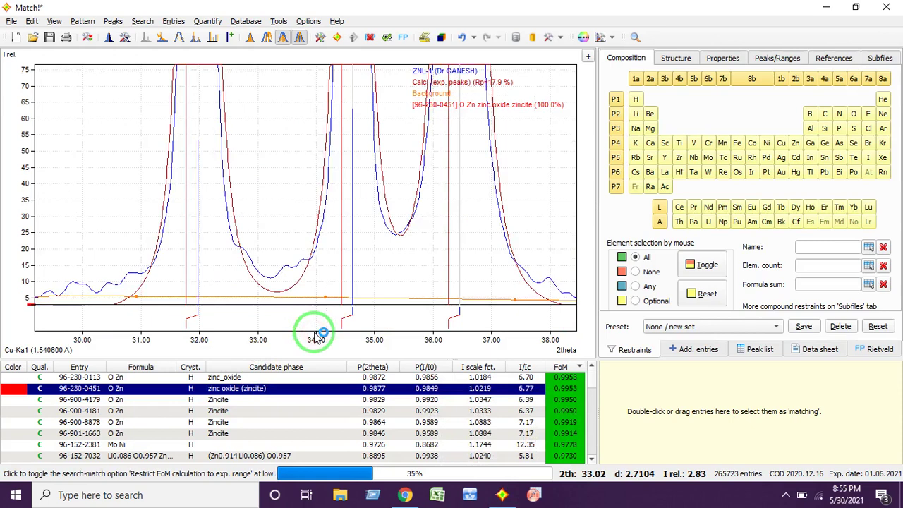
left_click(213, 277)
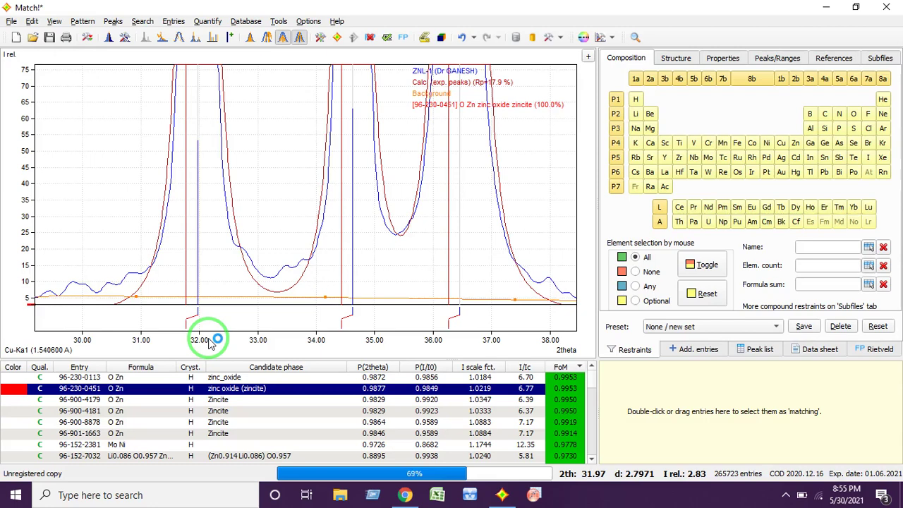
left_click(239, 257)
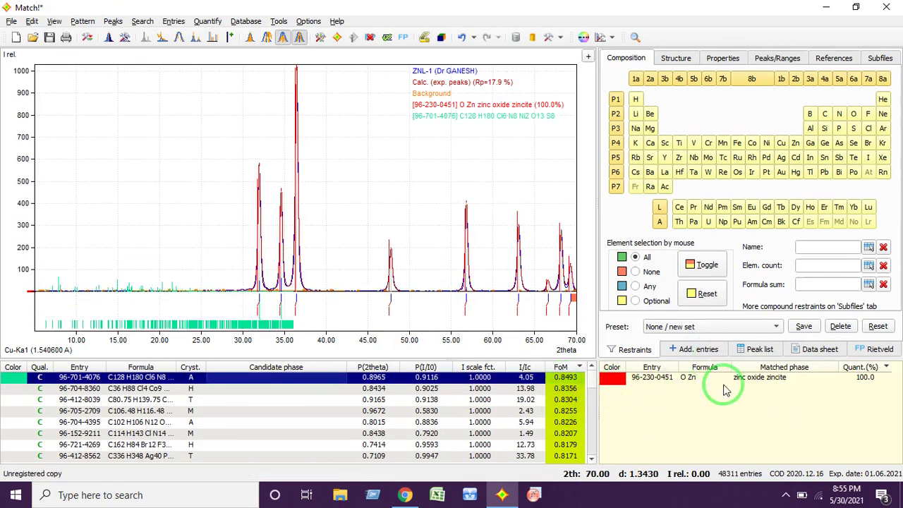
- Run a FullProf Rietveld refinement of the matched zinc oxide phase with automatic refinement off and only the unit cell parameters refined
left_click(624, 382)
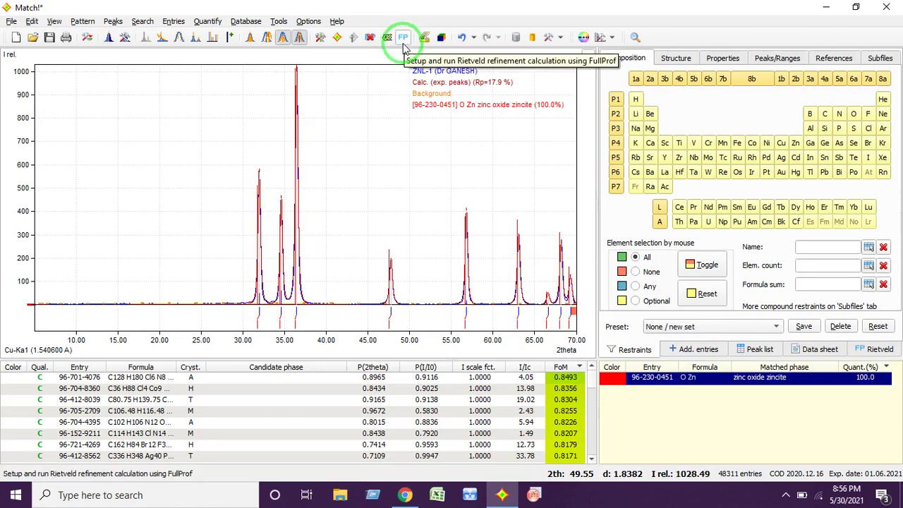
left_click(404, 45)
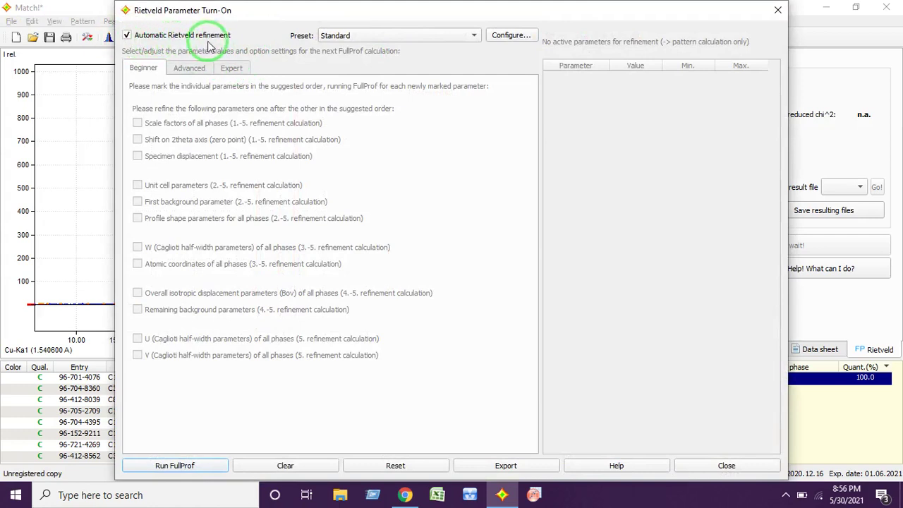
left_click(179, 41)
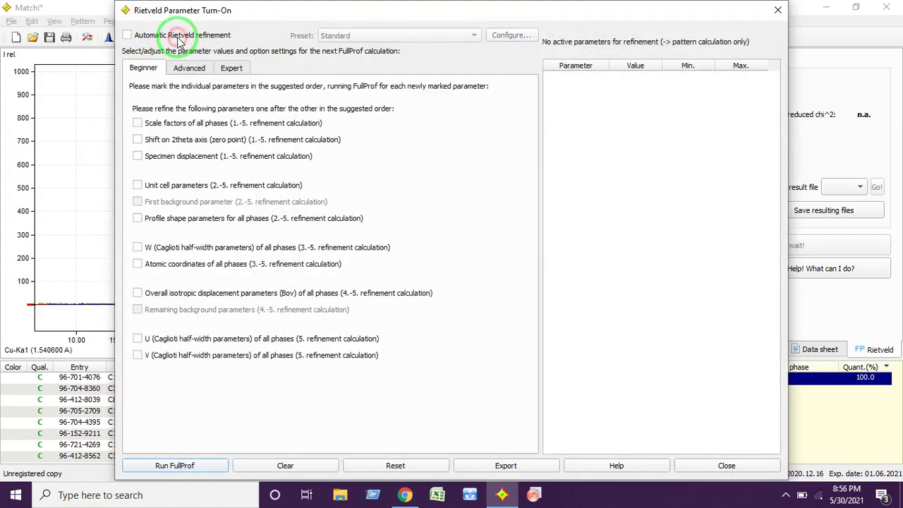
left_click(139, 186)
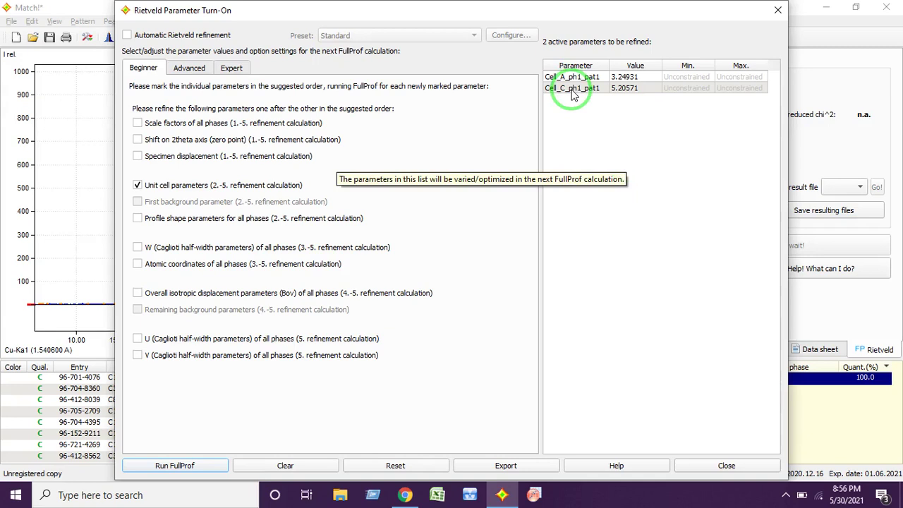
left_click(176, 468)
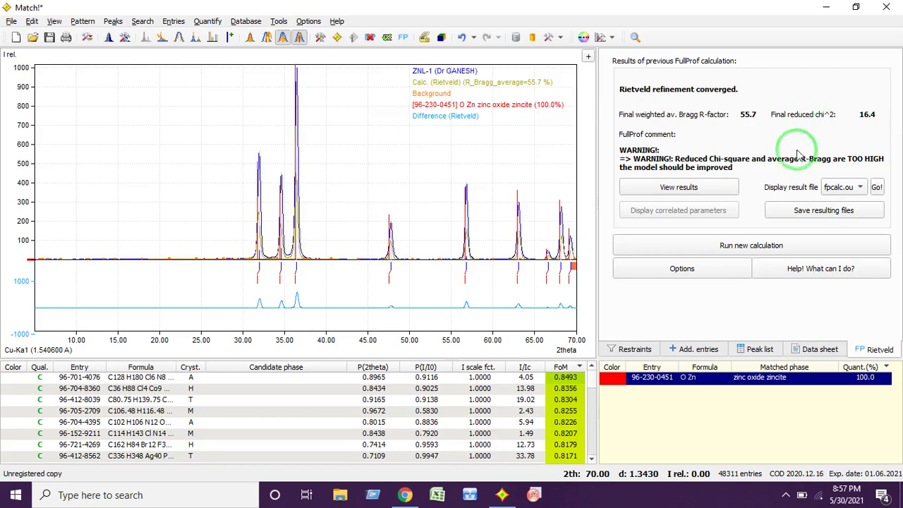
- Discard the changes to the current document and reopen the ZNL-1 diffraction file from the MATCH folder
left_click(11, 21)
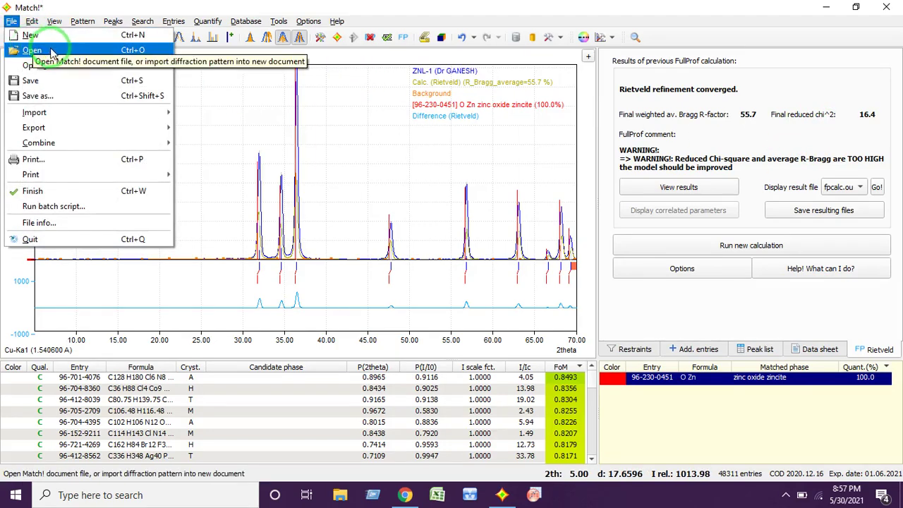
left_click(35, 51)
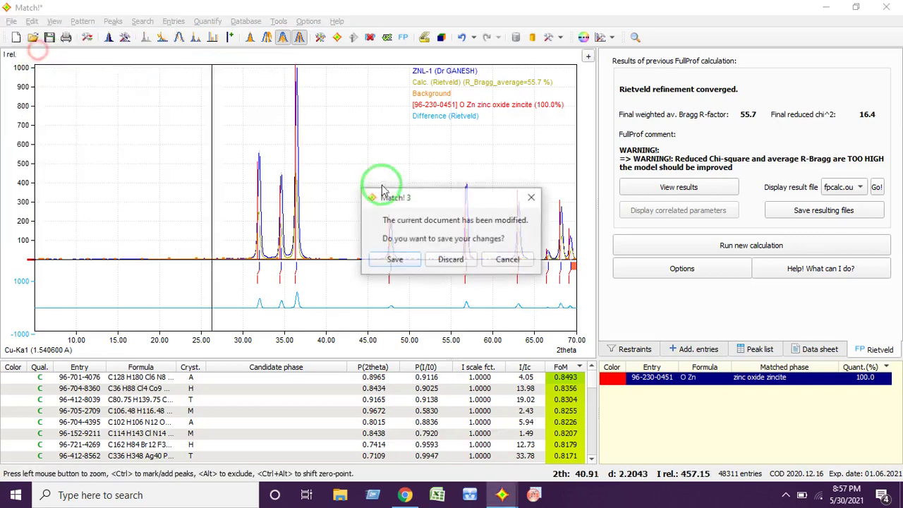
left_click(451, 257)
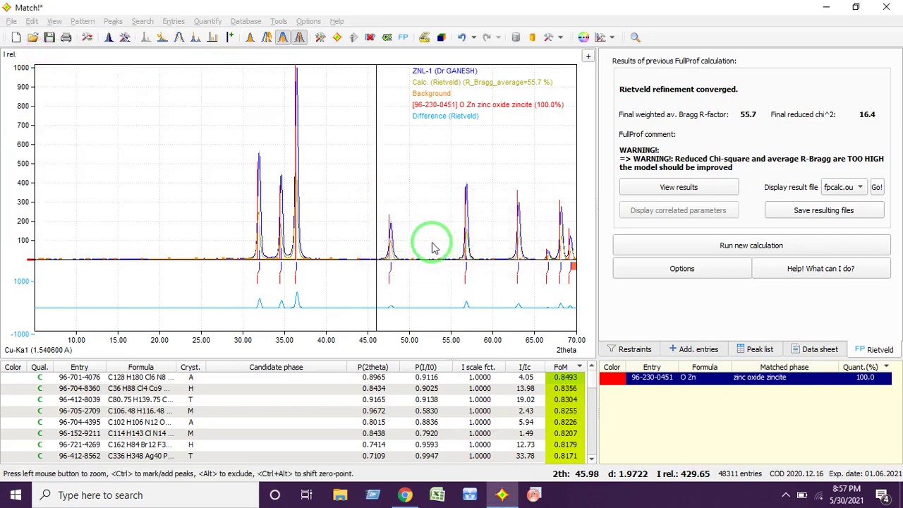
left_click(152, 115)
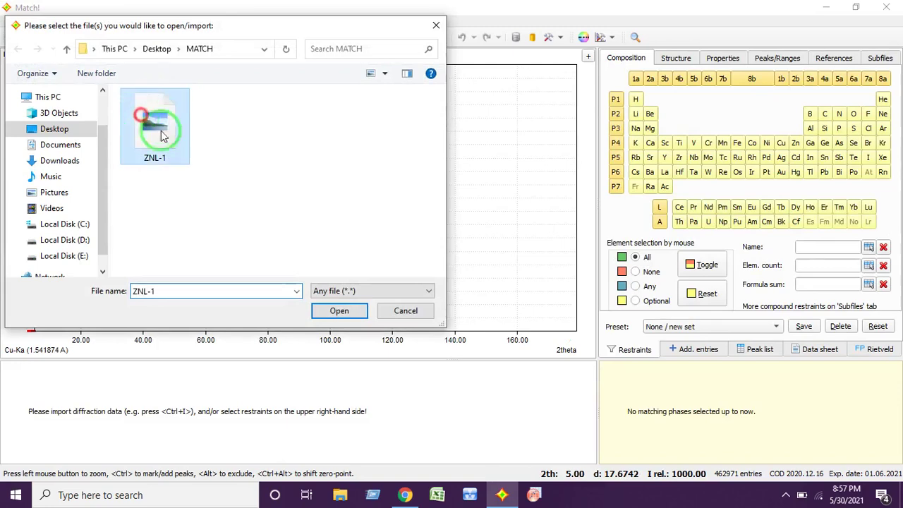
left_click(337, 313)
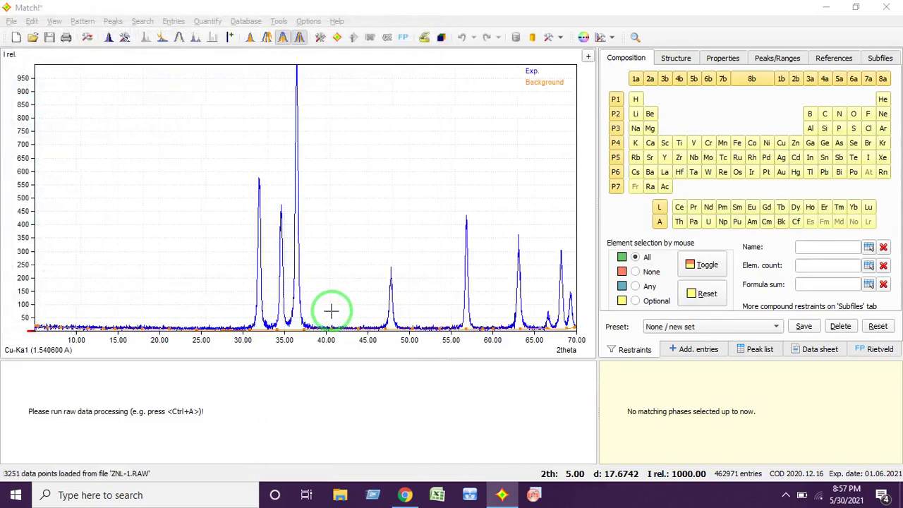
- Subtract the background from the ZNL-1 pattern and smooth its raw data
left_click(82, 20)
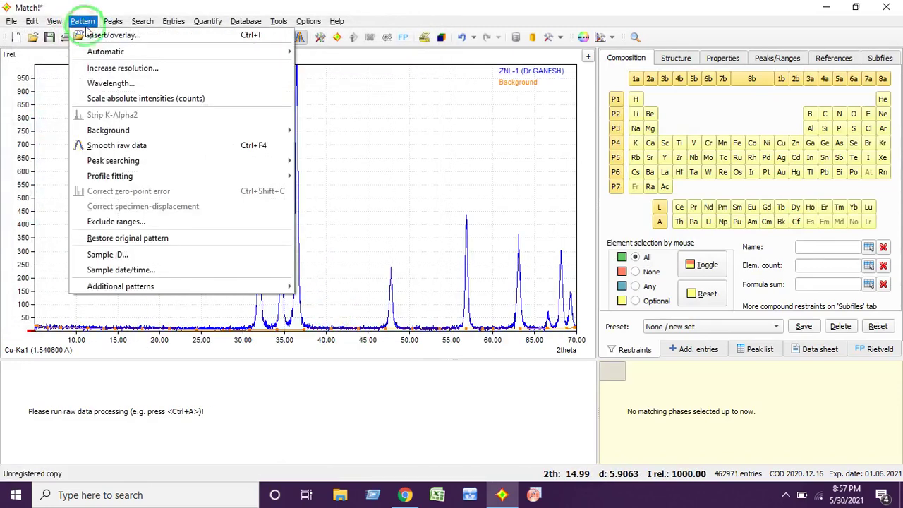
mouse_move(135, 132)
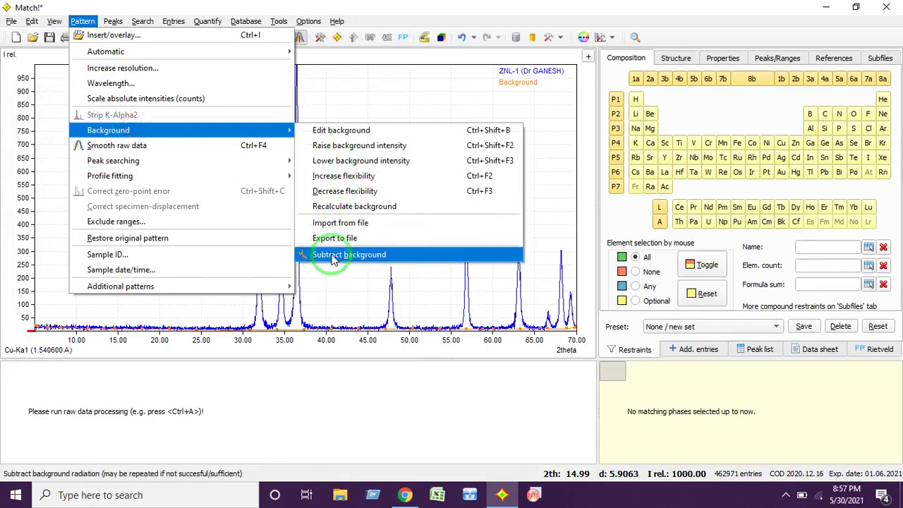
left_click(331, 255)
left_click(82, 20)
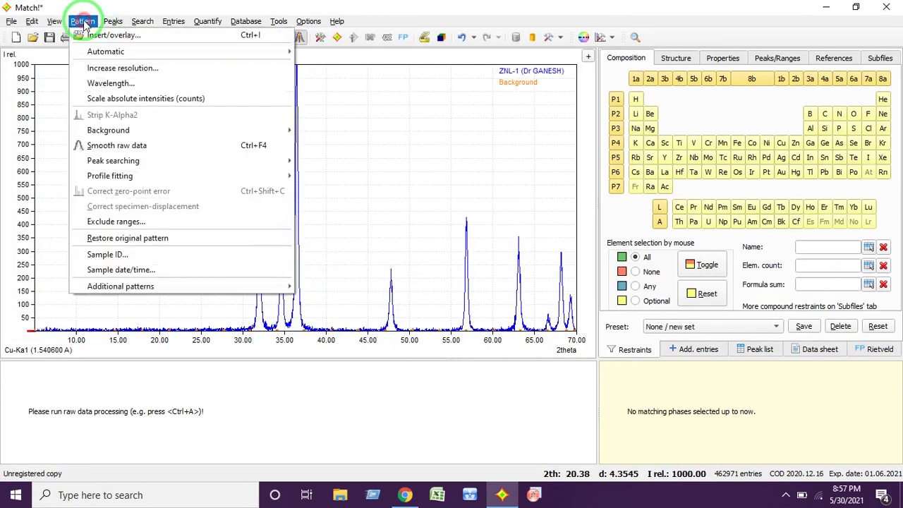
mouse_move(154, 161)
left_click(146, 145)
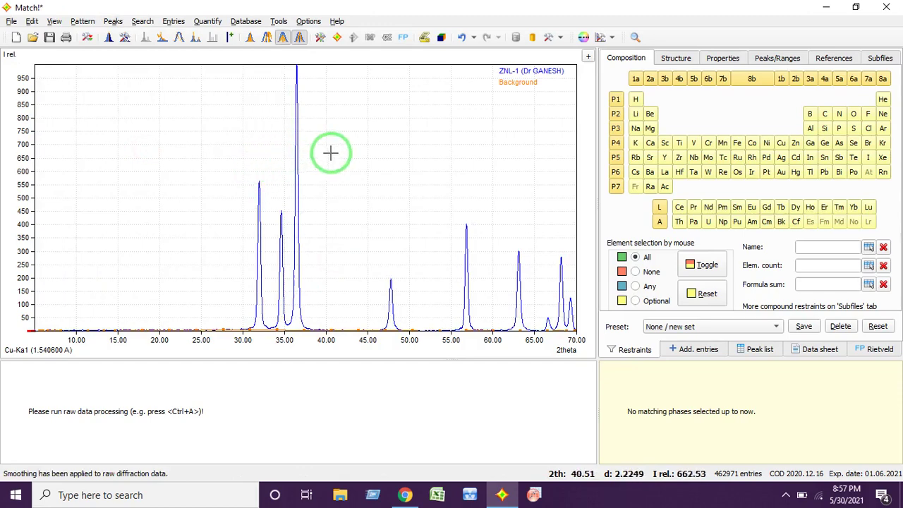
- Run search-match on the reprocessed ZNL-1 pattern without any element restraints
left_click(338, 39)
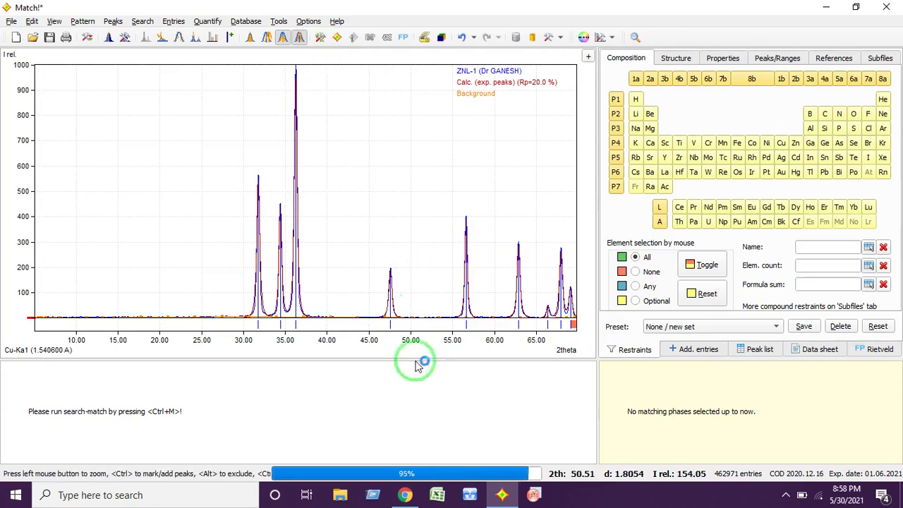
mouse_move(404, 494)
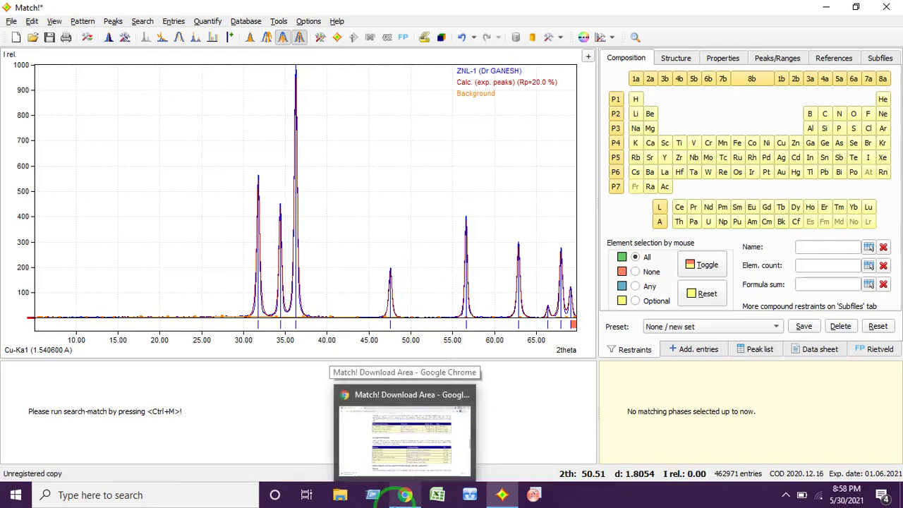
left_click(157, 411)
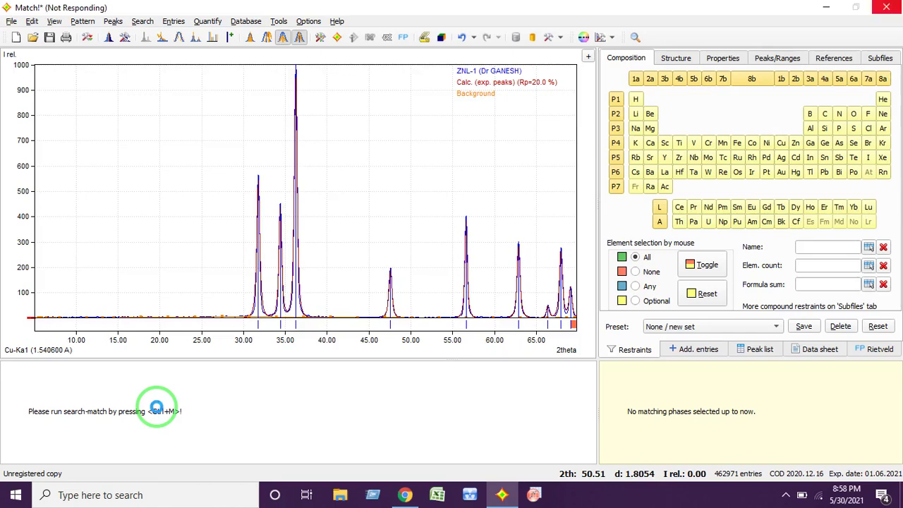
- Check the fit of Zincite entry 96-900-4181 around the three strongest peaks and select it as the matching phase
left_click(79, 377)
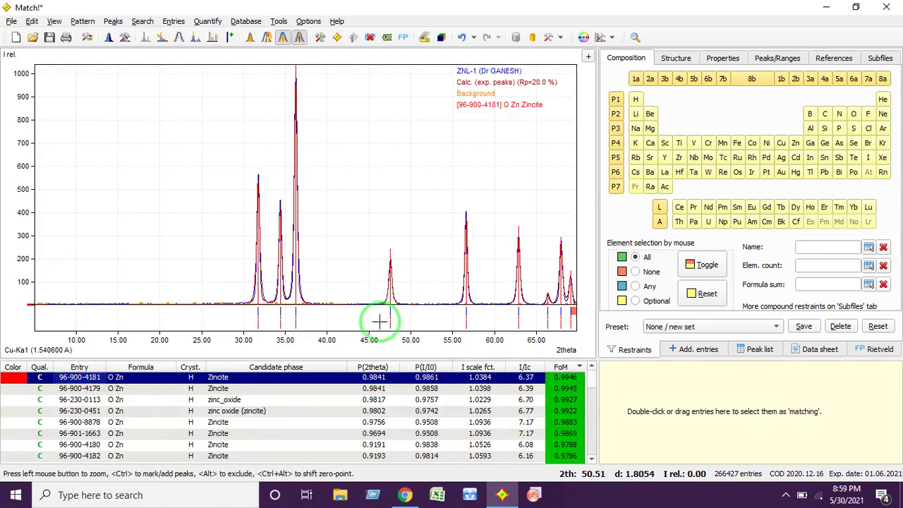
left_click_drag(234, 290, 303, 329)
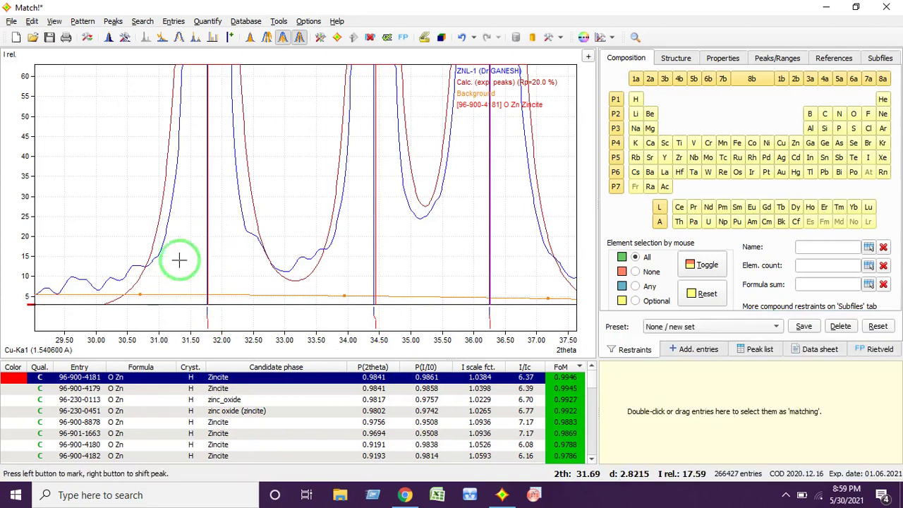
left_click(146, 232)
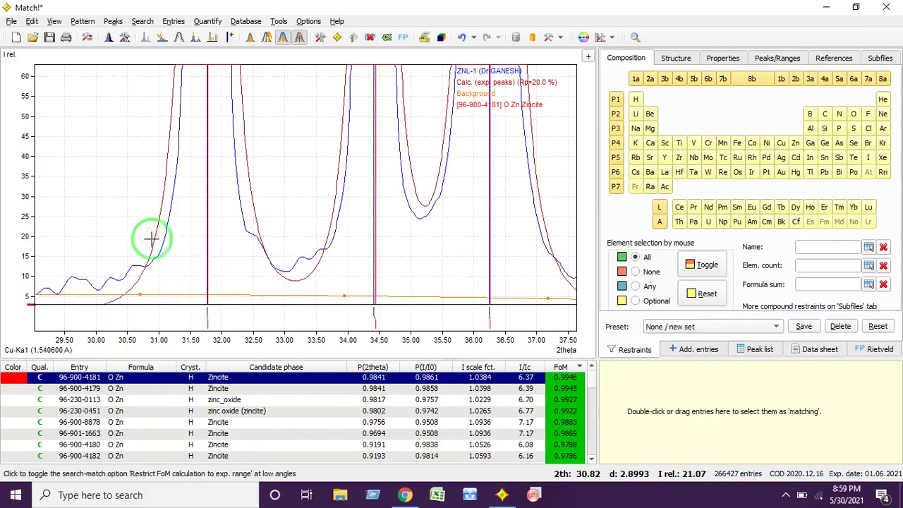
double_click(276, 264)
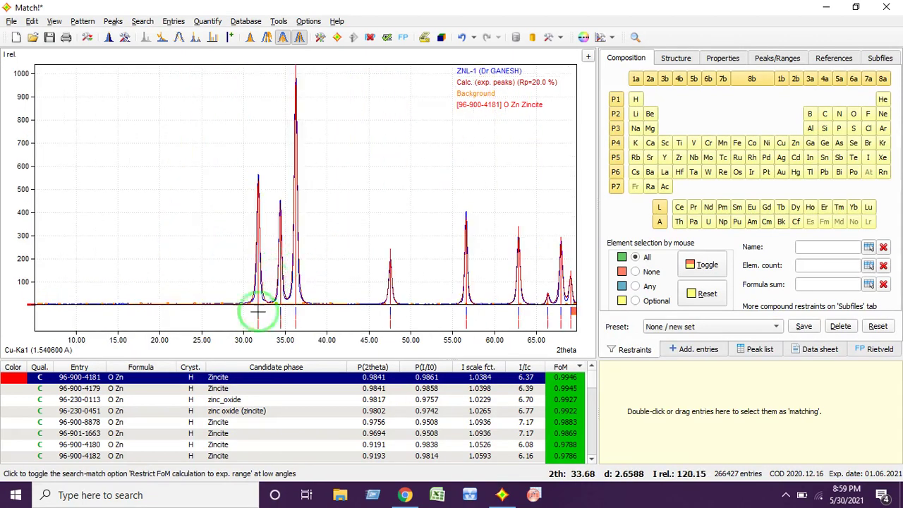
right_click(115, 381)
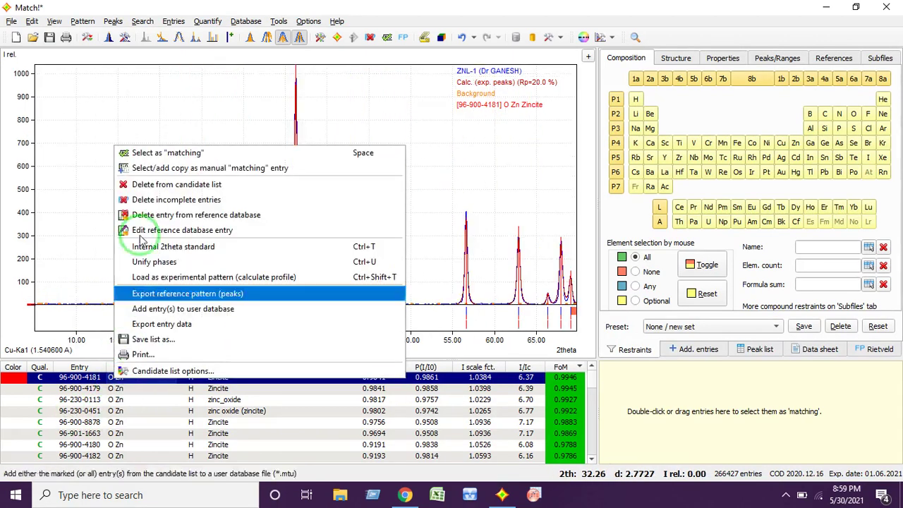
left_click(154, 154)
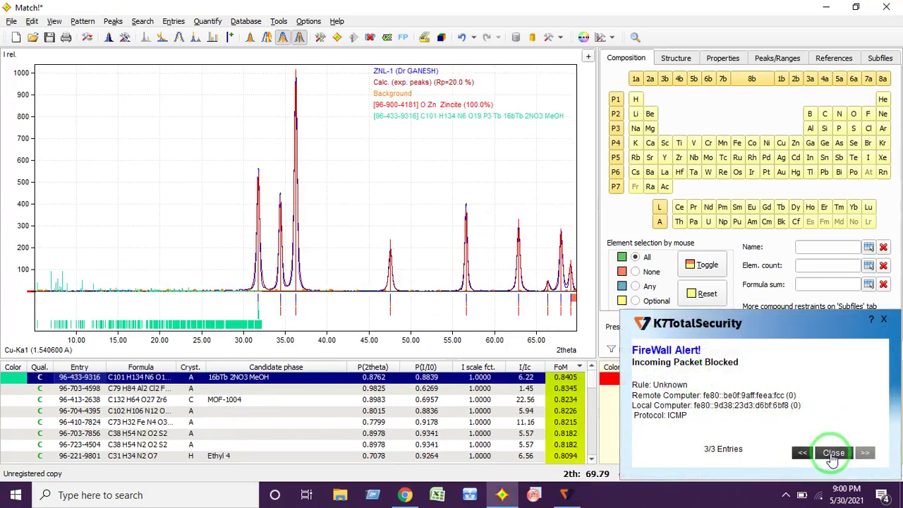
- Dismiss the firewall alert and run a non-automatic FullProf Rietveld refinement of the matched Zincite phase with only its unit cell parameters marked
left_click(833, 452)
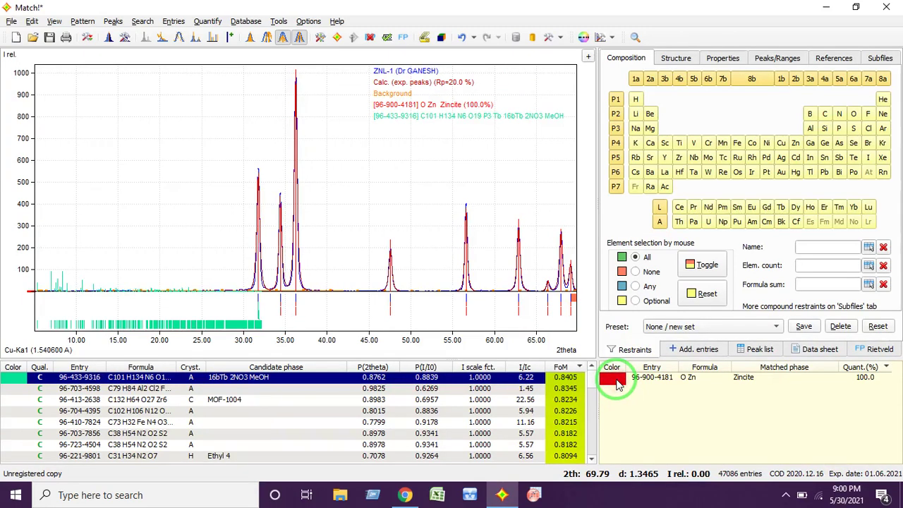
left_click(618, 383)
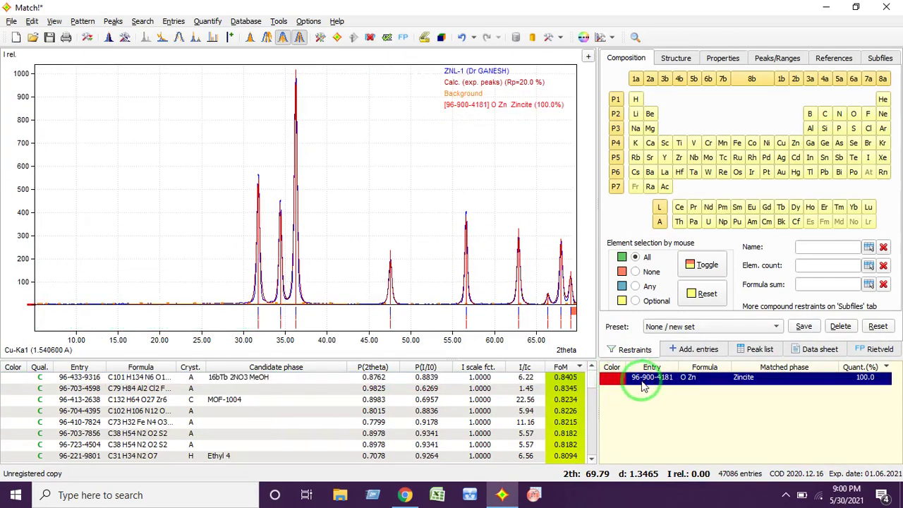
left_click(470, 207)
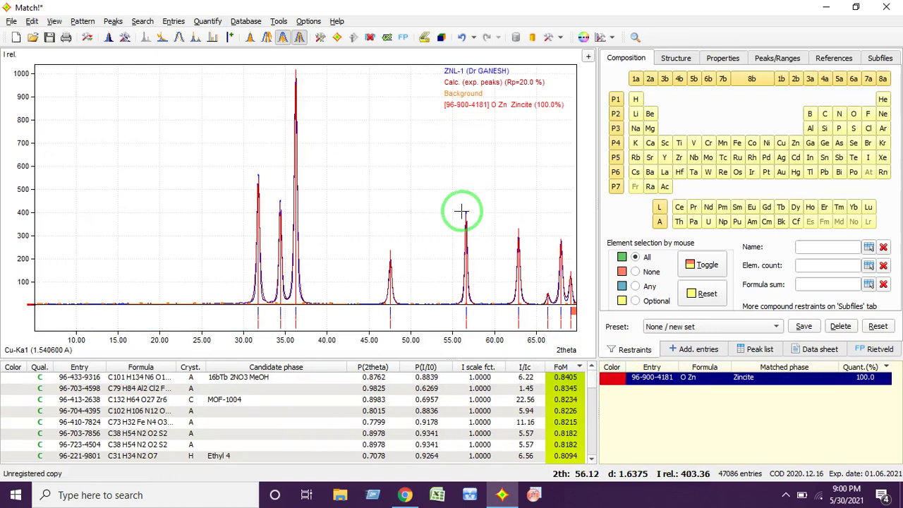
left_click(400, 39)
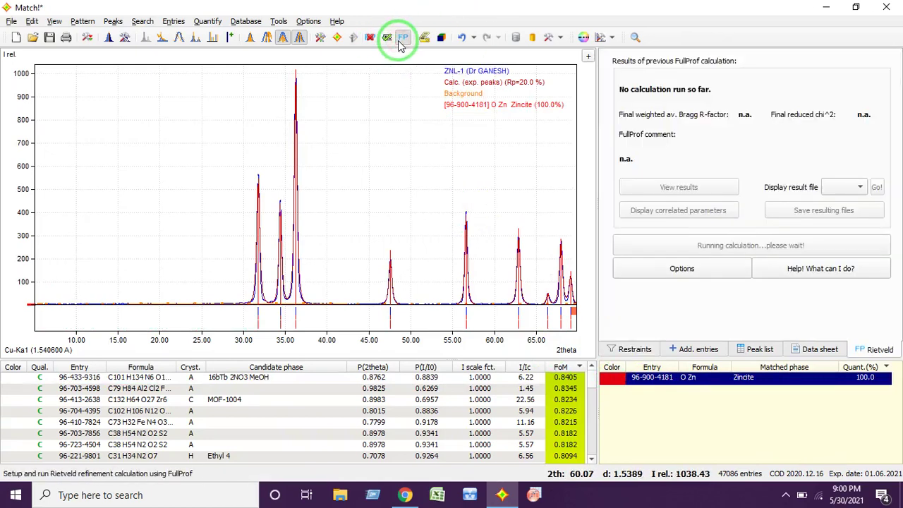
left_click(135, 35)
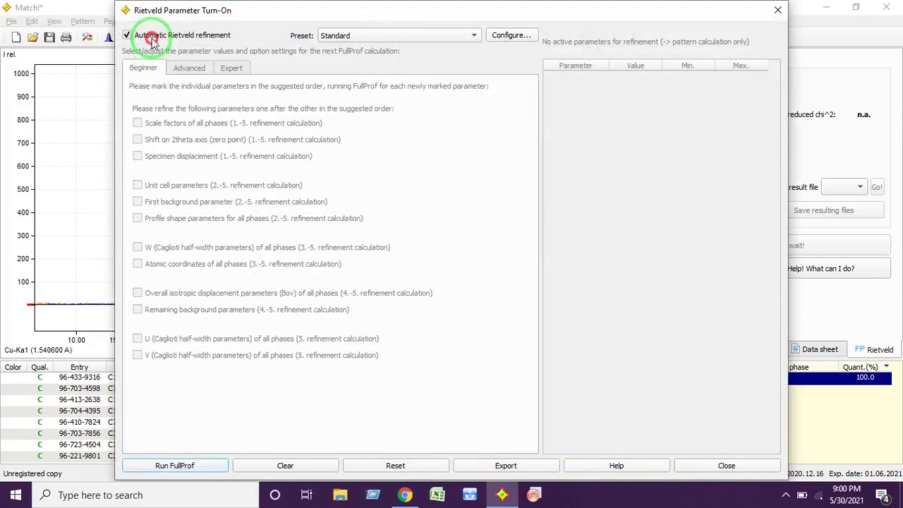
left_click(179, 186)
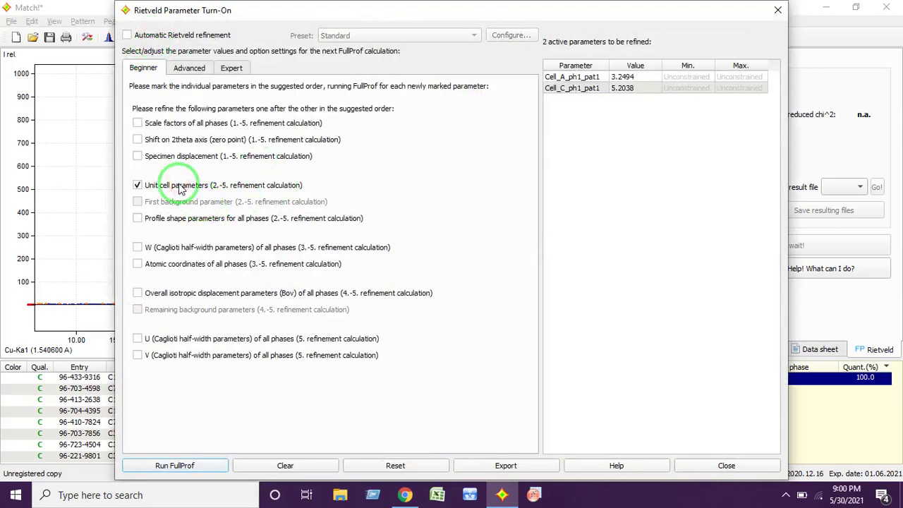
left_click(175, 467)
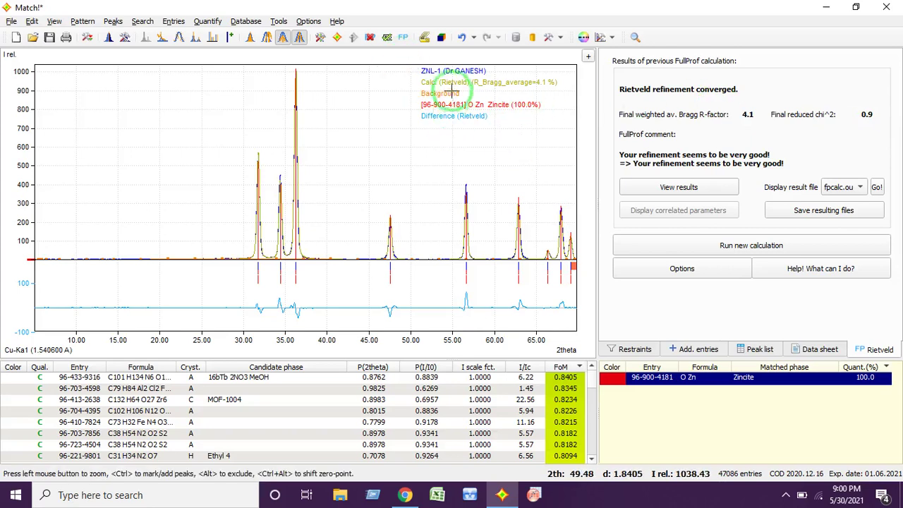
- Open the phase analysis report and read the sample data, elemental composition and the Zincite entry's number and unit cell
left_click(425, 39)
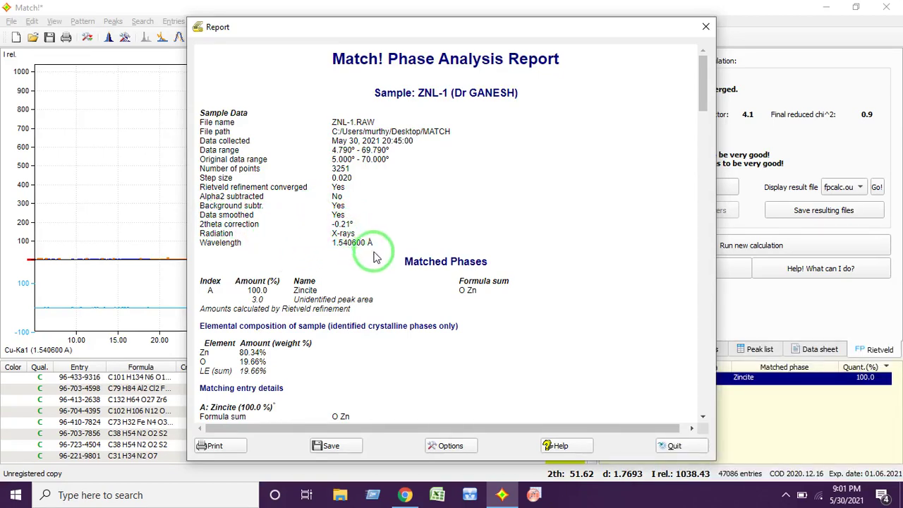
scroll(353, 240, "down", 1)
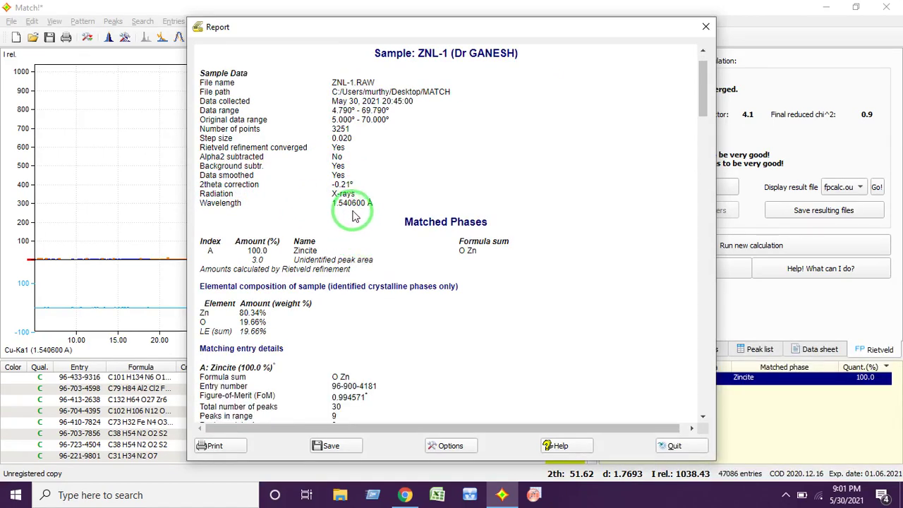
scroll(353, 191, "down", 2)
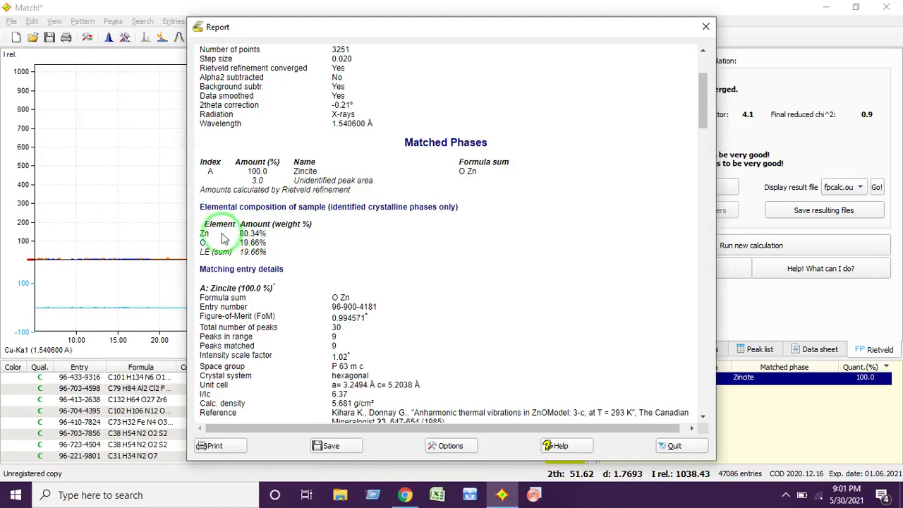
scroll(222, 248, "down", 1)
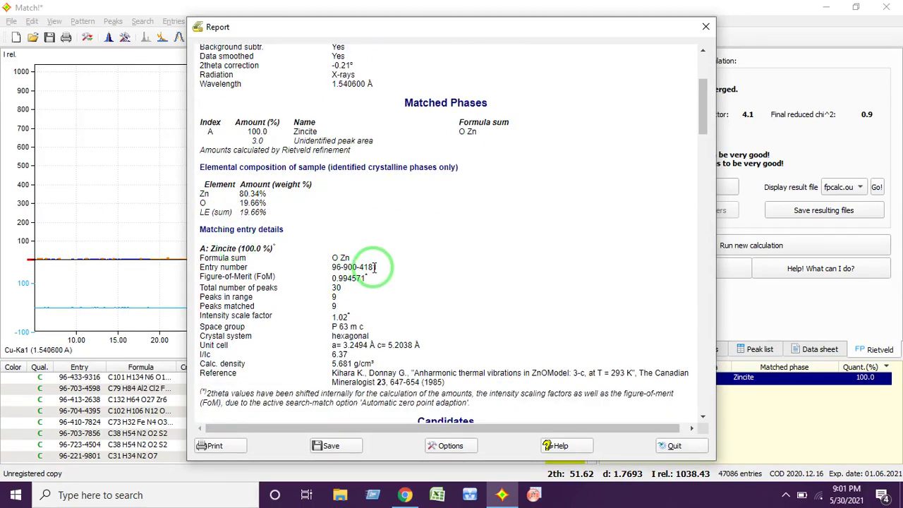
left_click(331, 266)
left_click_drag(332, 267, 378, 269)
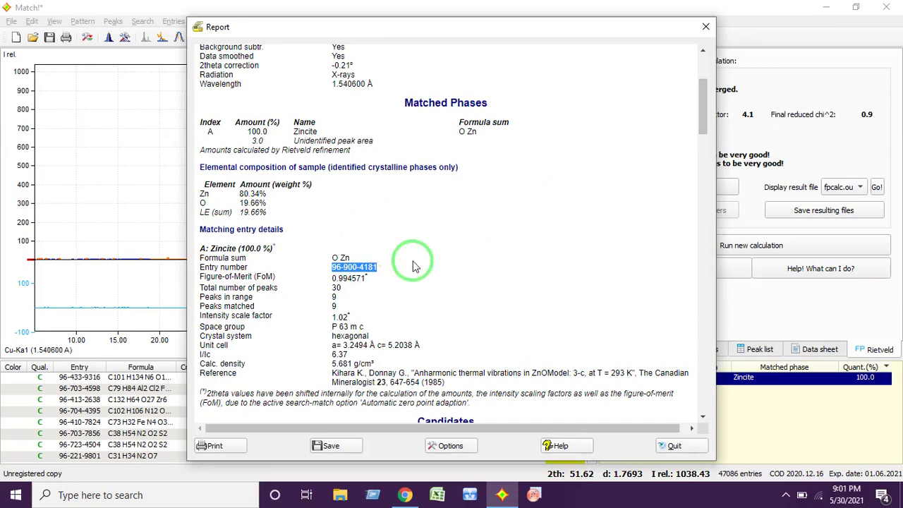
scroll(409, 261, "down", 3)
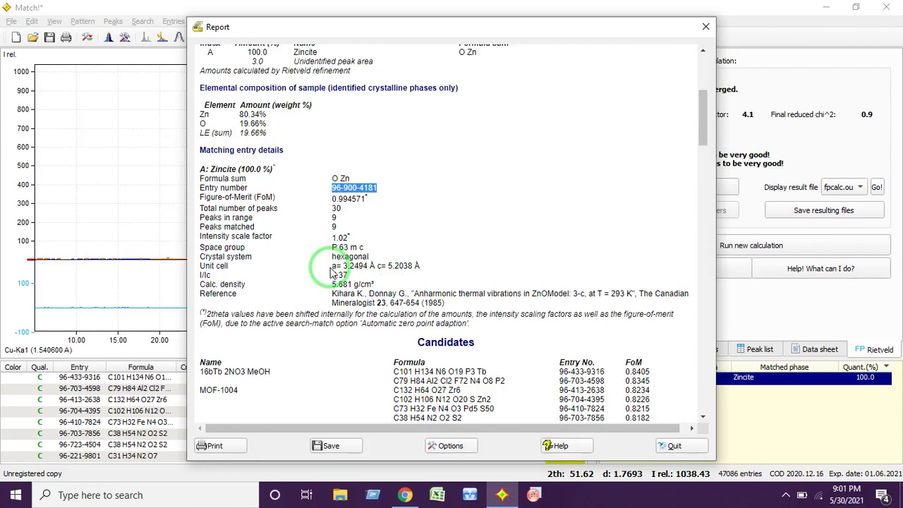
left_click_drag(334, 274, 422, 275)
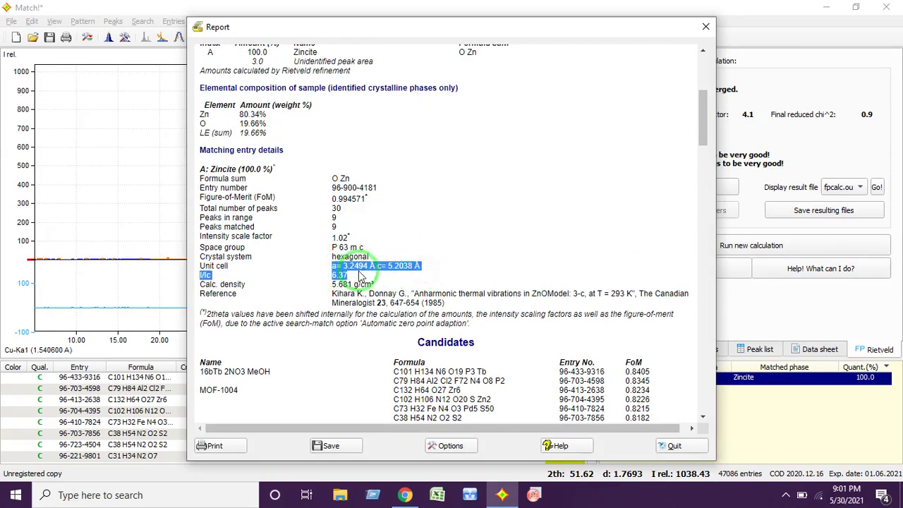
left_click(395, 280)
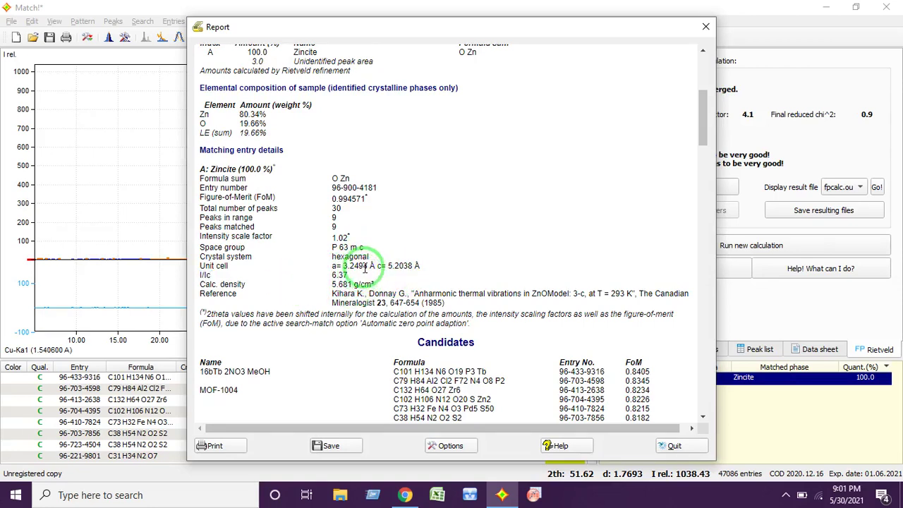
- Examine the report's candidate list, peak list and the final values of the refined parameters Cell_A_ph1_pat1 and Cell_C_ph1_pat1
scroll(365, 279, "down", 10)
scroll(364, 249, "down", 10)
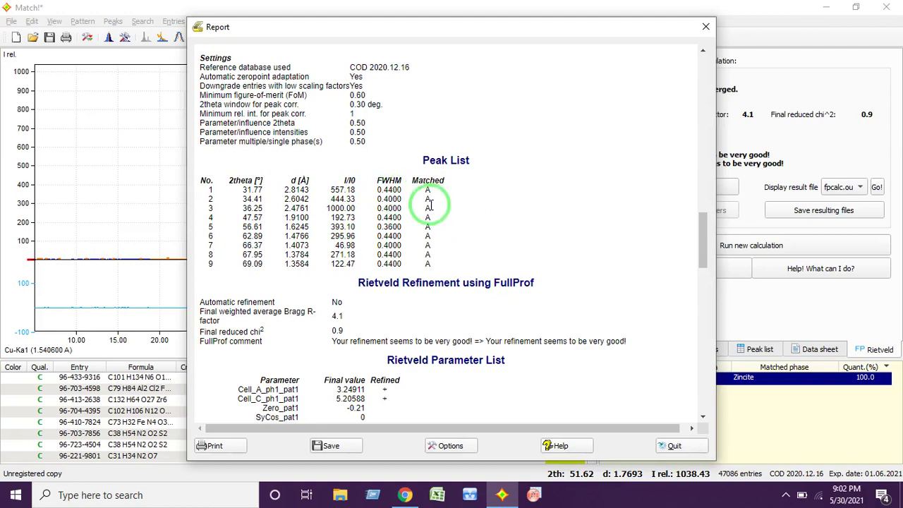
scroll(428, 200, "up", 15)
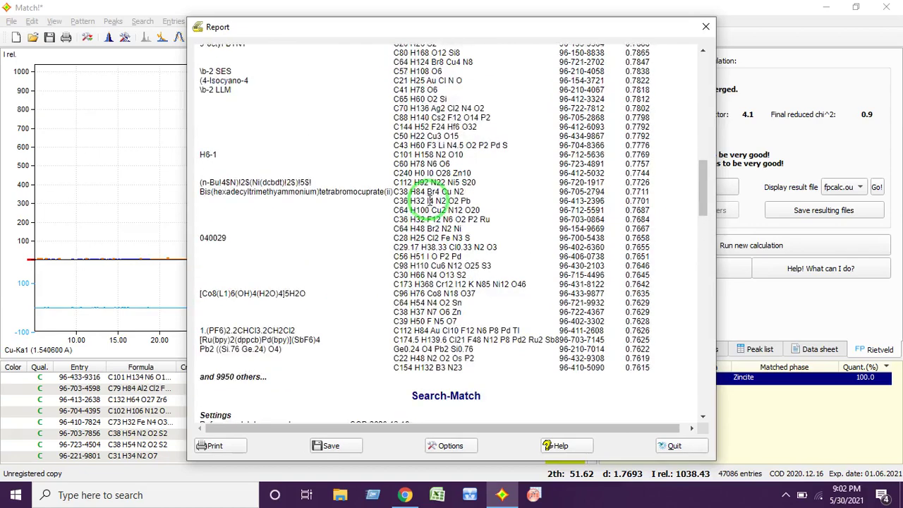
scroll(428, 200, "up", 3)
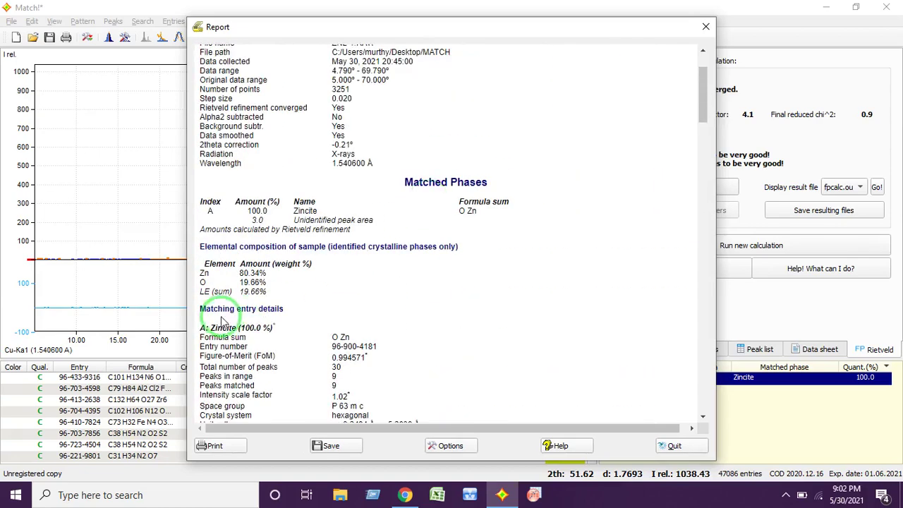
left_click(195, 332)
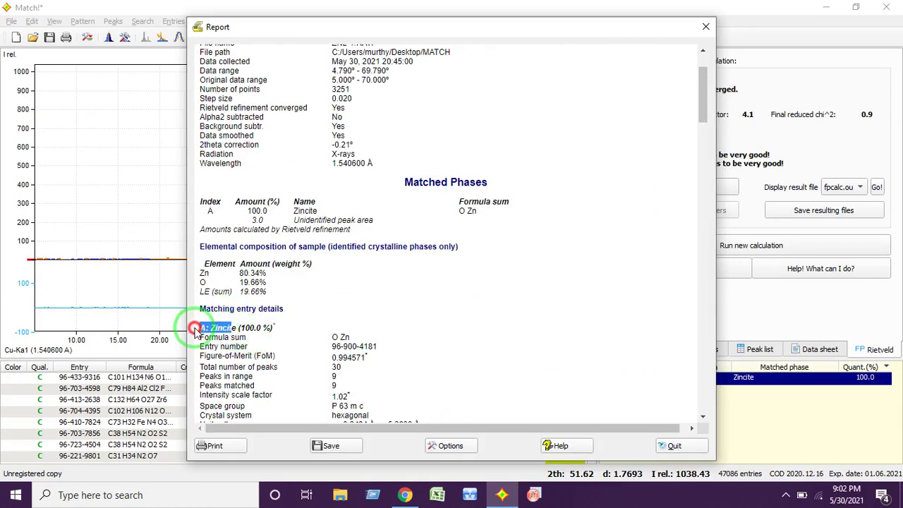
scroll(246, 310, "down", 12)
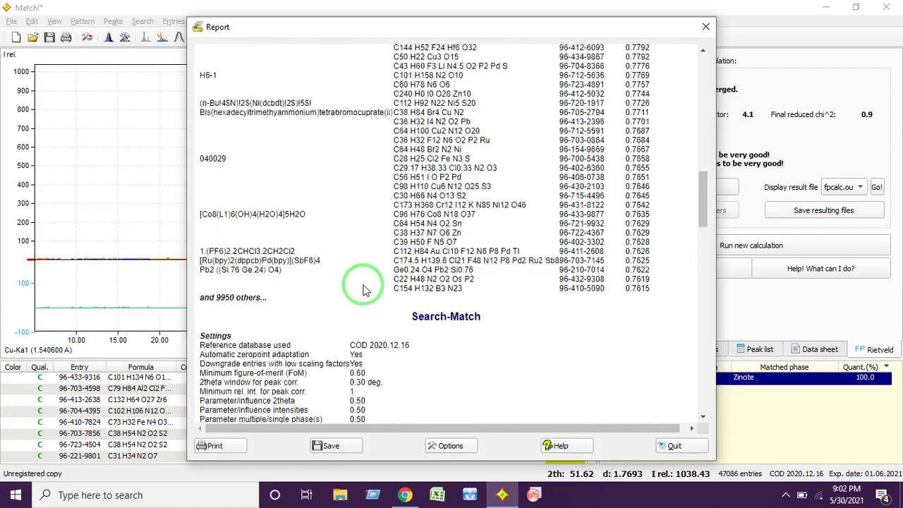
scroll(364, 289, "down", 10)
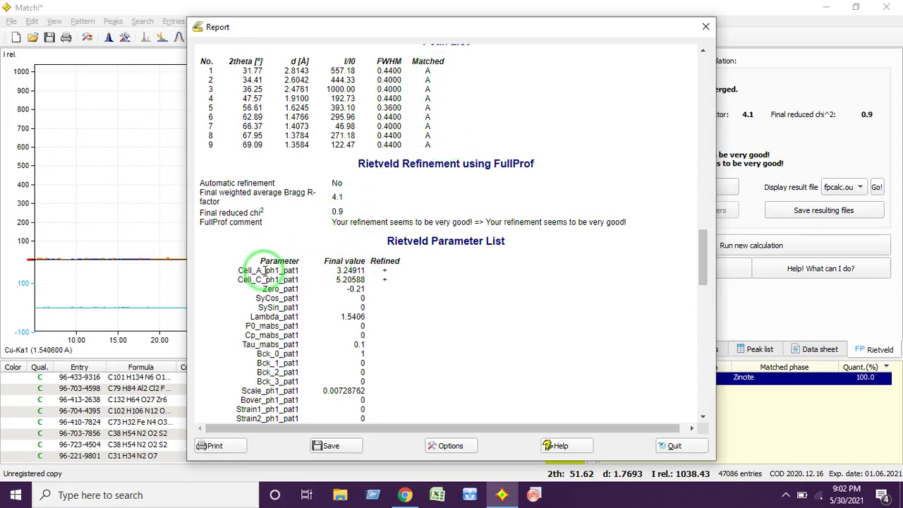
left_click_drag(237, 270, 377, 272)
left_click(343, 273)
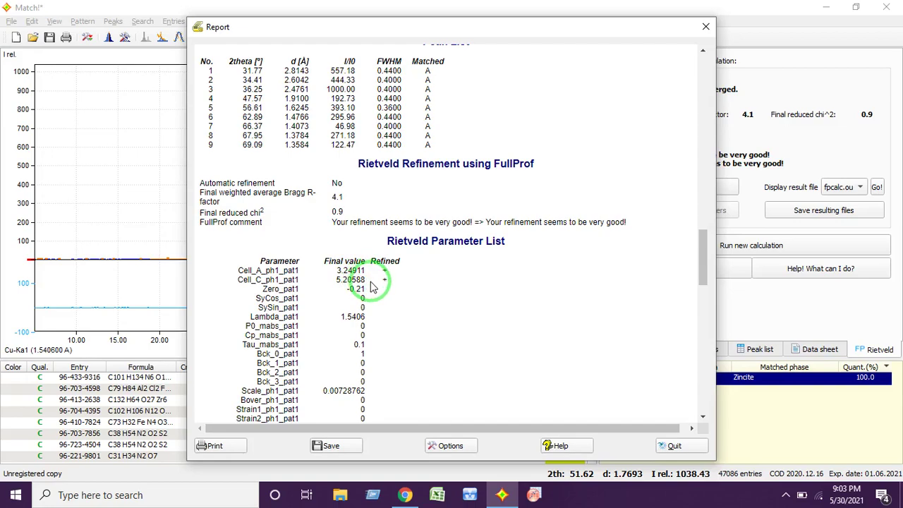
- Compare the Zincite entry's unit cell with the refined cell parameters in the report and check the FWHM values in the peak list
scroll(372, 286, "up", 20)
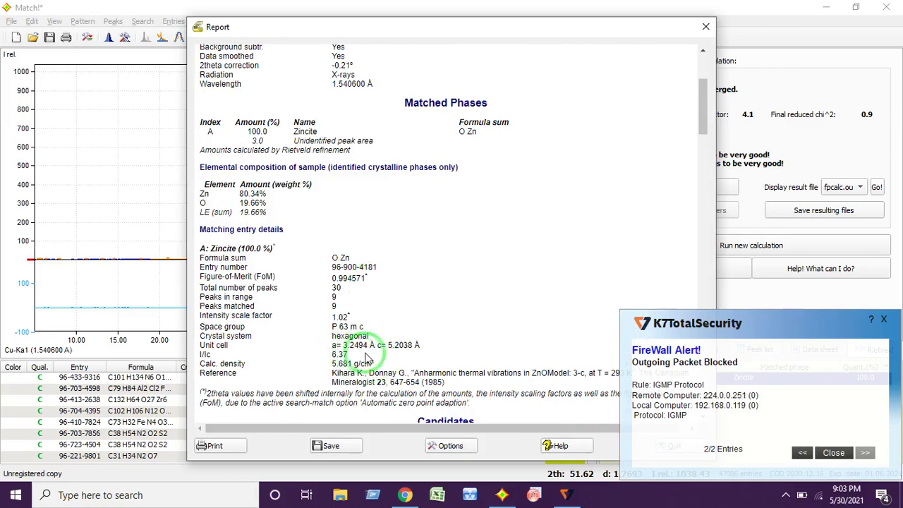
scroll(342, 314, "down", 15)
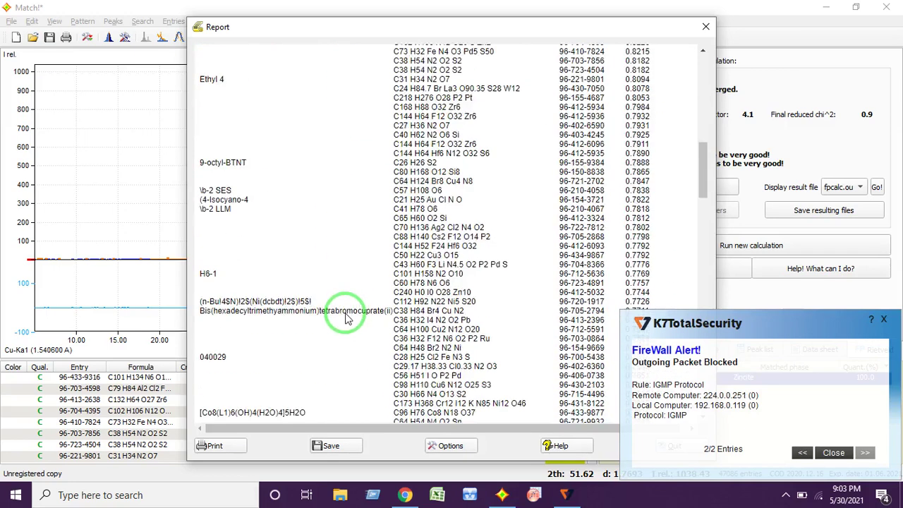
scroll(333, 310, "down", 10)
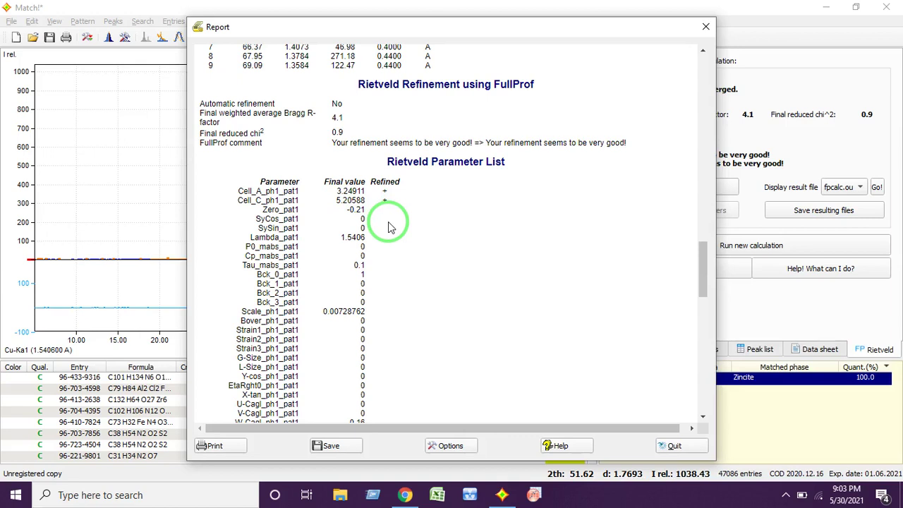
scroll(338, 333, "up", 5)
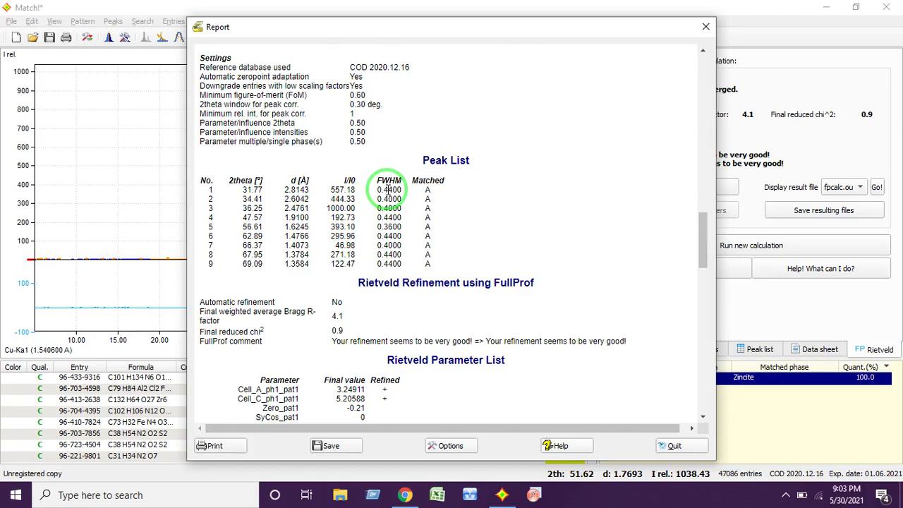
scroll(381, 258, "down", 4)
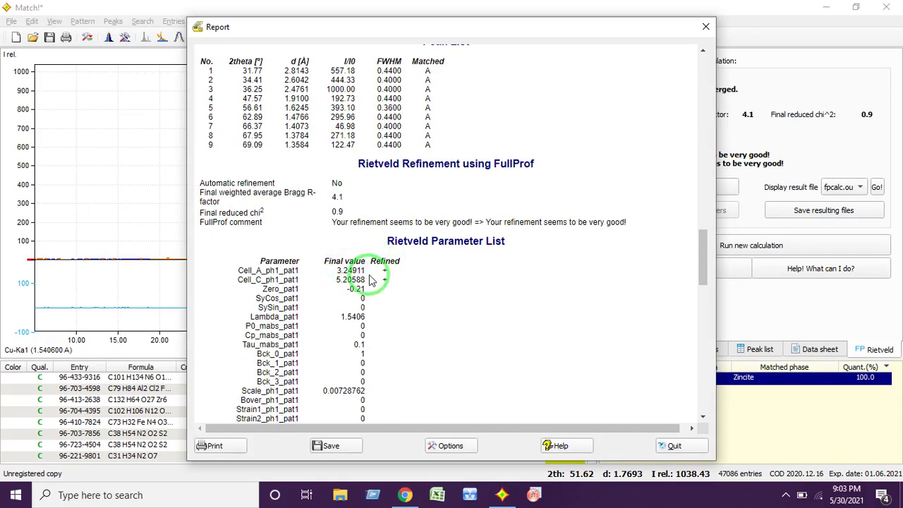
- Review the report's integrated profile areas, peak residuals, FullProf comment and diffraction pattern graphics
scroll(372, 280, "down", 20)
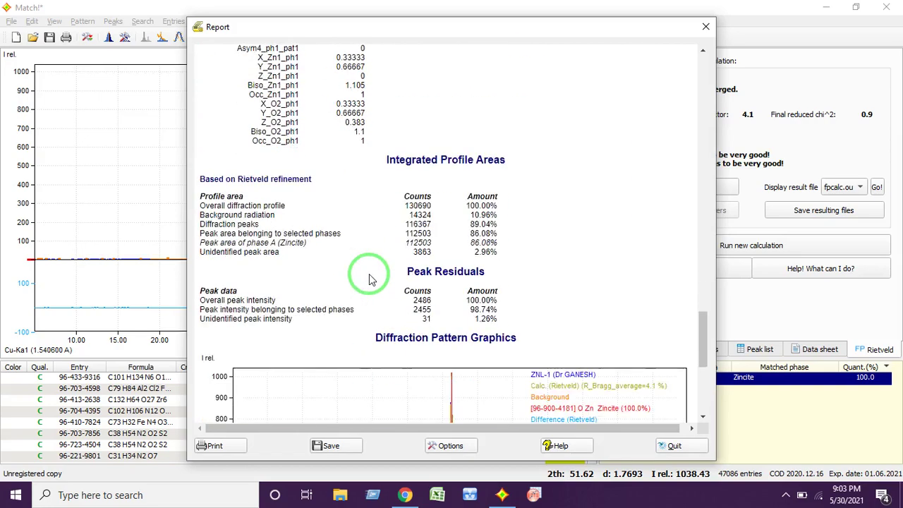
scroll(371, 280, "down", 3)
scroll(362, 275, "up", 12)
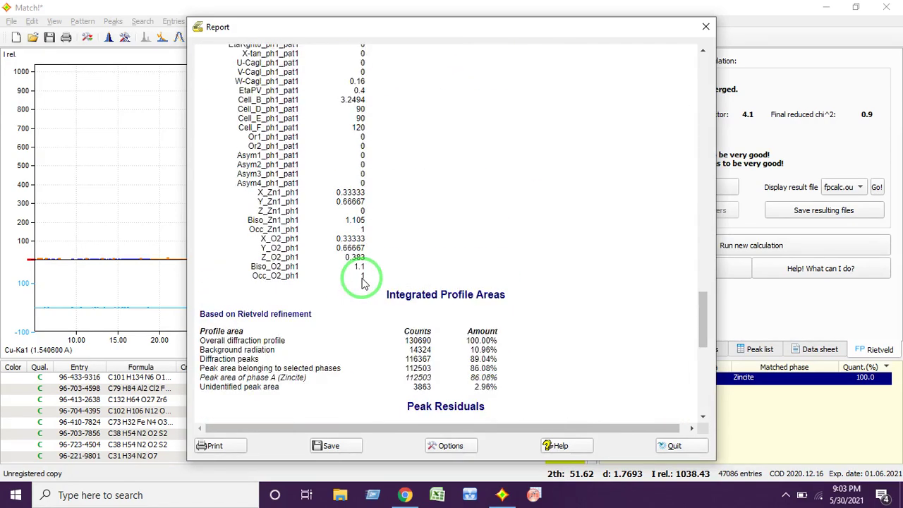
scroll(363, 282, "down", 3)
scroll(361, 283, "up", 15)
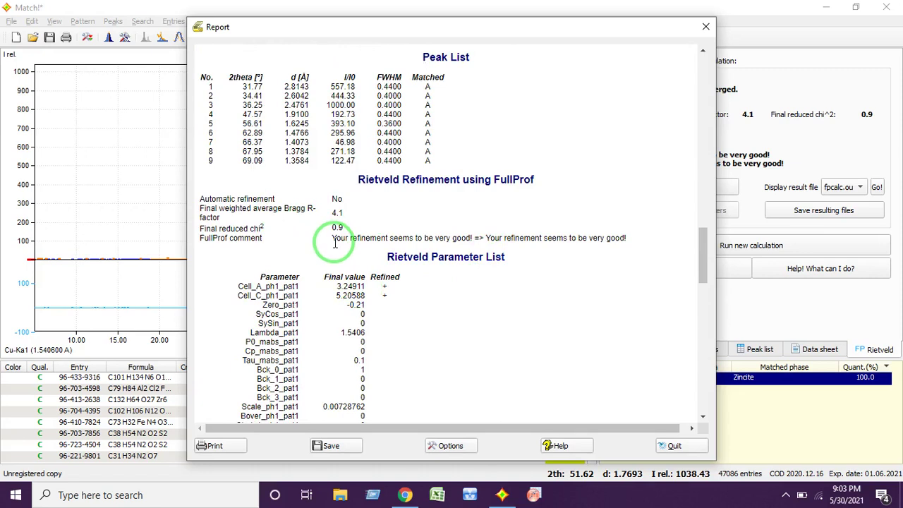
left_click_drag(332, 239, 474, 238)
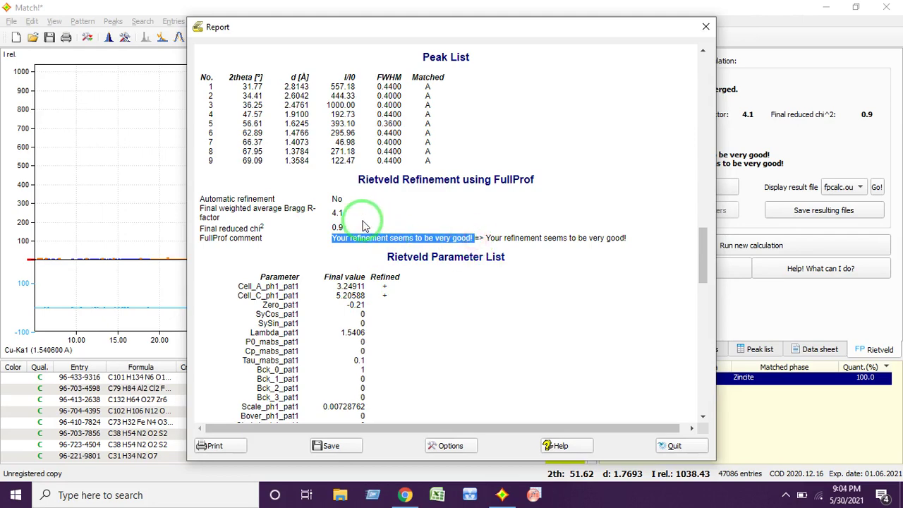
scroll(356, 231, "down", 15)
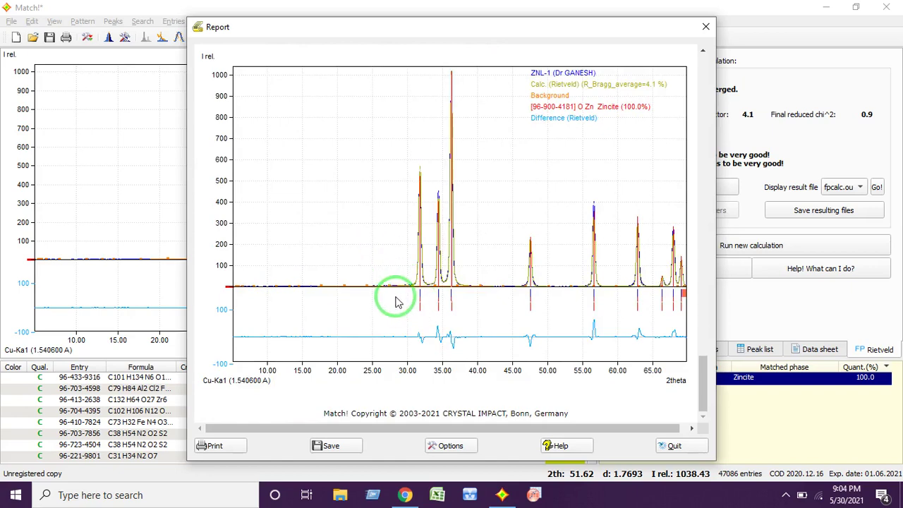
- Save the phase analysis report as a PDF in the MATCH folder under the suggested file name and close the report
left_click(331, 445)
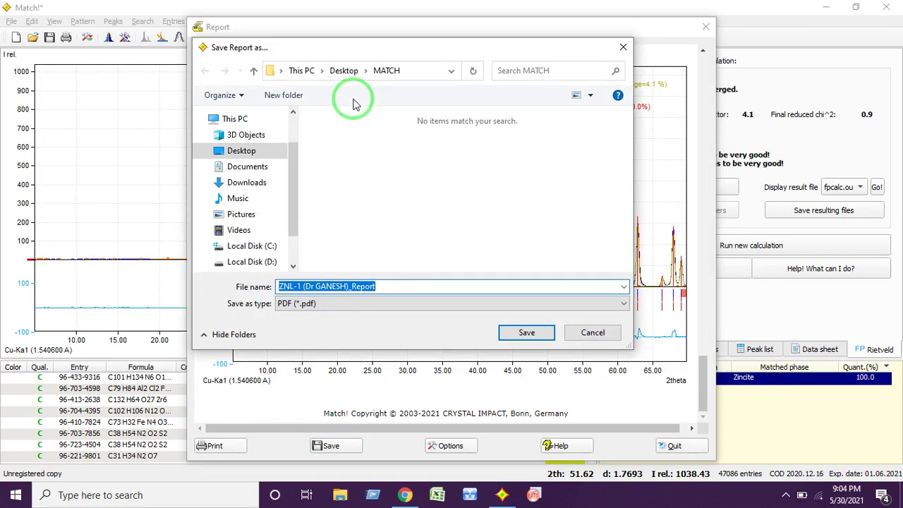
left_click(520, 332)
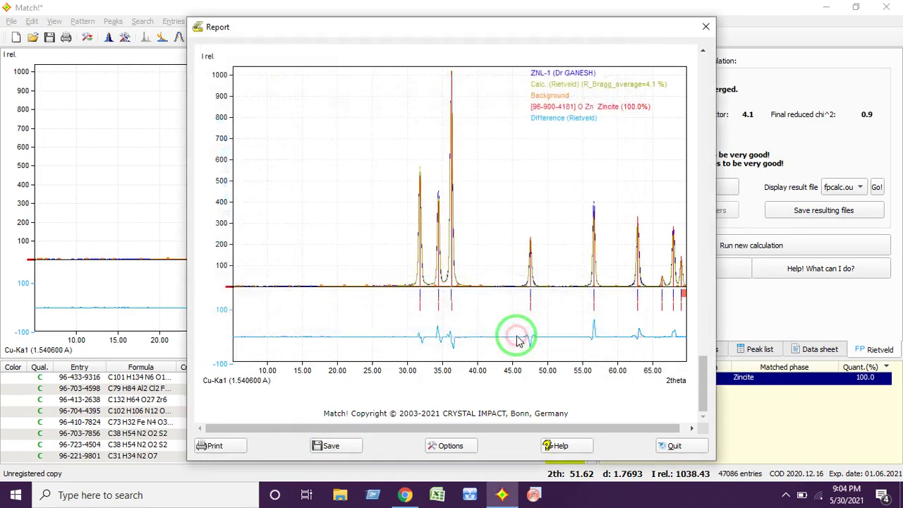
left_click(705, 28)
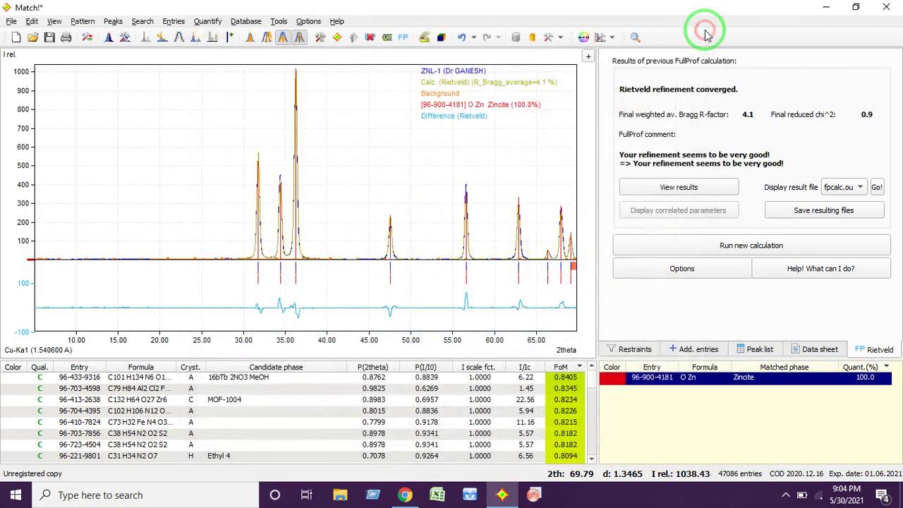
- Label the pattern's peaks with their Miller indices (hkl) and regenerate the report to check its diffraction pattern graphics
right_click(193, 163)
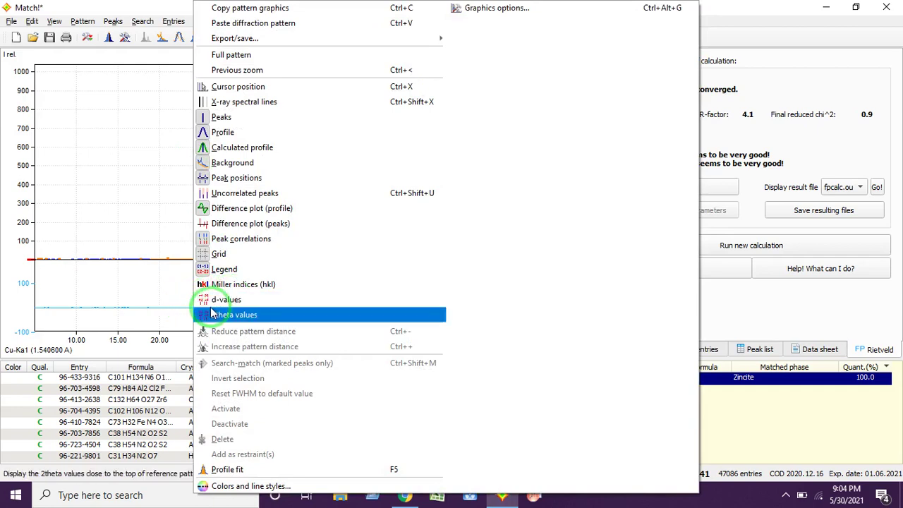
left_click(254, 285)
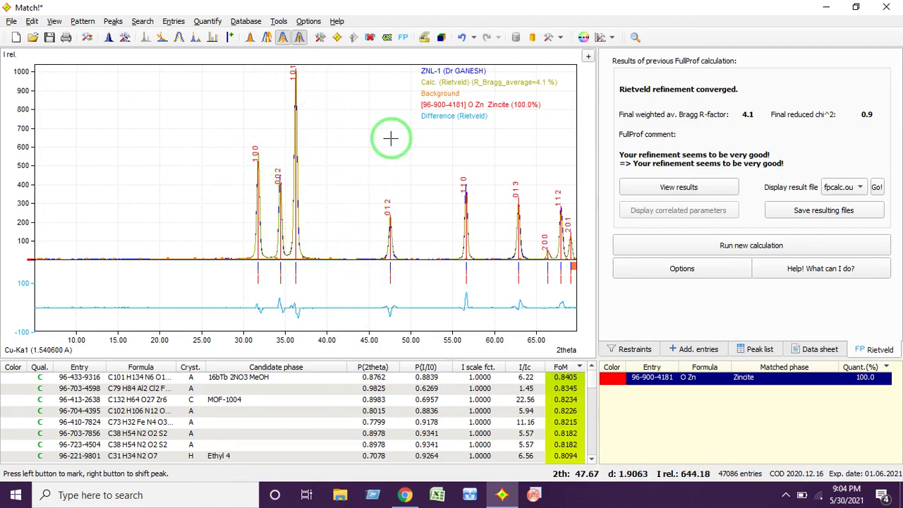
left_click(425, 39)
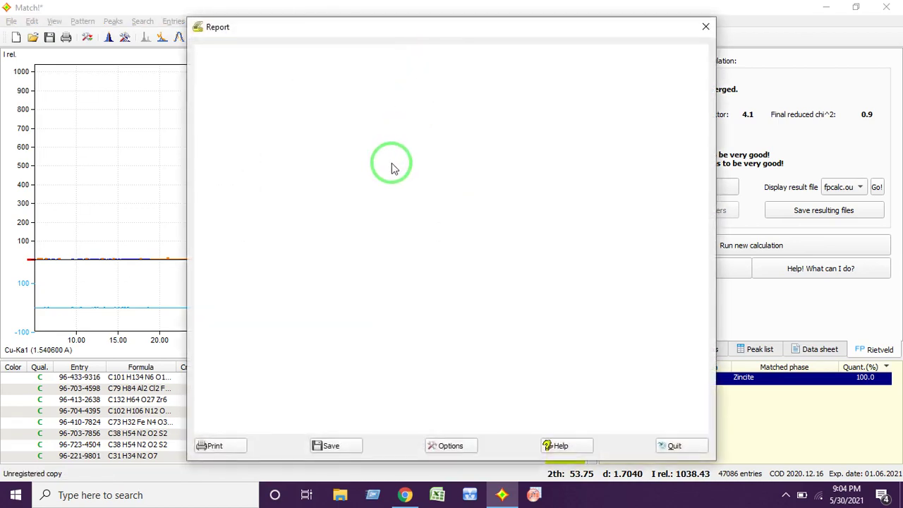
scroll(395, 170, "down", 20)
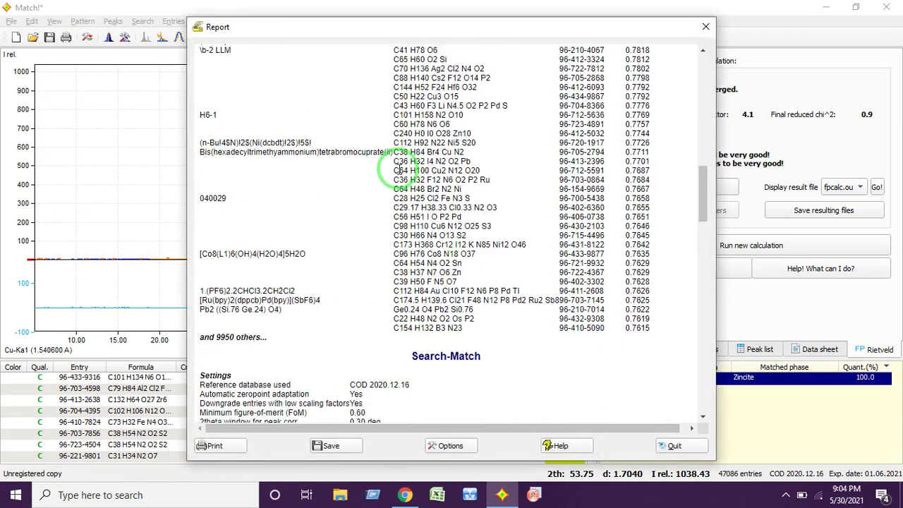
scroll(399, 175, "down", 15)
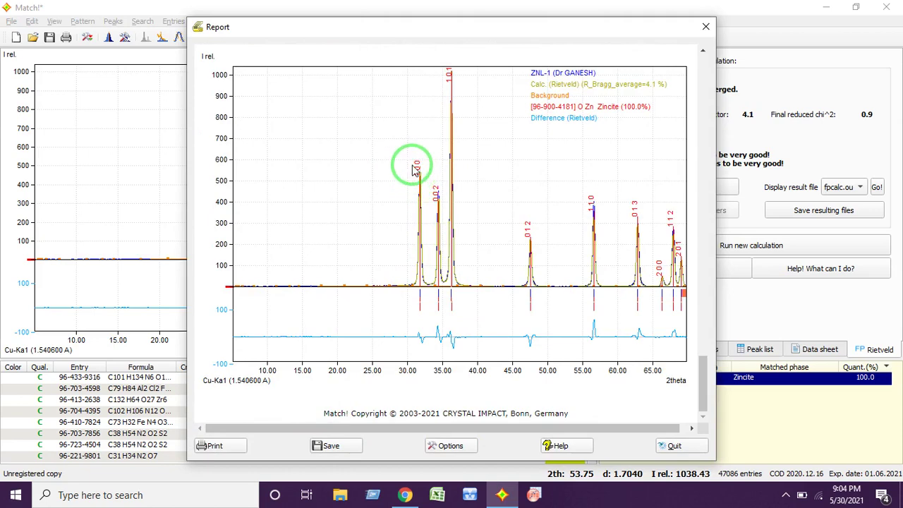
- Save the updated report as a PDF in the MATCH folder, replacing the existing report file, and close the report
left_click(358, 449)
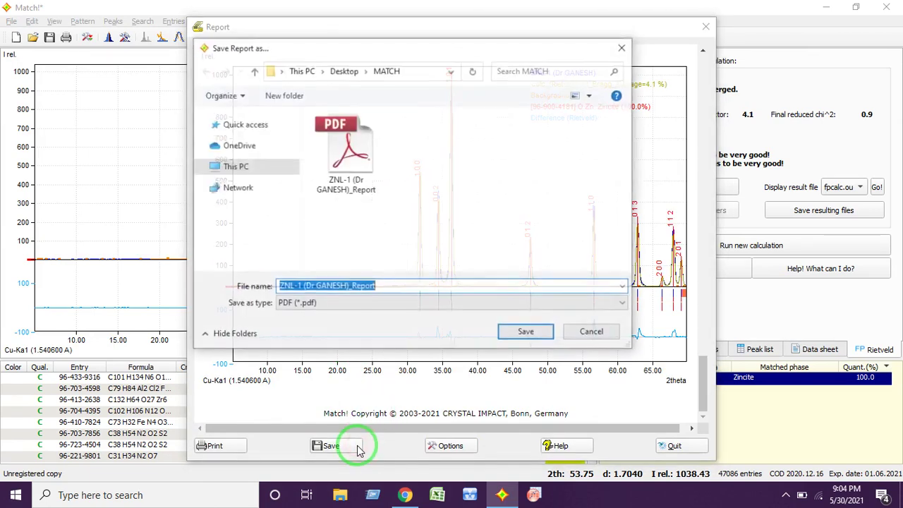
left_click(332, 185)
left_click(512, 337)
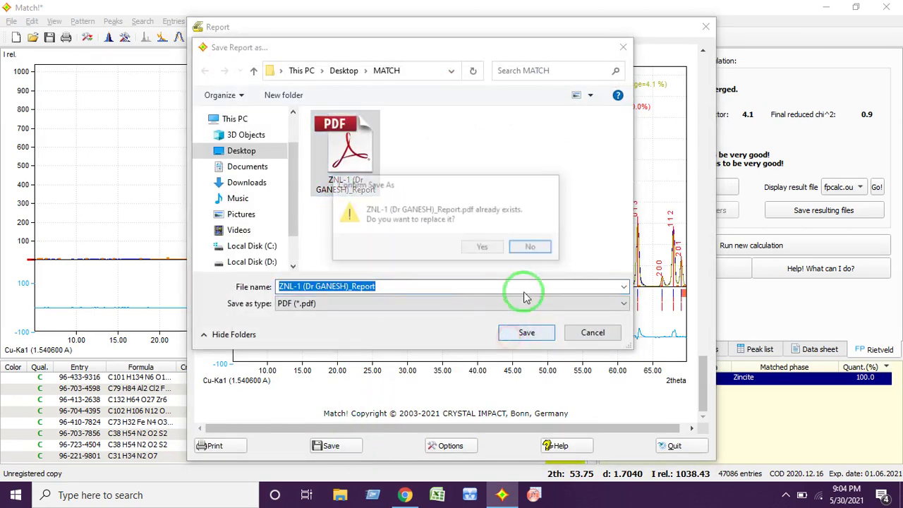
left_click(484, 247)
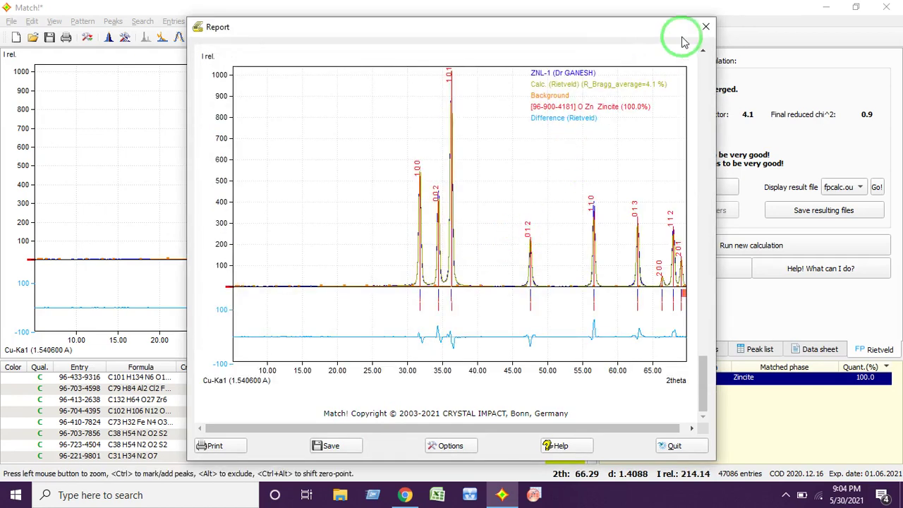
left_click(705, 26)
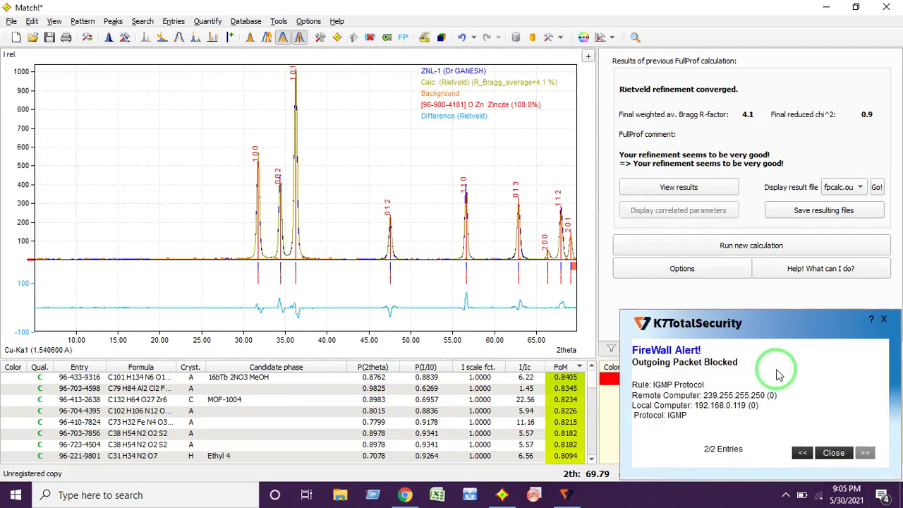
left_click(883, 318)
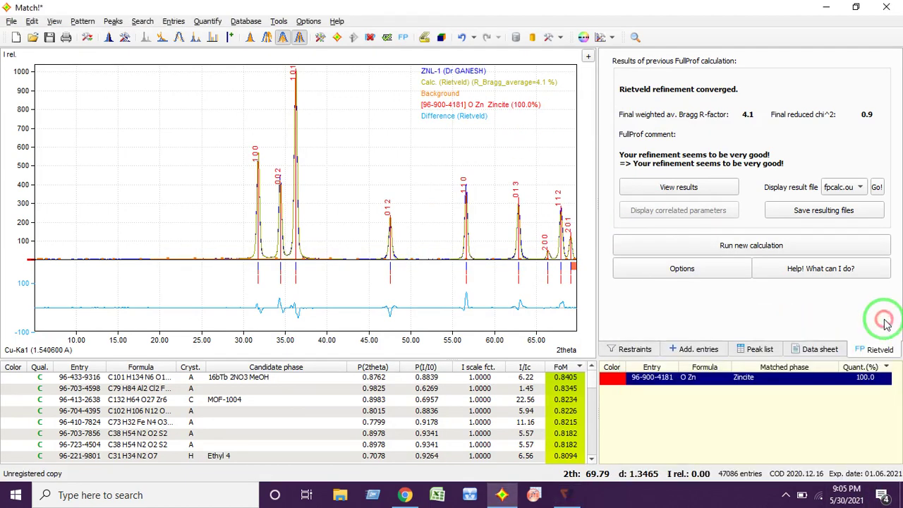
- Examine the Zincite entry's data sheet for its space group, cell parameters, atom coordinates and diffraction lines
left_click(826, 350)
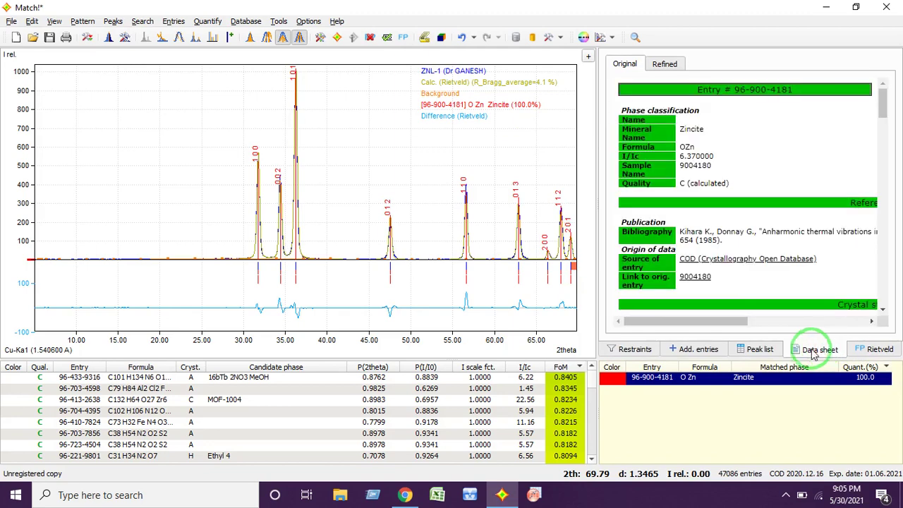
scroll(776, 275, "down", 4)
scroll(778, 274, "down", 3)
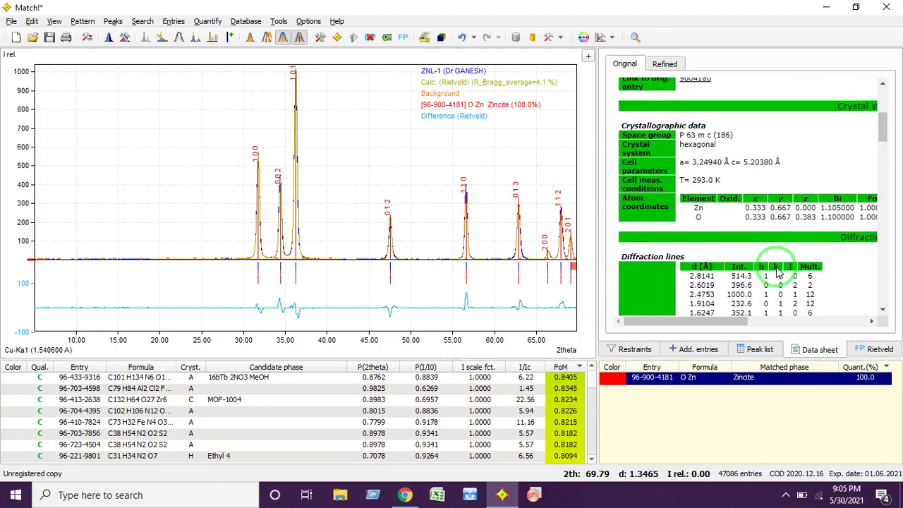
scroll(780, 266, "up", 6)
scroll(741, 244, "down", 4)
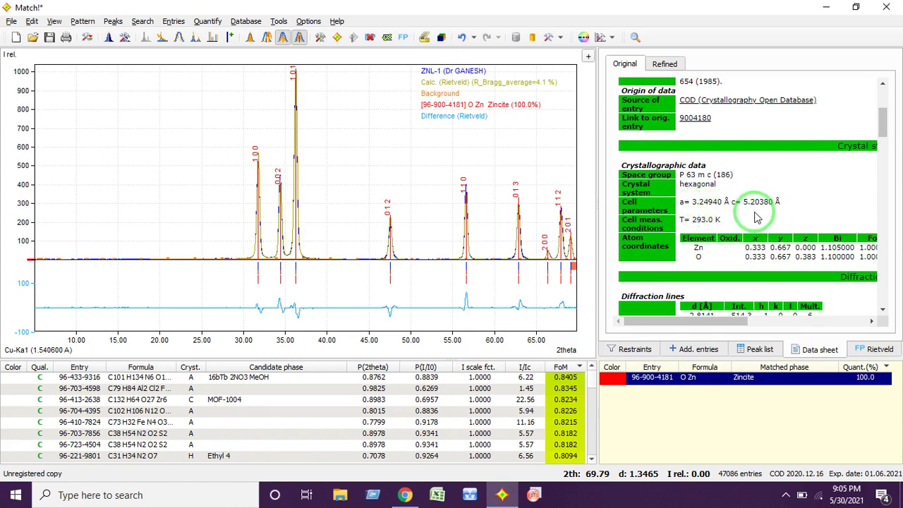
scroll(782, 204, "down", 5)
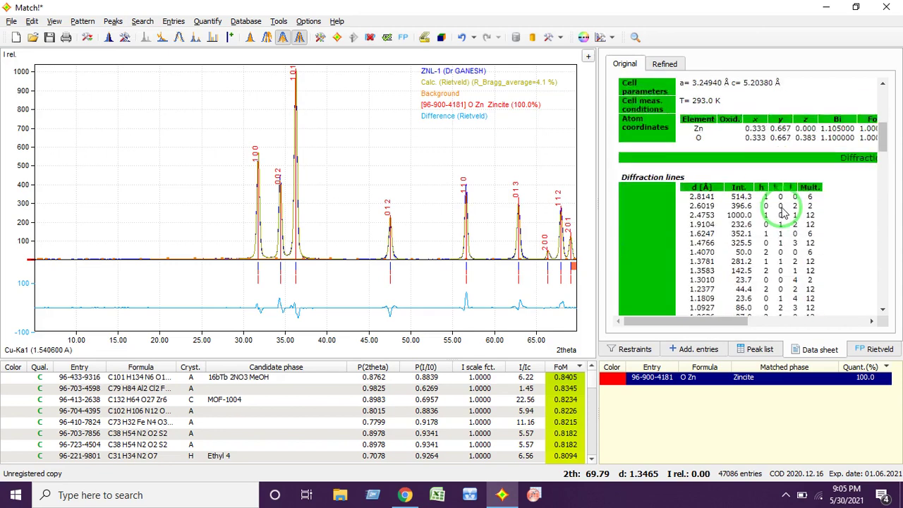
scroll(775, 211, "down", 3)
scroll(763, 215, "up", 3)
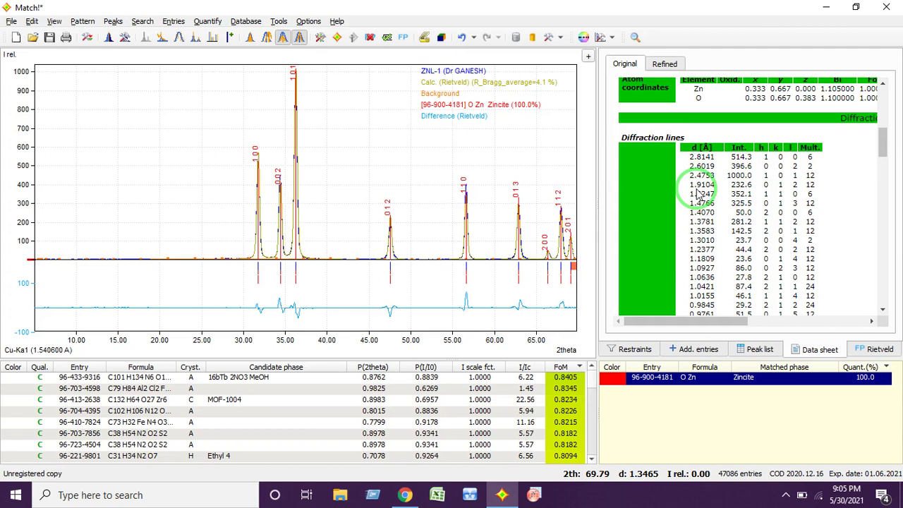
- Look through the program's match list, Rietveld, candidate list and peak list options, keeping the settings as they are
left_click(300, 22)
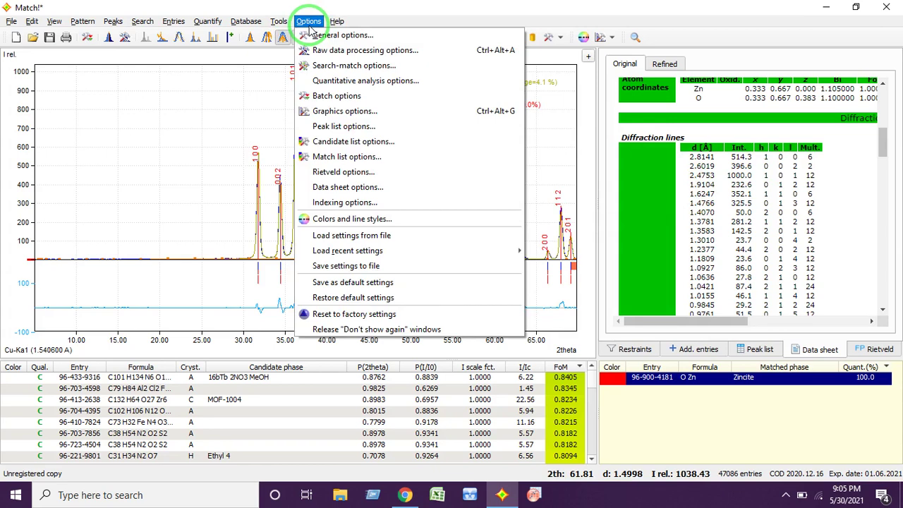
left_click(314, 34)
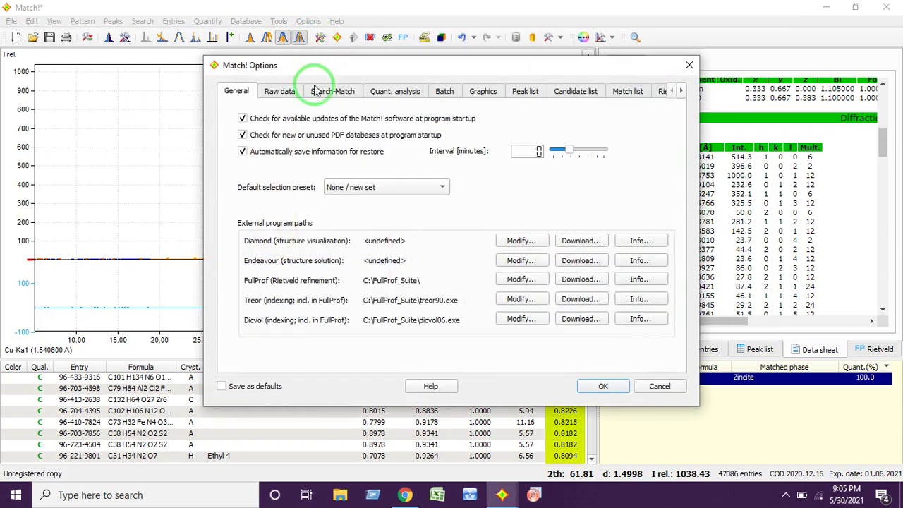
left_click(681, 92)
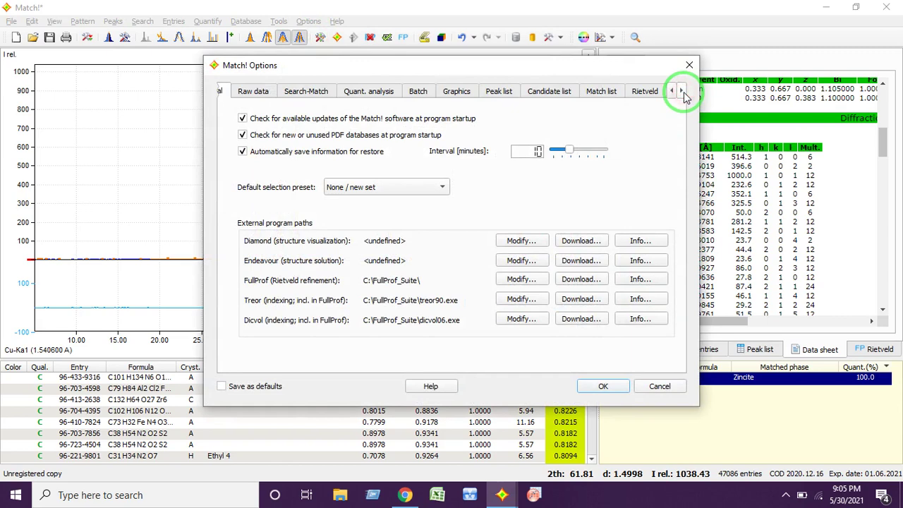
left_click(603, 95)
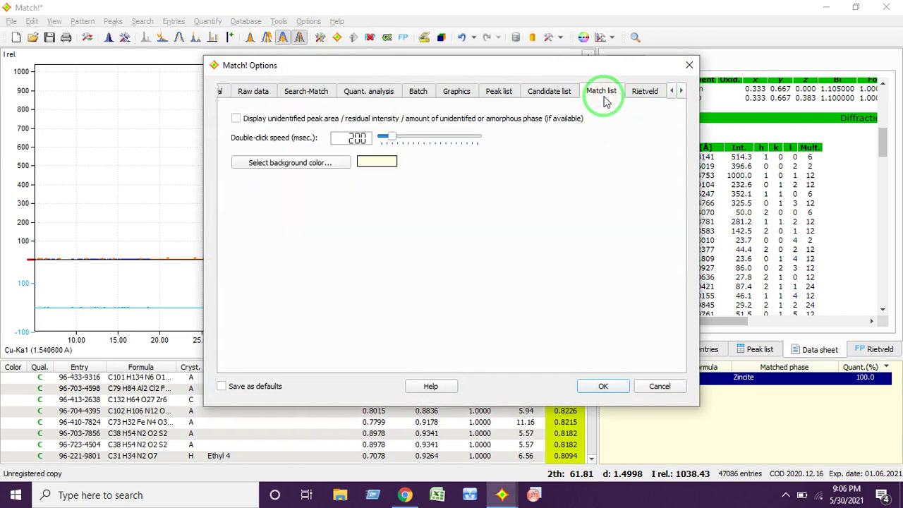
left_click(638, 95)
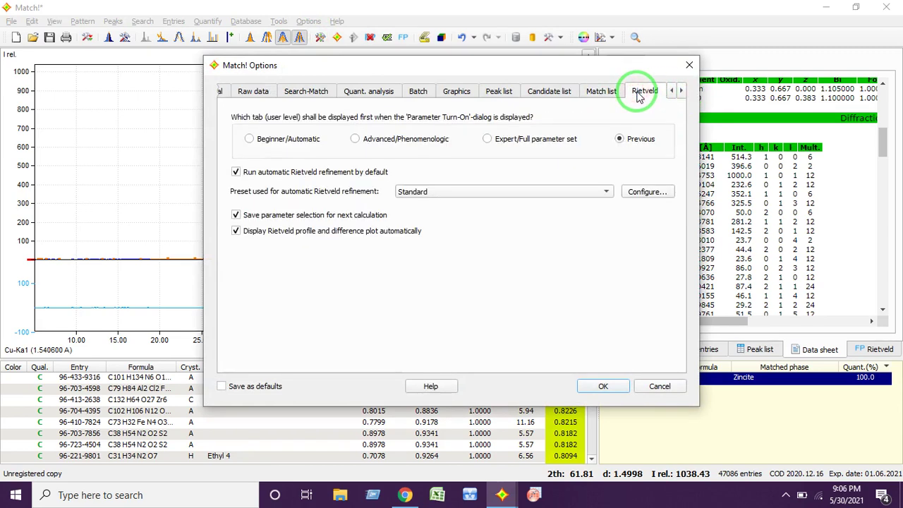
left_click(543, 95)
left_click(497, 98)
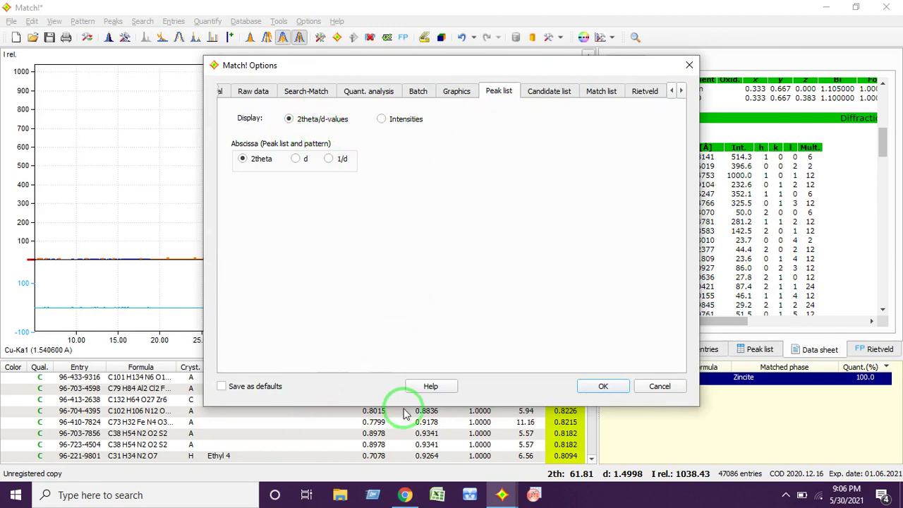
left_click(603, 386)
- Recheck the crystallographic data and the d, intensity and hkl columns of the diffraction lines for the Zincite entry
left_click(729, 261)
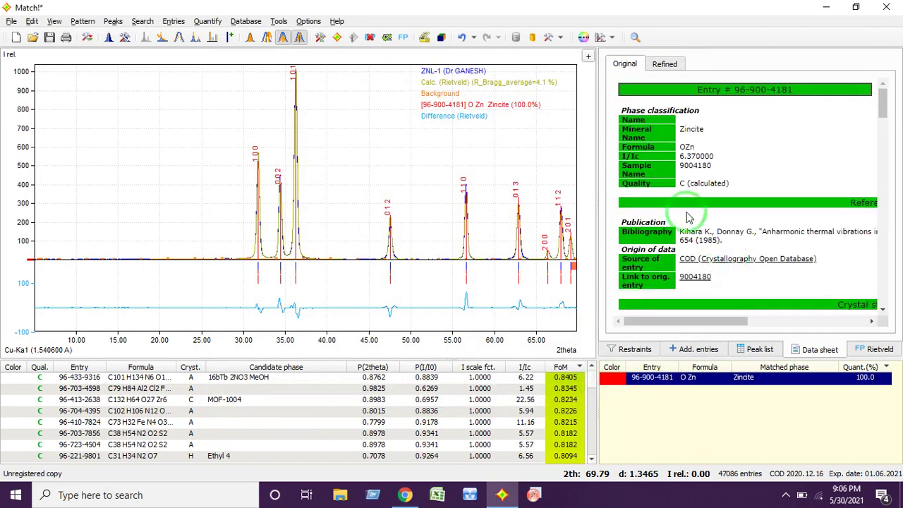
scroll(732, 239, "down", 10)
scroll(730, 217, "up", 6)
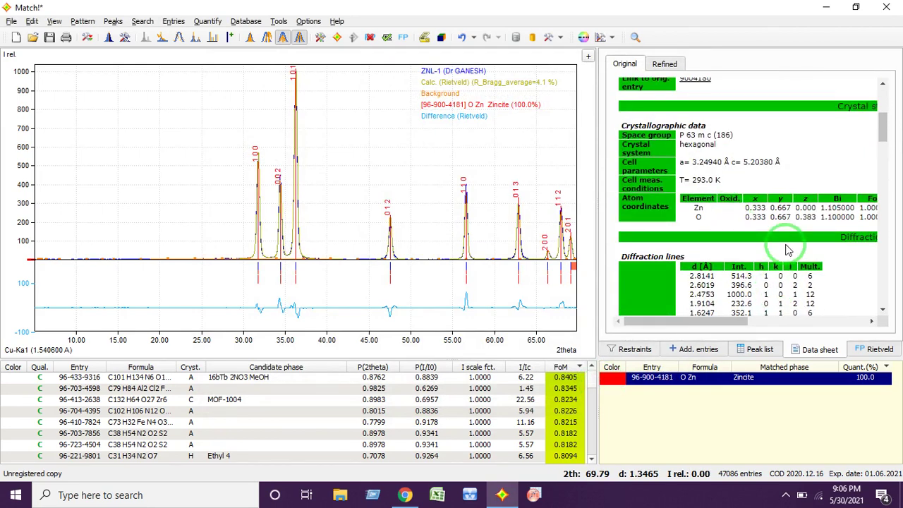
scroll(787, 247, "down", 6)
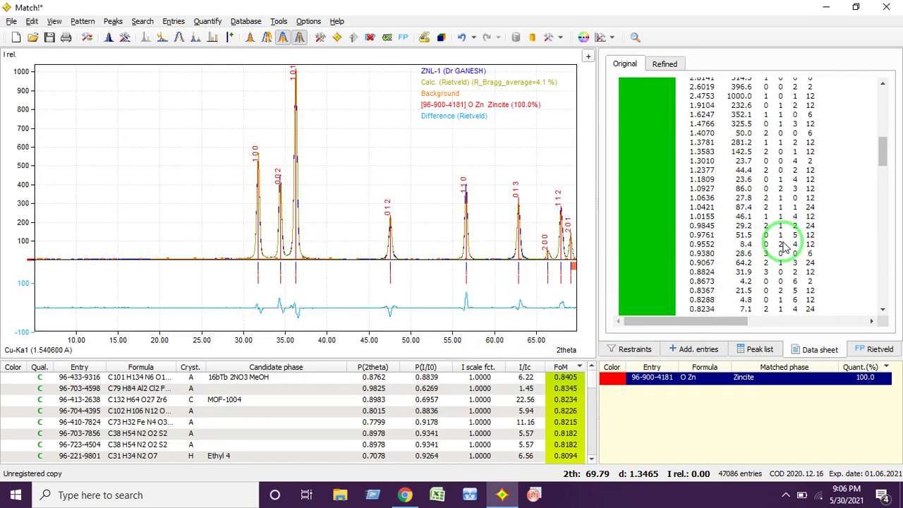
scroll(783, 247, "up", 7)
scroll(784, 251, "down", 3)
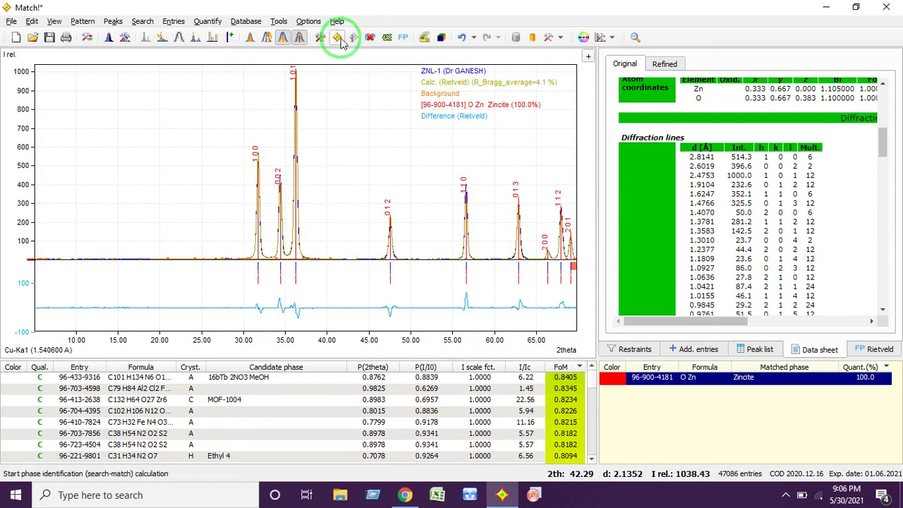
- Check the display and abscissa settings in the peak list options and accept them as they are
left_click(308, 21)
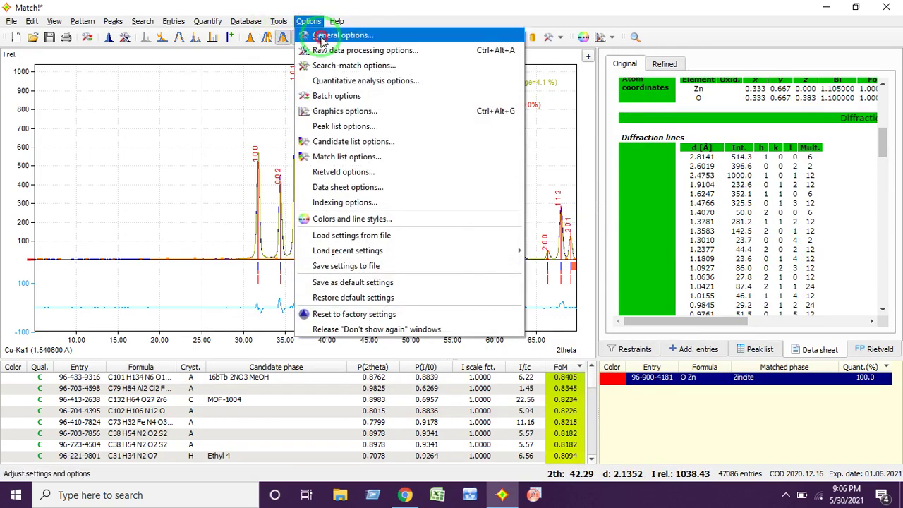
left_click(314, 34)
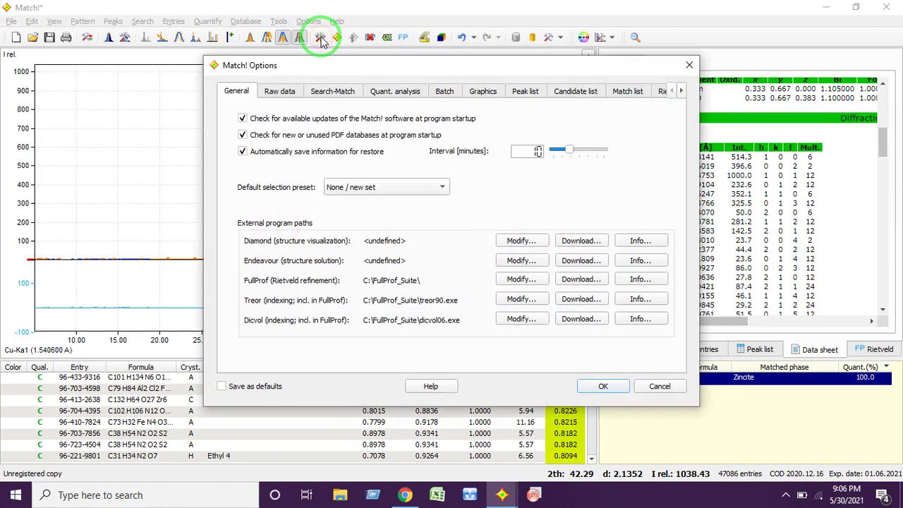
left_click(530, 96)
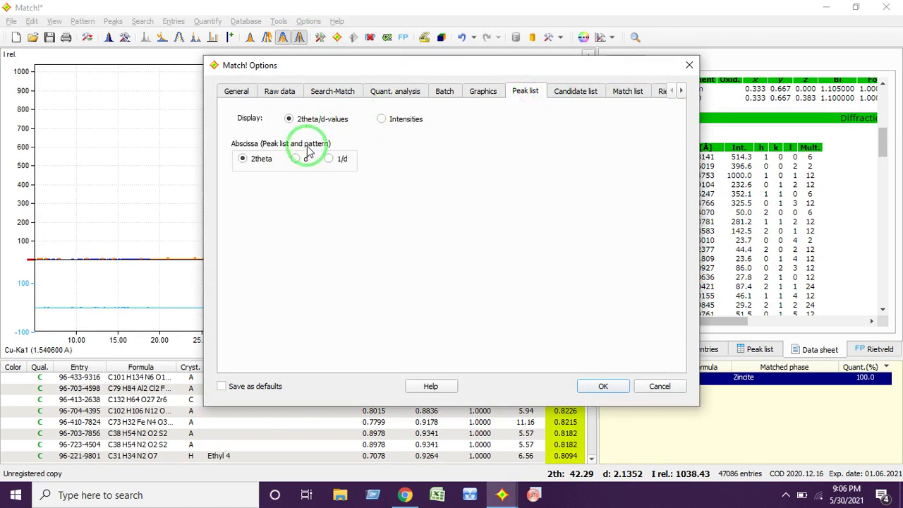
left_click(603, 388)
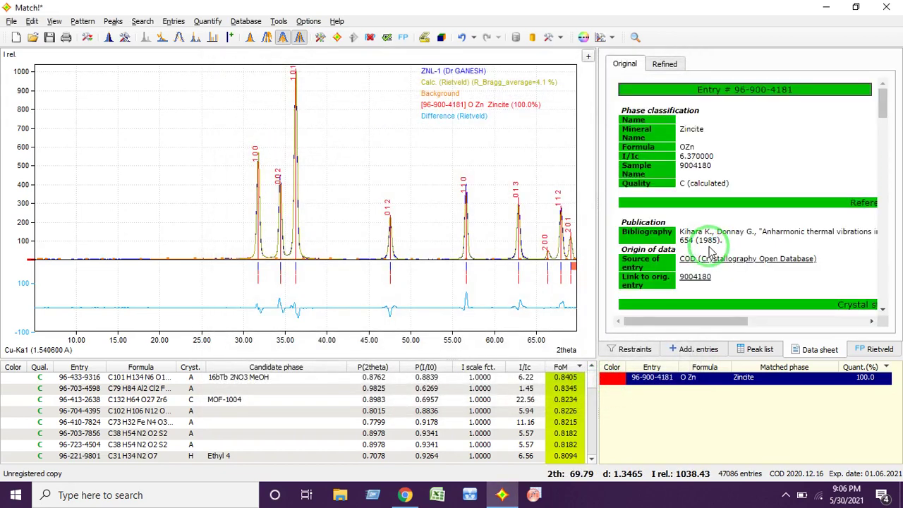
- Read the Zincite data sheet through to its physical properties and remarks, then return to its diffraction lines
scroll(711, 250, "down", 5)
scroll(711, 250, "down", 15)
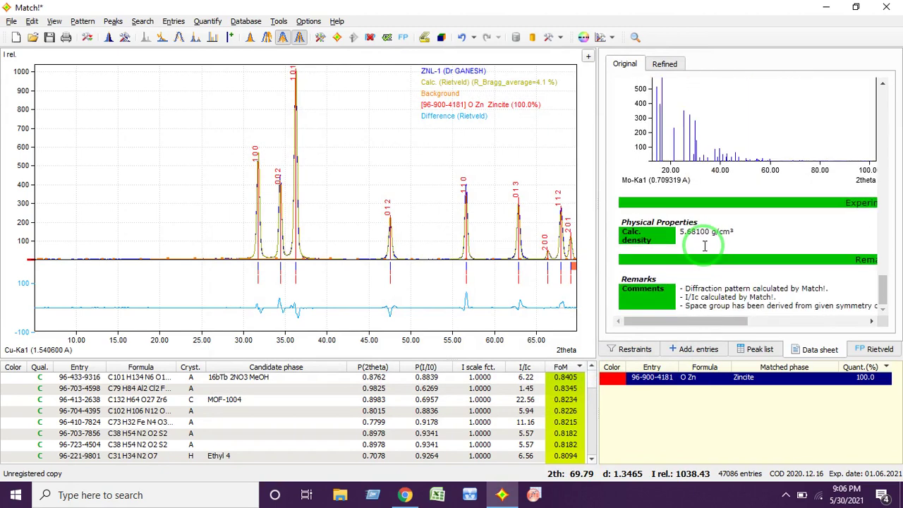
scroll(725, 180, "up", 6)
scroll(725, 182, "up", 4)
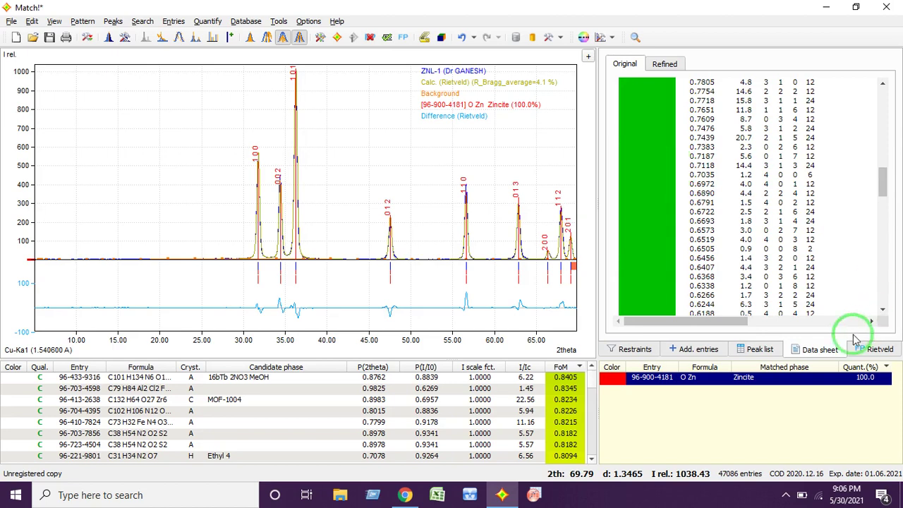
- Compare the data sheet's diffraction lines with the 2theta, peak height and FWHM values in the peak list
left_click(762, 348)
left_click(819, 349)
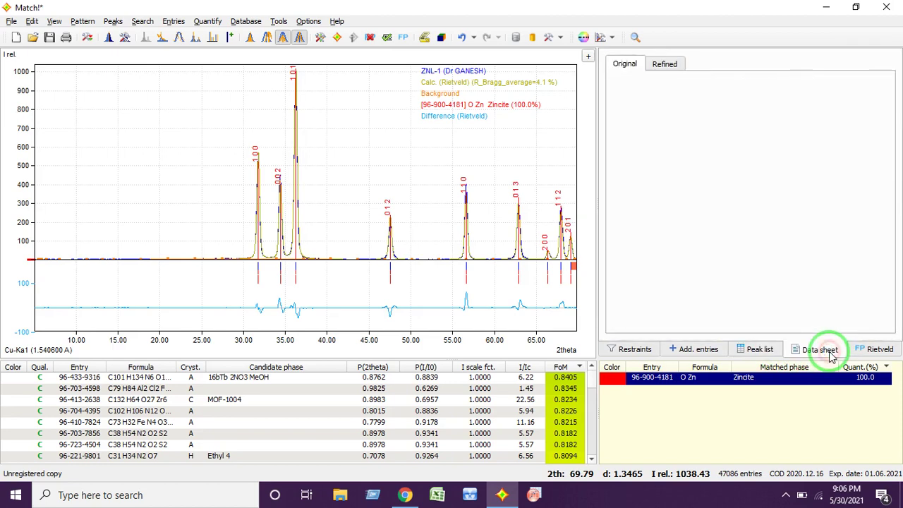
left_click(741, 286)
scroll(728, 275, "down", 5)
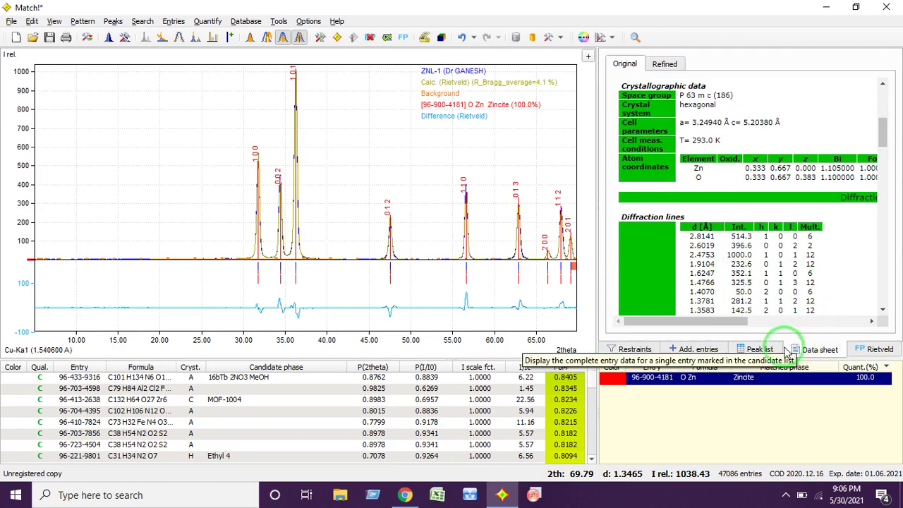
left_click(752, 350)
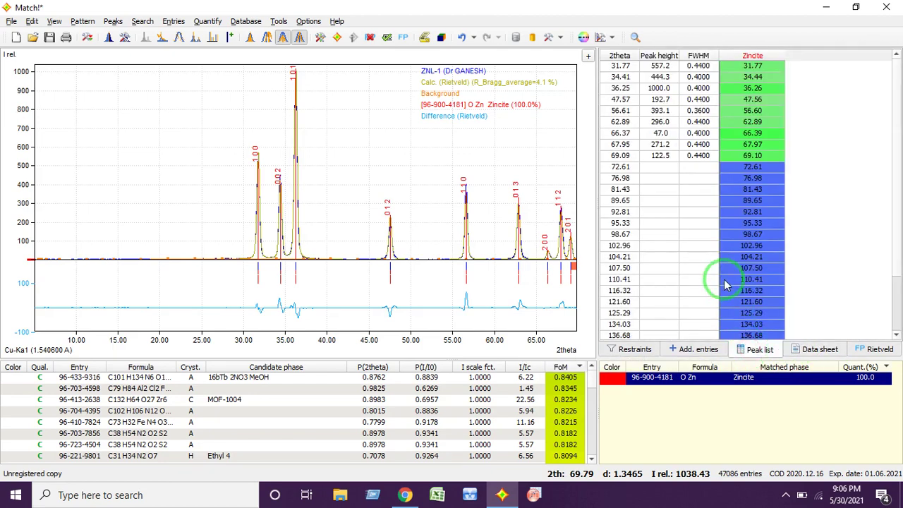
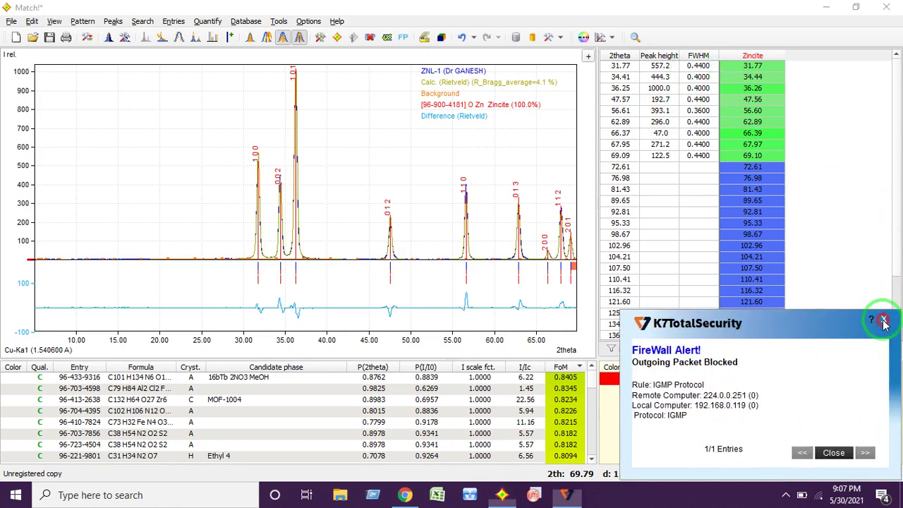
- Dismiss the firewall alert and compare the crystallographic data in the original and refined data sheets of the Zincite entry
left_click(885, 321)
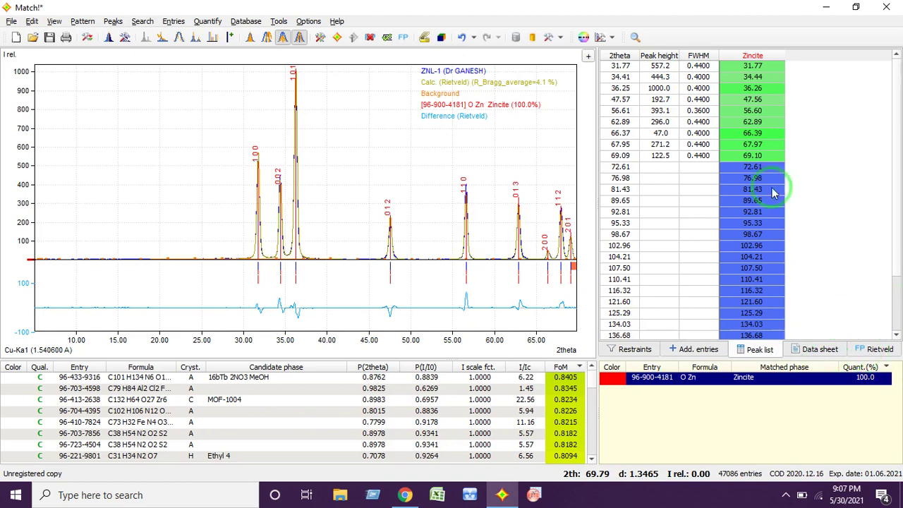
left_click(839, 346)
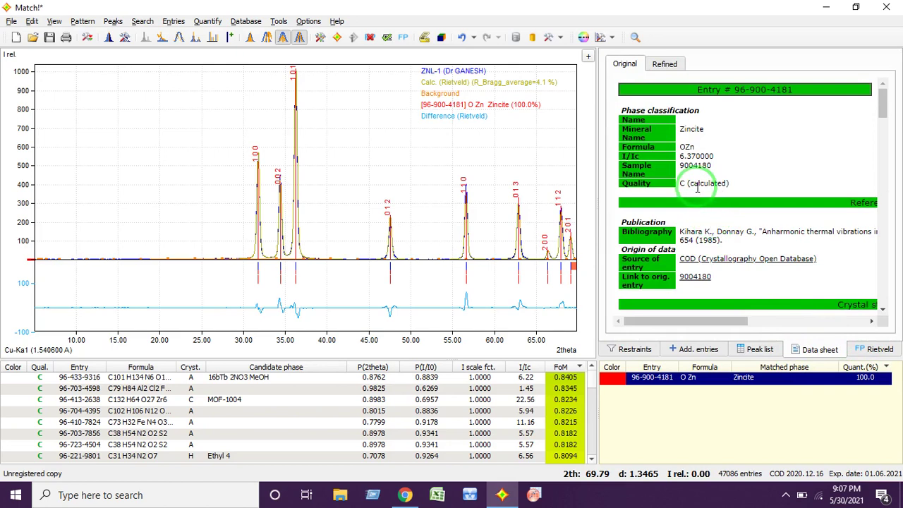
scroll(698, 189, "down", 3)
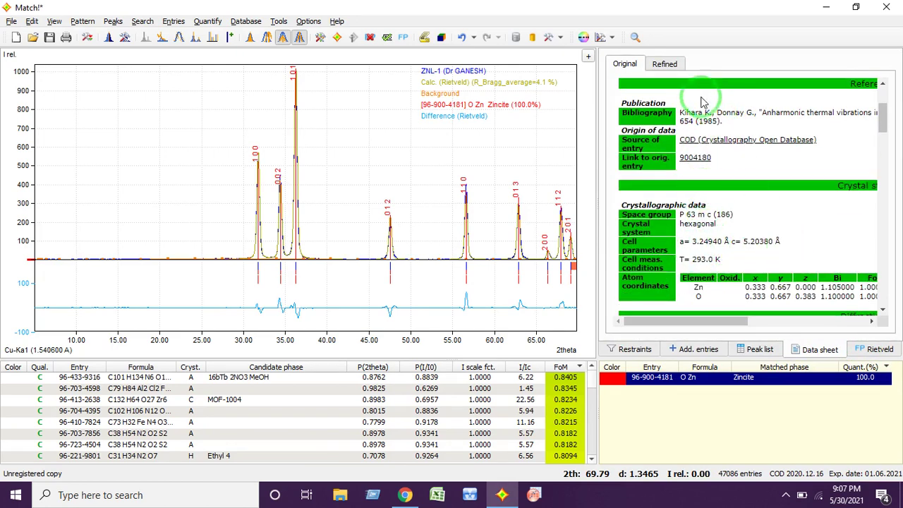
left_click(663, 63)
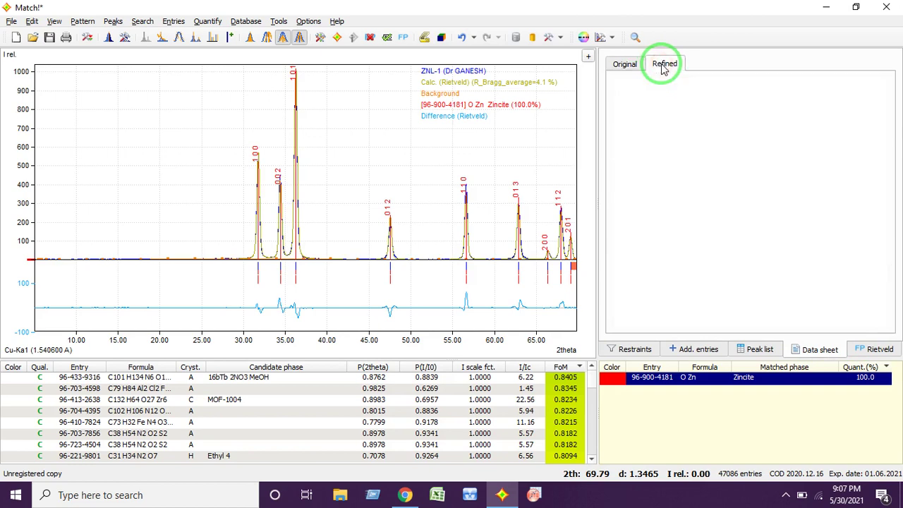
scroll(704, 181, "down", 5)
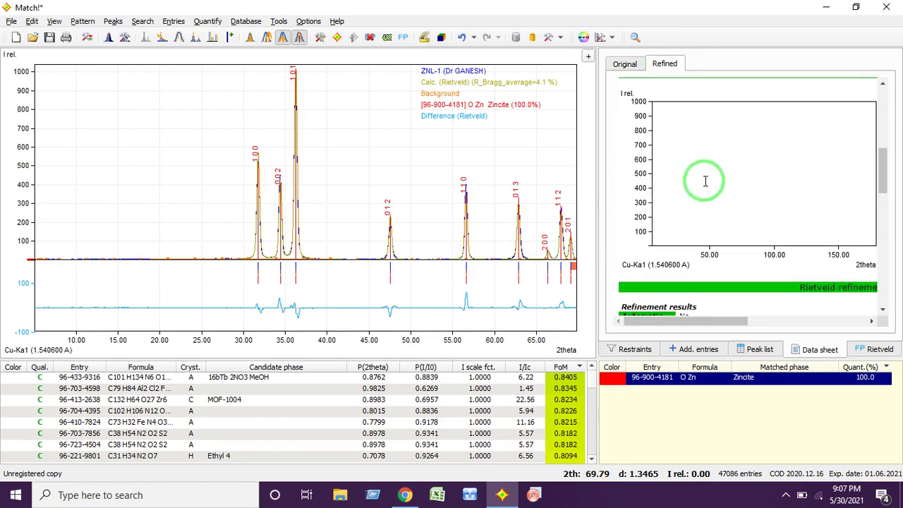
scroll(704, 181, "up", 5)
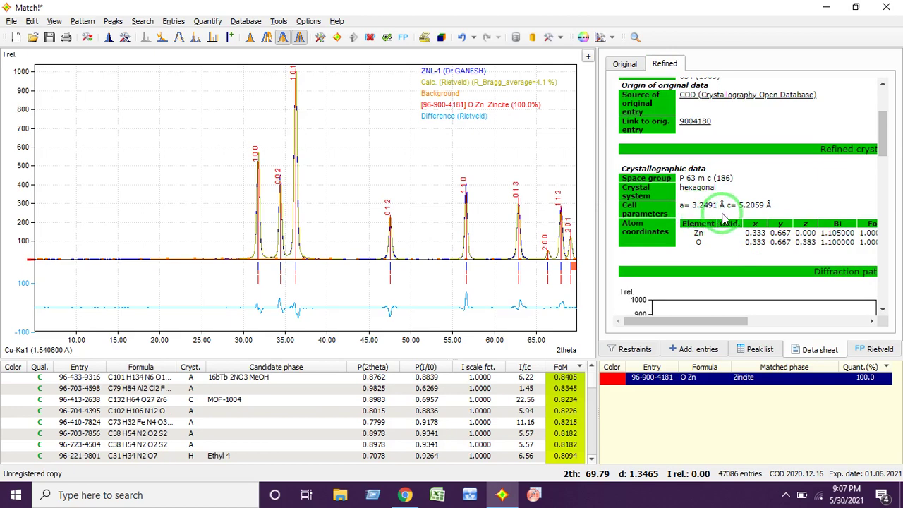
- Check the diffraction lines in Zincite's original data sheet, then recheck the refined sheet's cell parameters and diffraction pattern
left_click(624, 64)
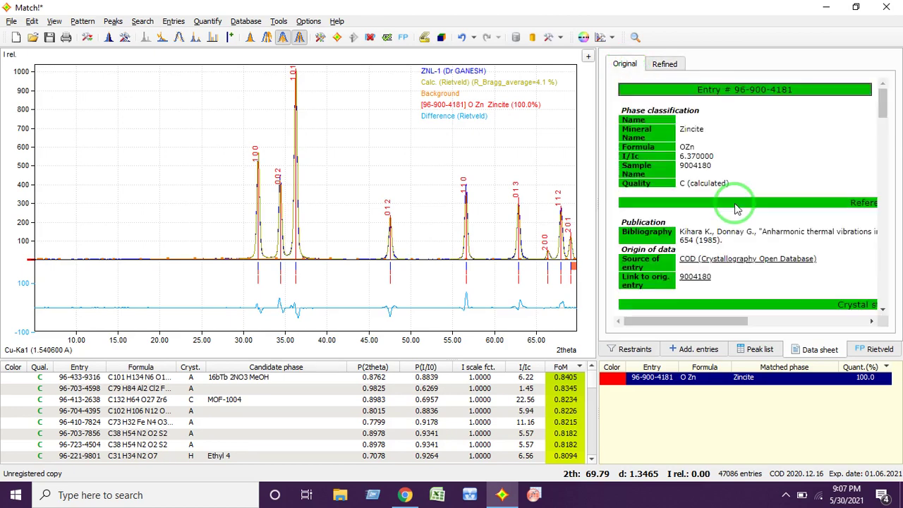
scroll(737, 212, "down", 3)
scroll(740, 232, "down", 3)
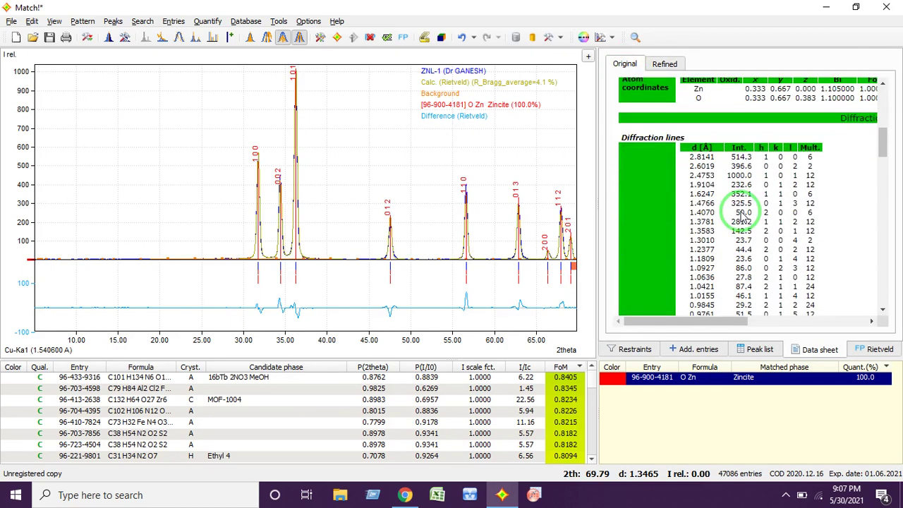
left_click(661, 67)
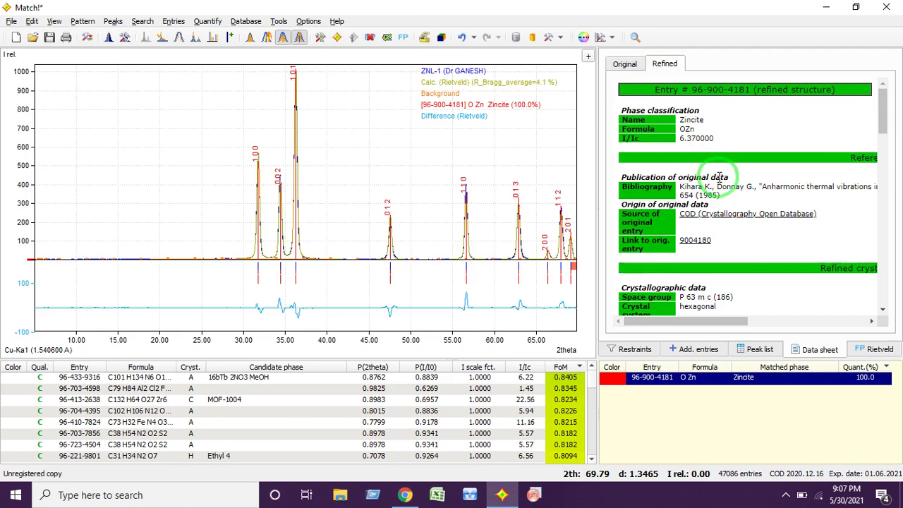
scroll(716, 177, "down", 5)
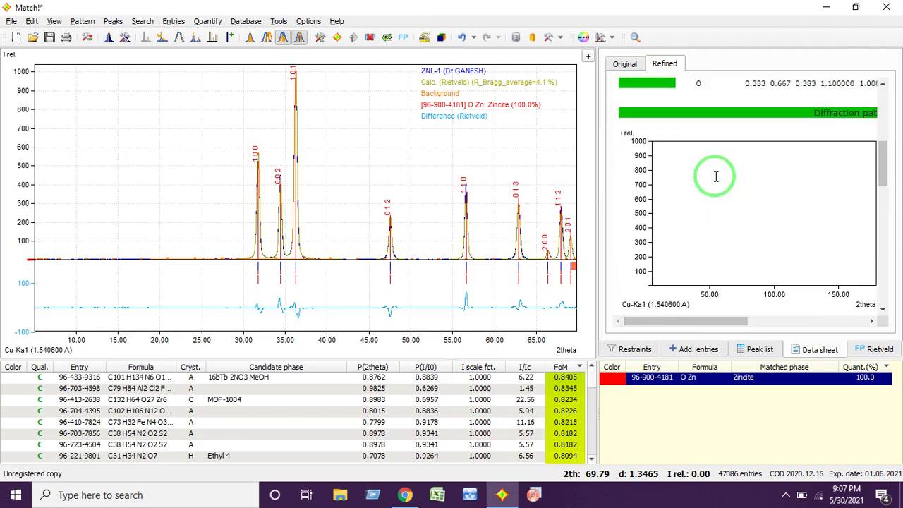
scroll(715, 176, "up", 3)
scroll(715, 177, "down", 2)
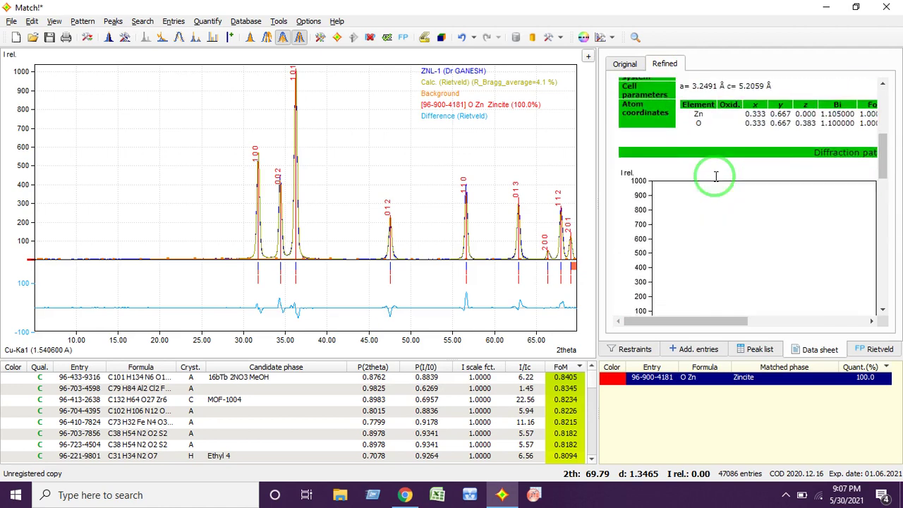
scroll(715, 177, "up", 3)
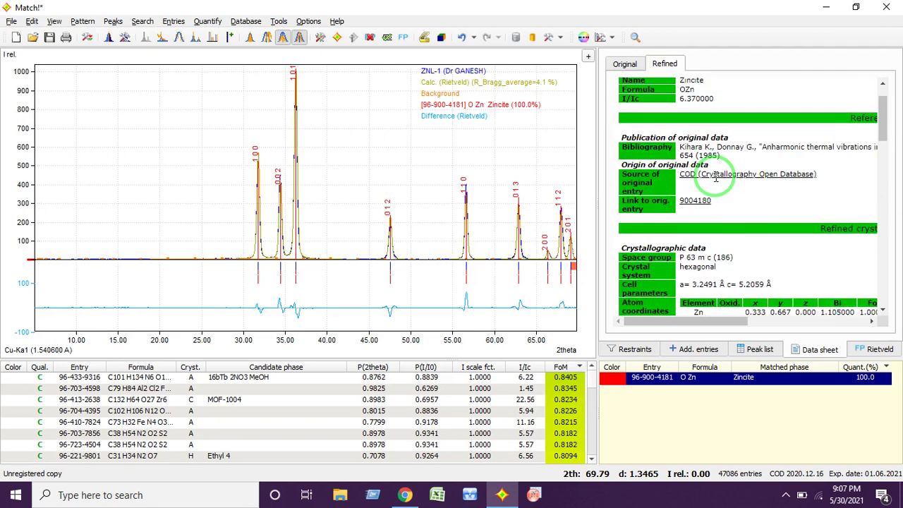
- Save the resulting FullProf files of the Rietveld refinement to the MATCH folder on the Desktop
left_click(873, 352)
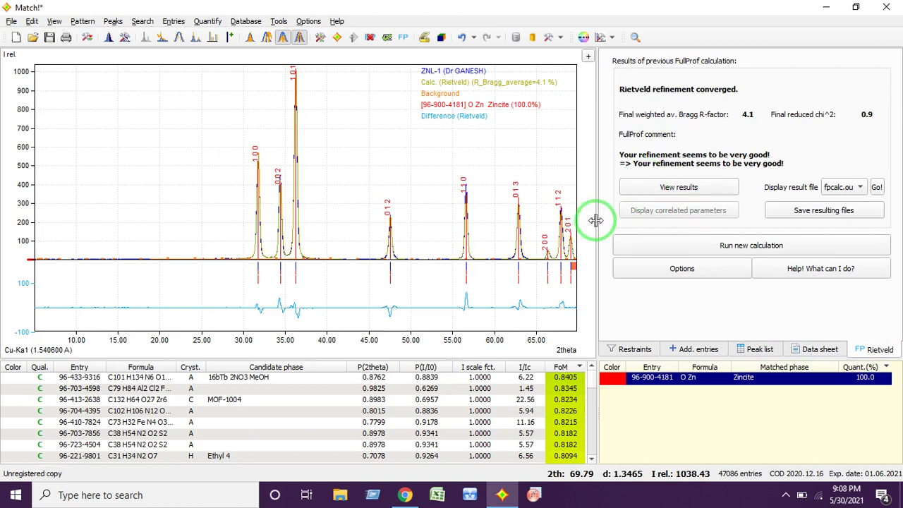
left_click(827, 216)
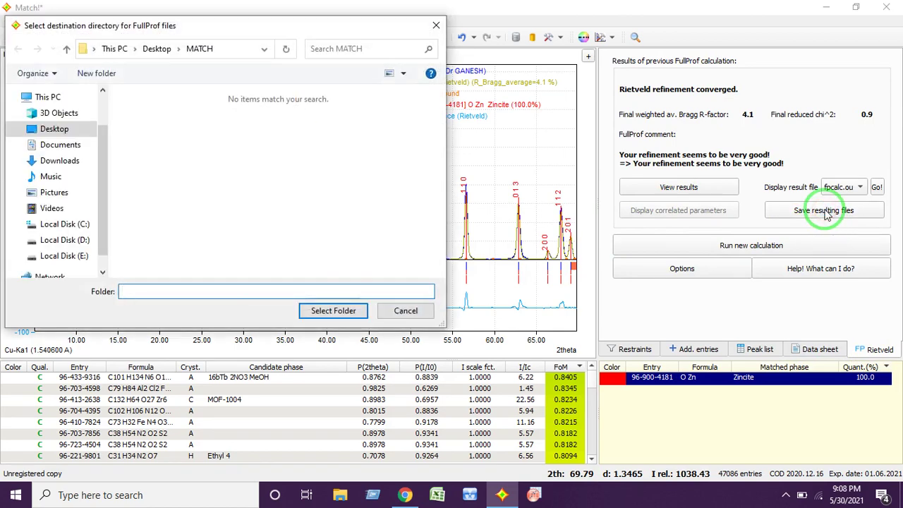
left_click(157, 49)
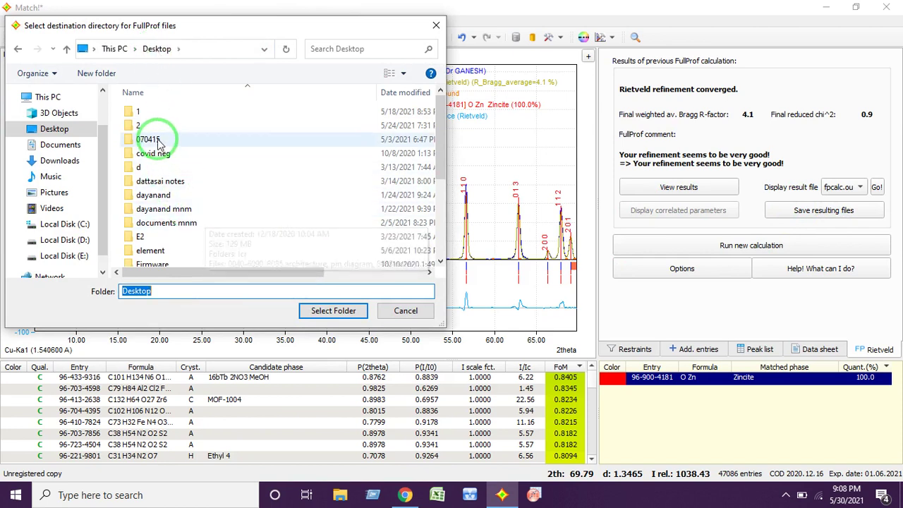
left_click(85, 131)
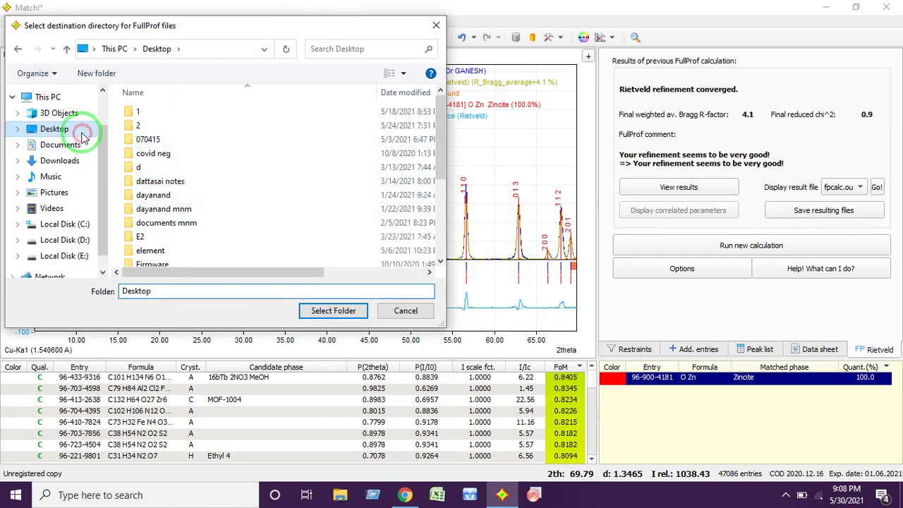
left_click(175, 287)
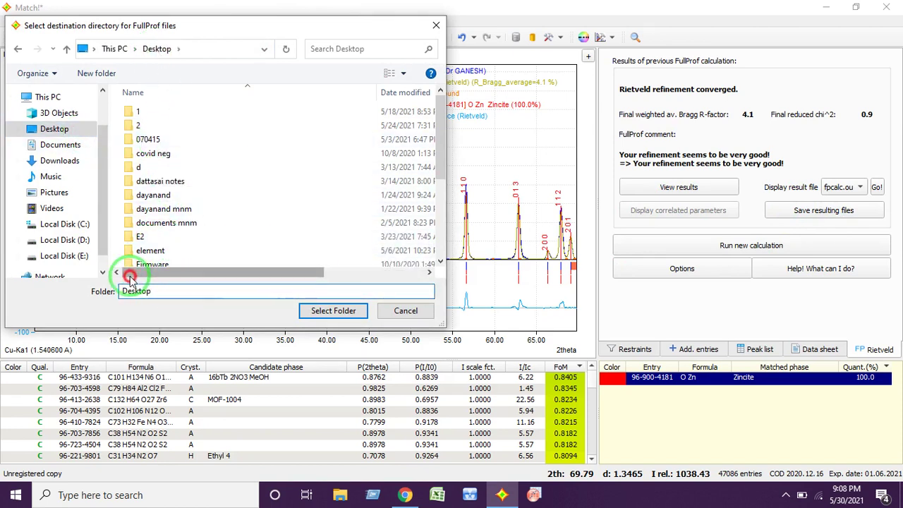
left_click_drag(177, 294, 108, 284)
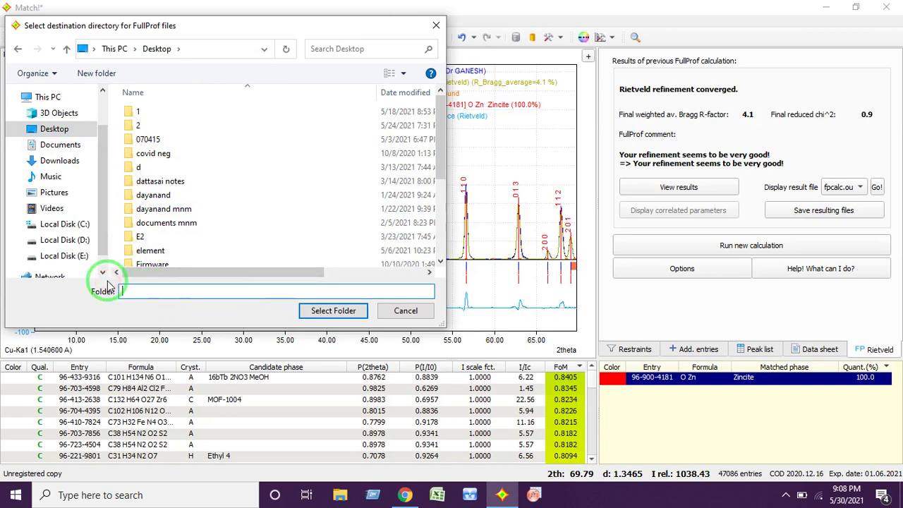
type("M")
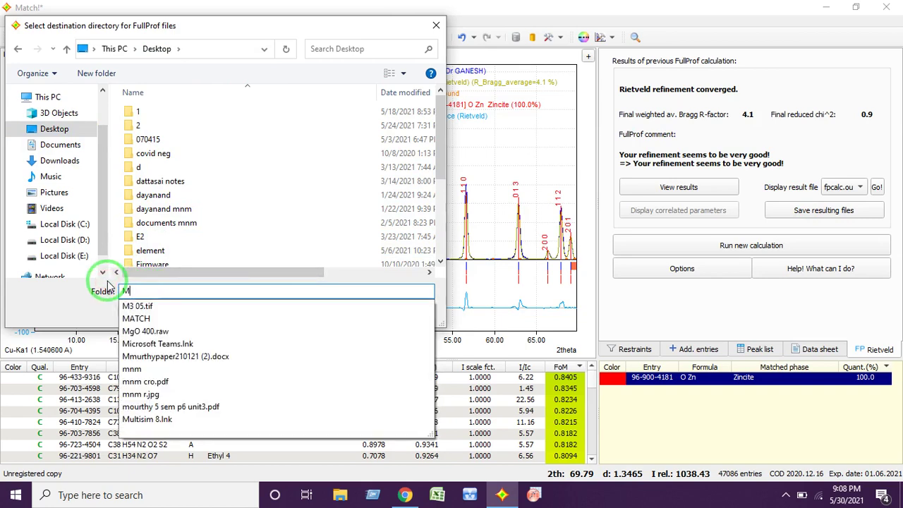
left_click(209, 322)
left_click(246, 222)
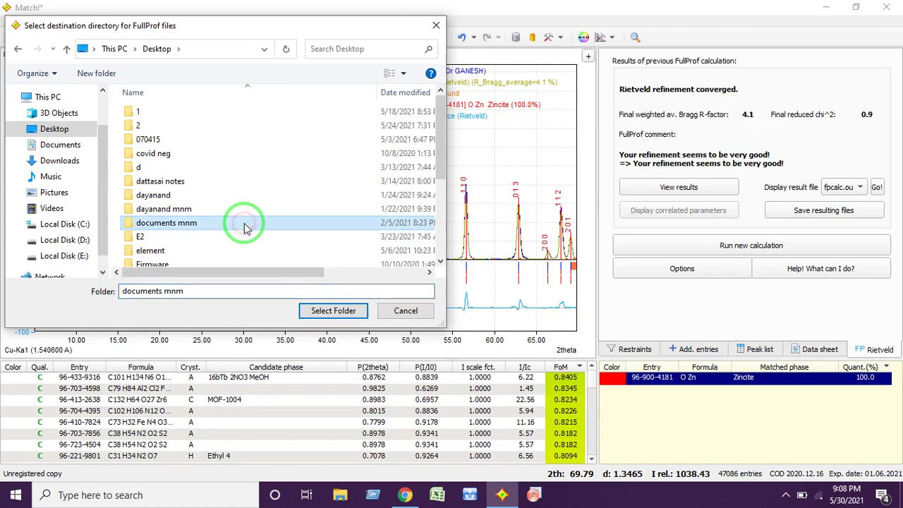
scroll(246, 228, "down", 1)
left_click(171, 258)
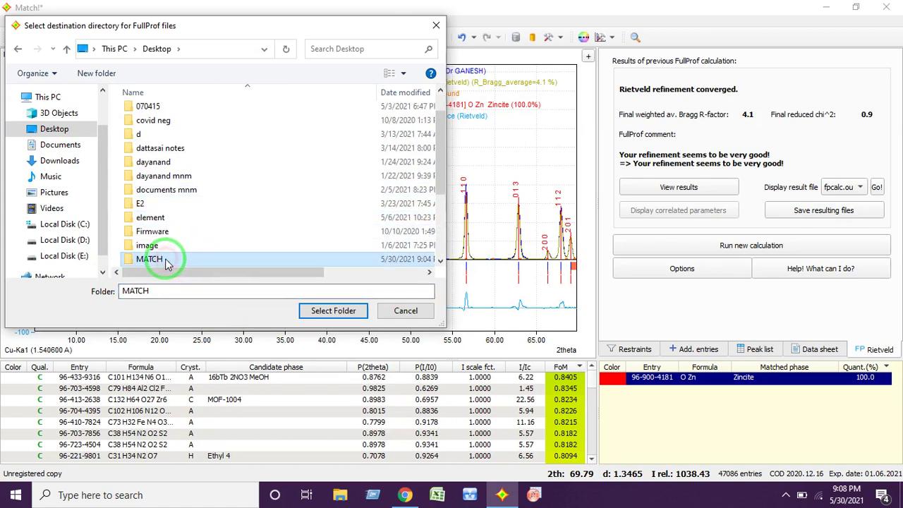
left_click(316, 323)
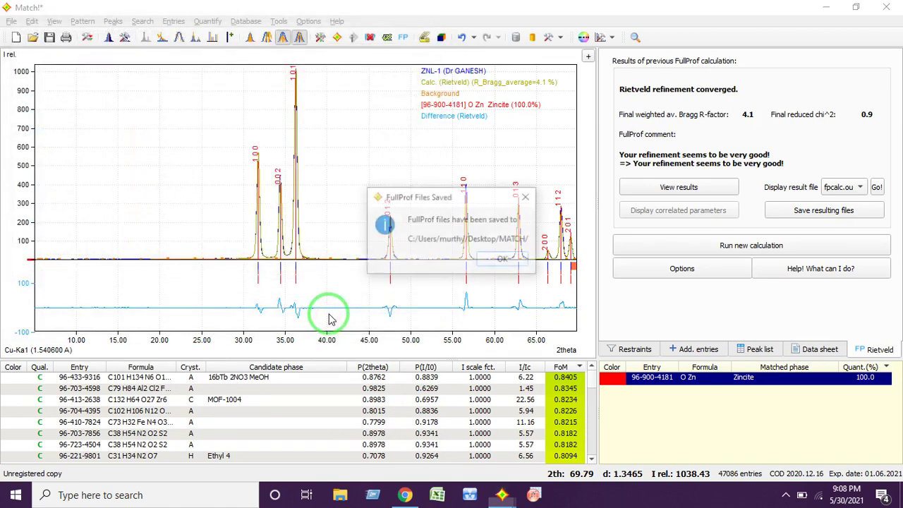
left_click(504, 260)
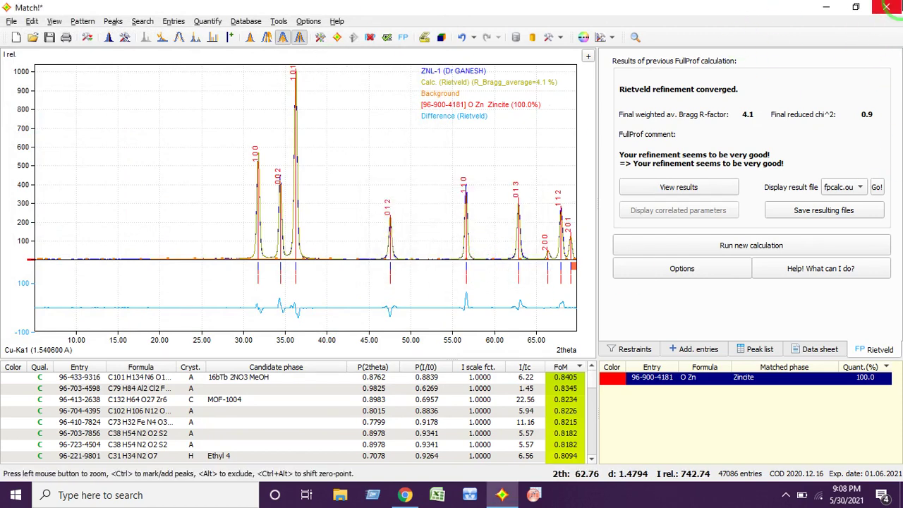
- Close Match! discarding the document changes, and open the MATCH folder from the desktop in a maximized window
left_click(892, 6)
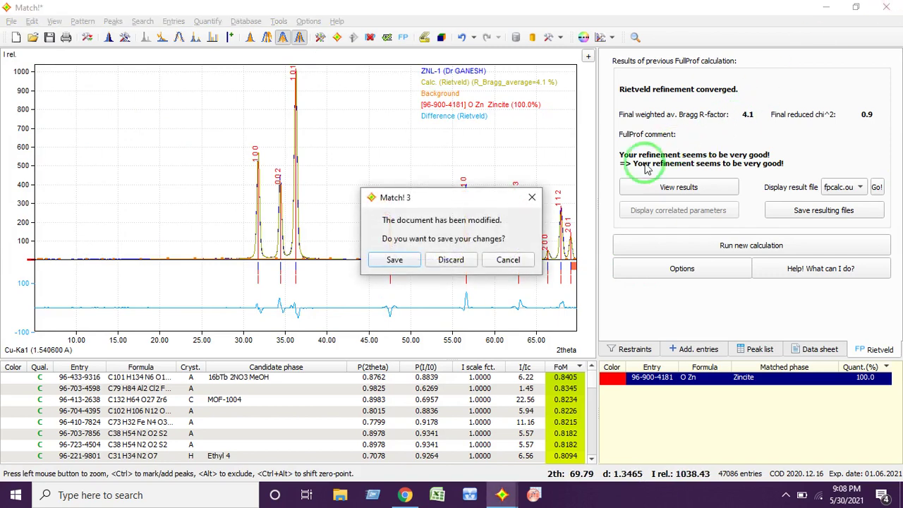
left_click(471, 261)
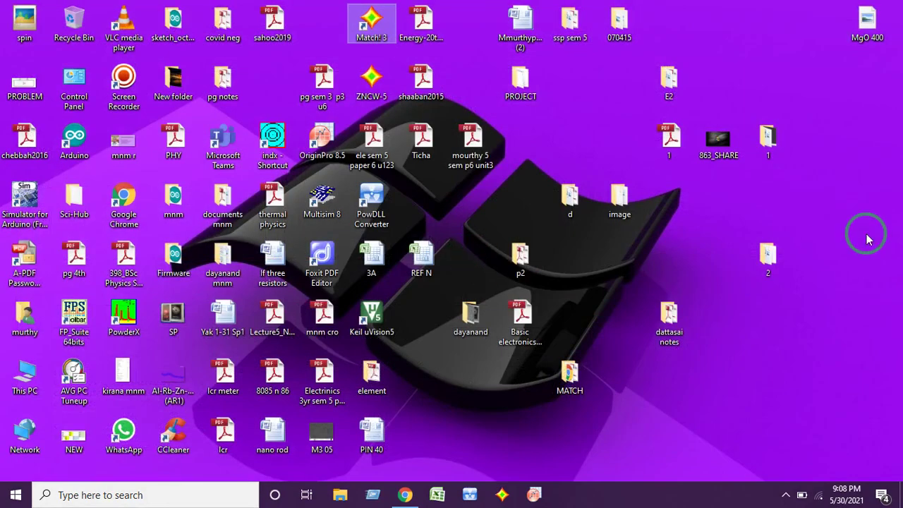
double_click(585, 384)
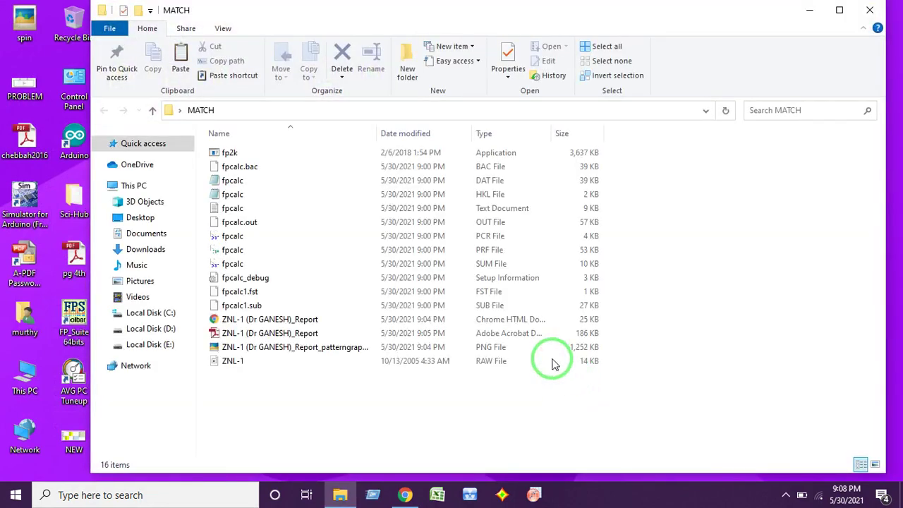
left_click(839, 10)
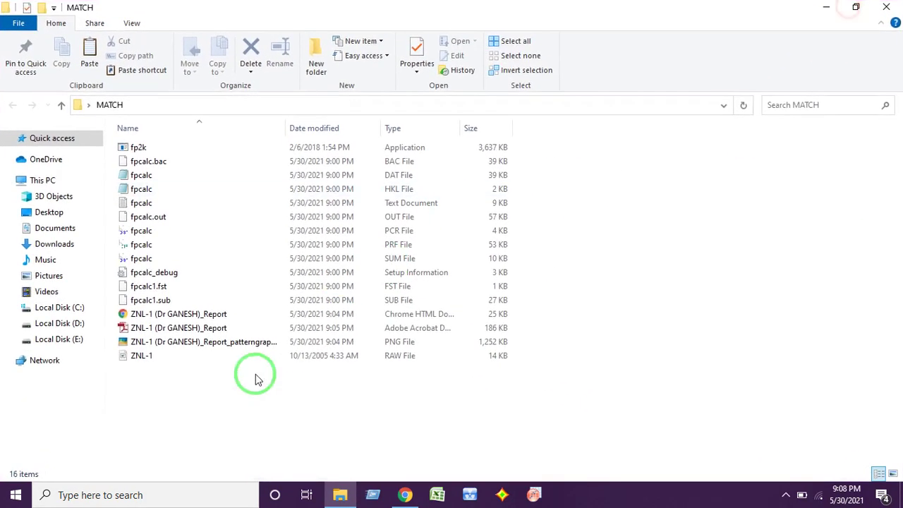
- Open the ZNL-1 PDF report, review its peak list and Rietveld parameters, highlight the refined cell values and close the report
left_click(130, 337)
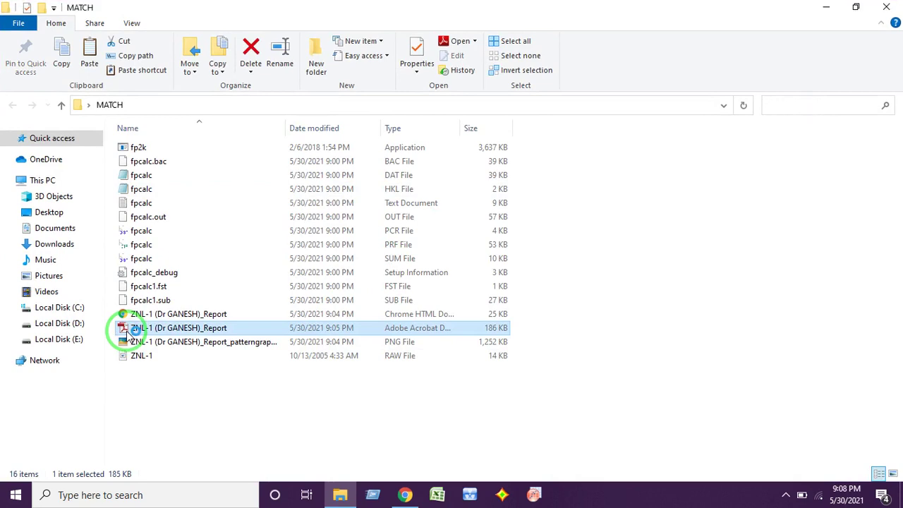
double_click(129, 336)
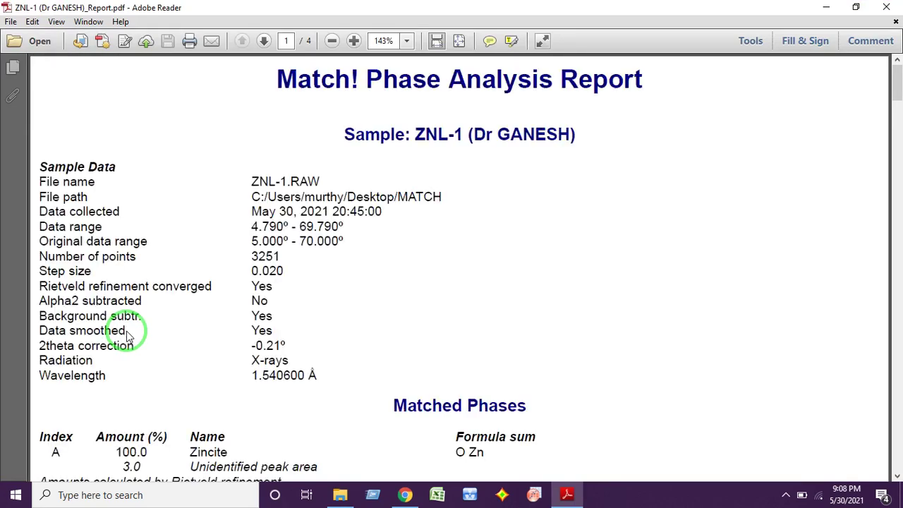
scroll(433, 322, "down", 10)
scroll(426, 328, "down", 15)
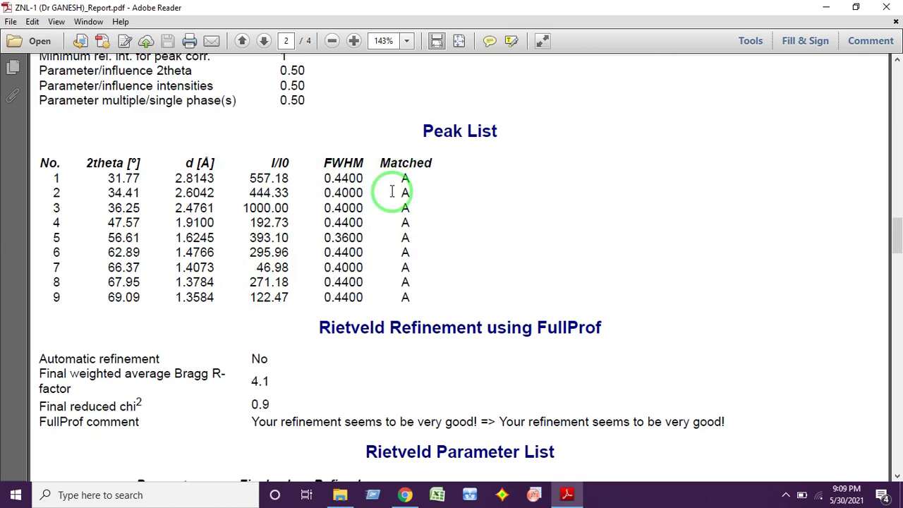
scroll(392, 192, "down", 3)
scroll(331, 193, "down", 1)
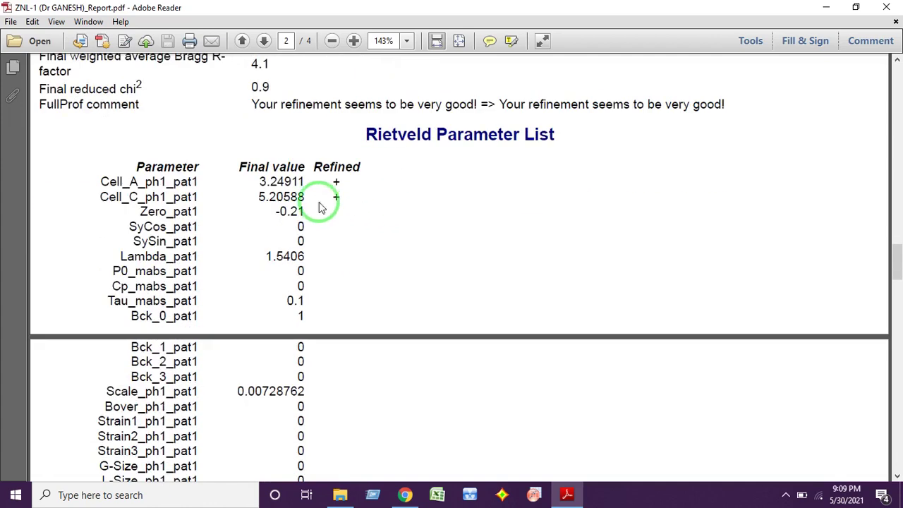
left_click_drag(309, 184, 270, 189)
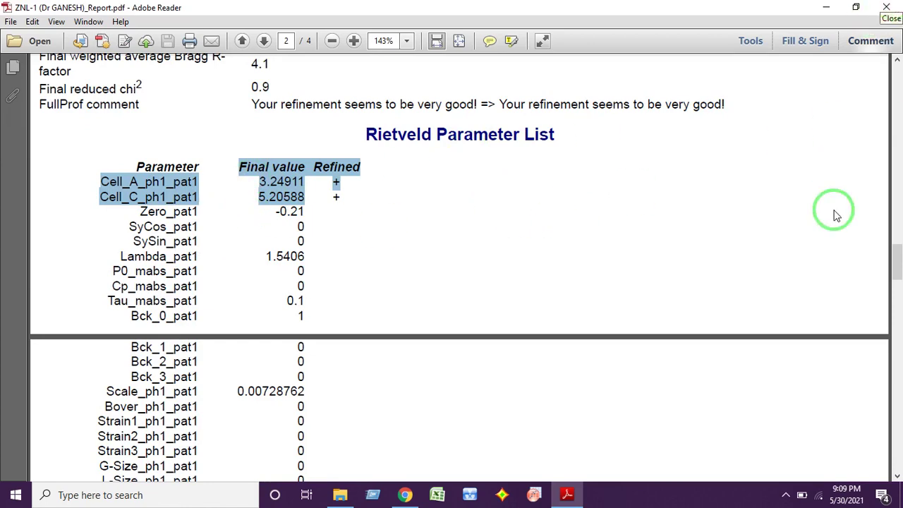
left_click(886, 7)
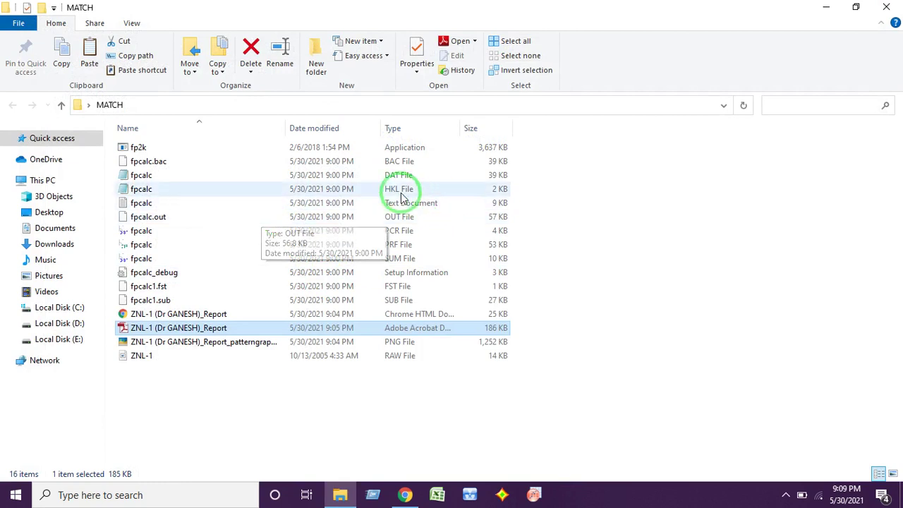
- Open the fpcalc HKL file in a maximized window and highlight the Miller index columns of the Zincite reflections
left_click(388, 189)
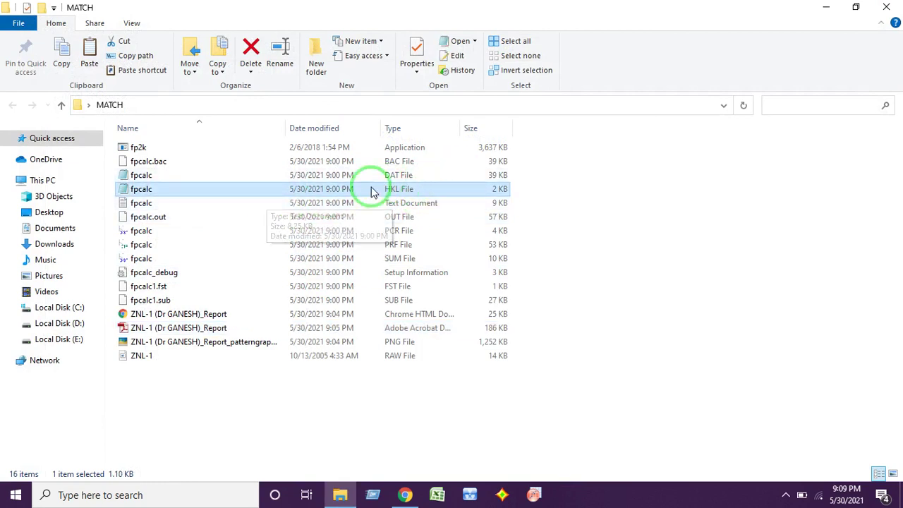
double_click(234, 189)
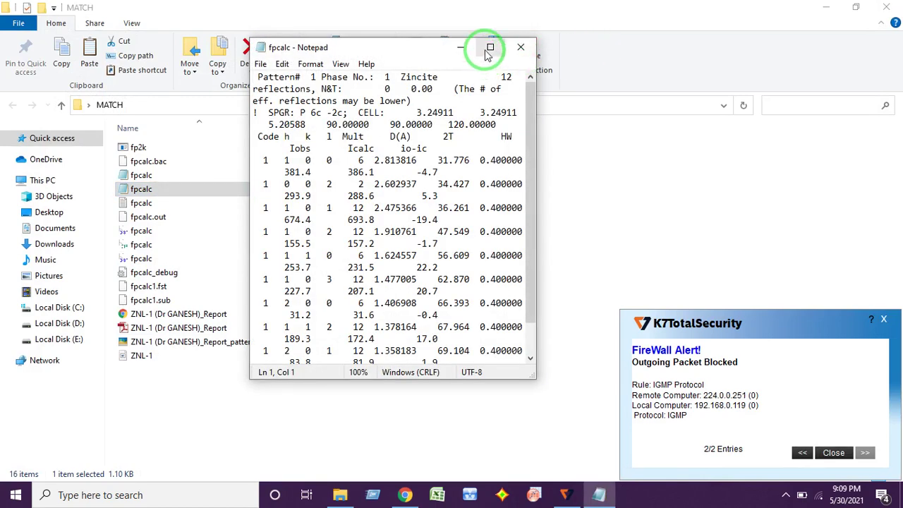
left_click(490, 46)
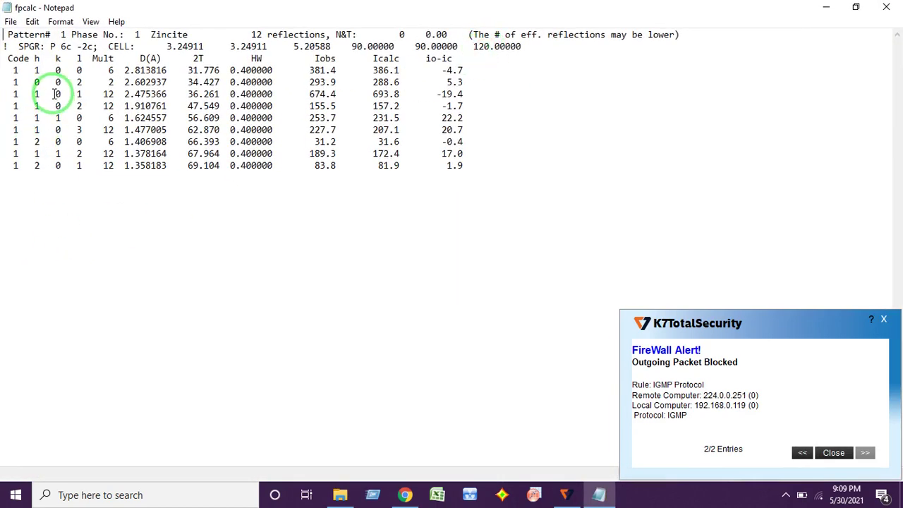
left_click(43, 63)
left_click_drag(42, 63, 53, 147)
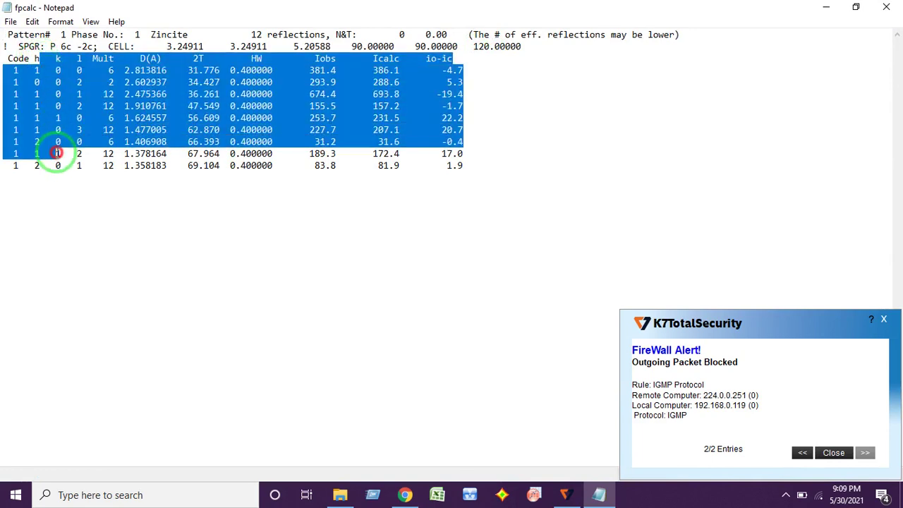
left_click(77, 165)
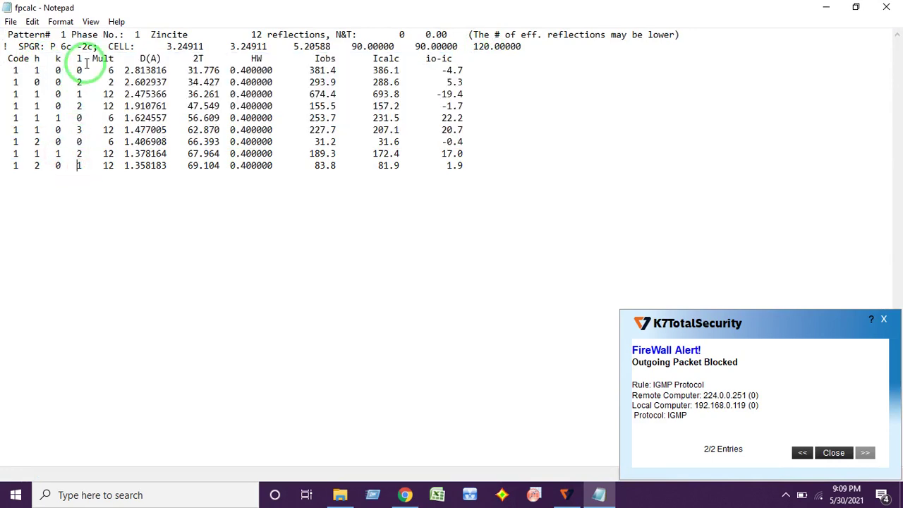
- Review the d-spacing and half-width columns of the HKL file, highlight the three cell lengths and close the file
left_click(136, 69)
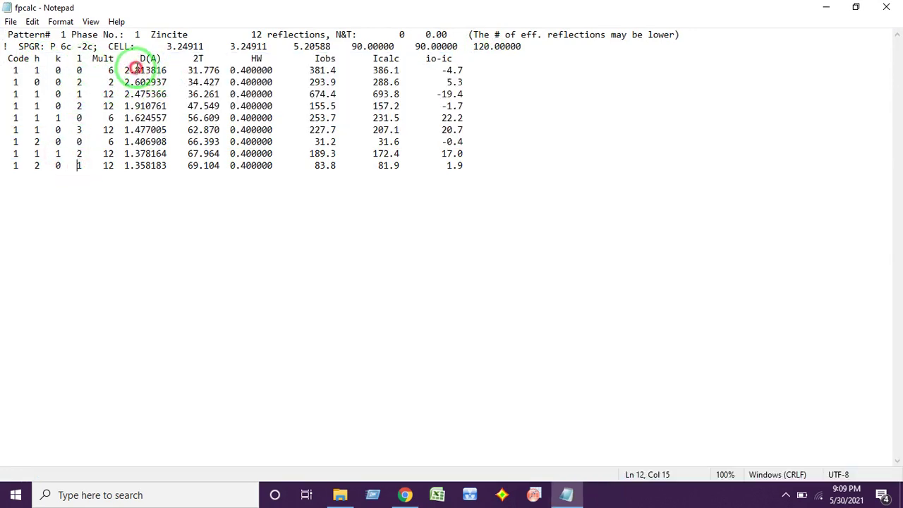
left_click_drag(136, 68, 151, 127)
left_click(163, 141)
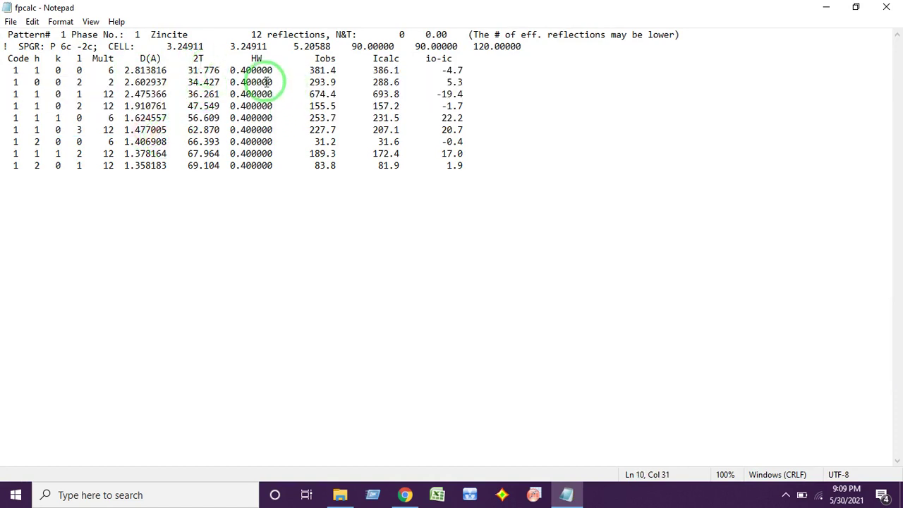
left_click_drag(228, 70, 252, 159)
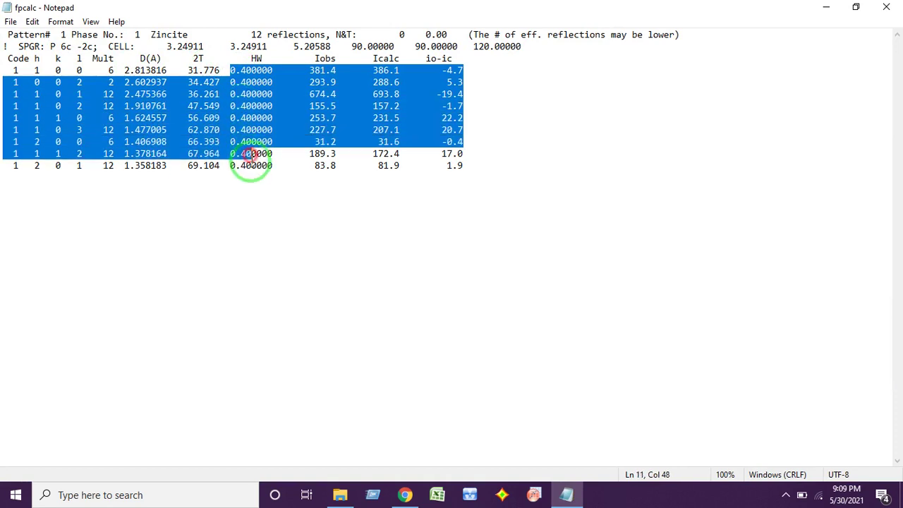
left_click(284, 172)
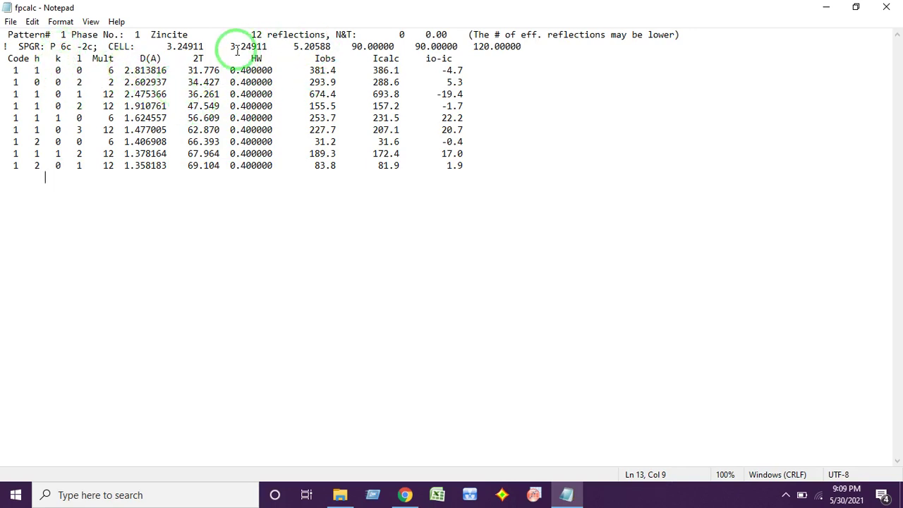
left_click_drag(167, 47, 341, 44)
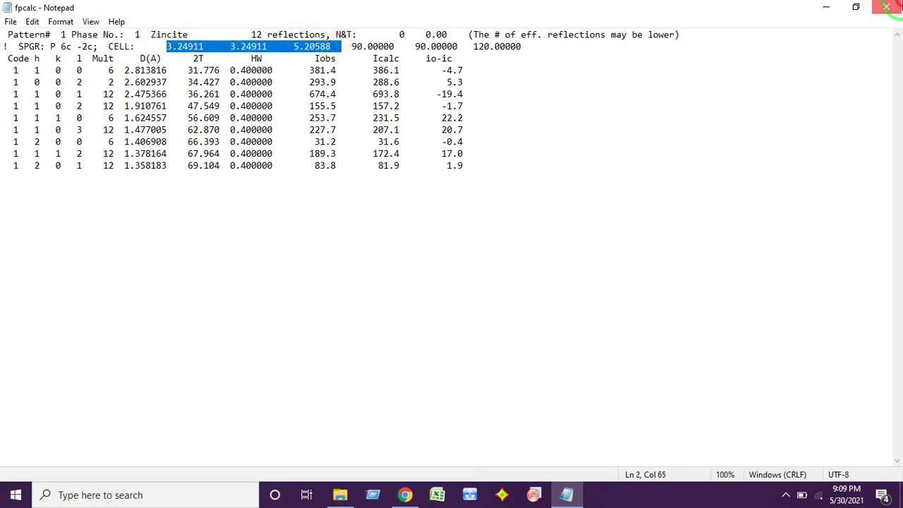
left_click(886, 7)
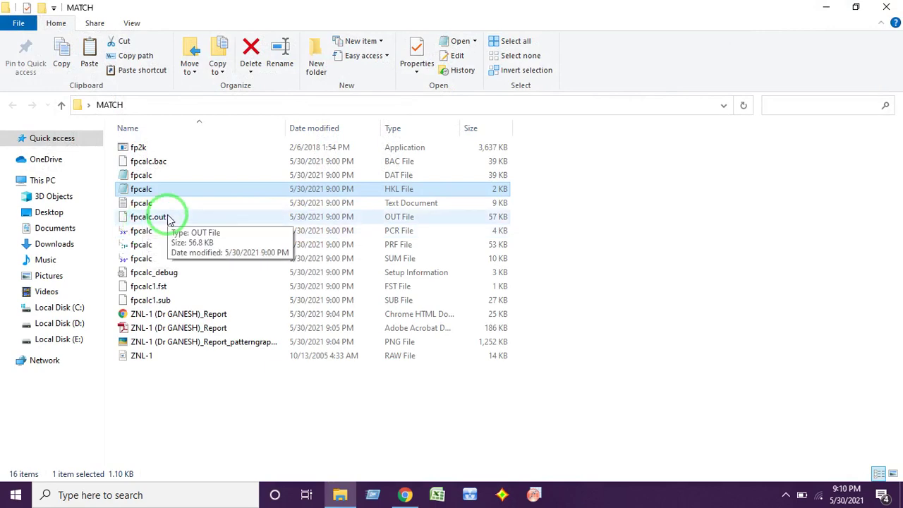
- Open the fpcalc text document maximized, highlight the Chi2 and Bragg R-factor of the converged final cycle, and close the file
double_click(232, 206)
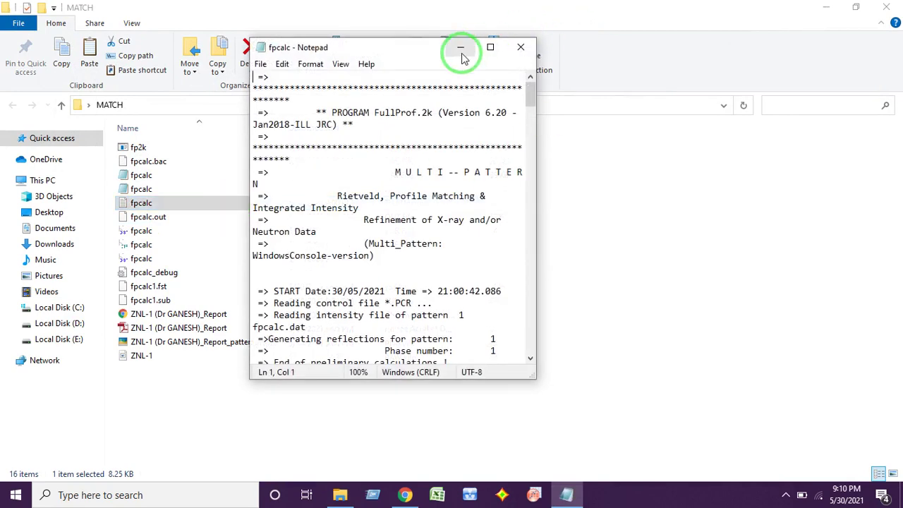
left_click(490, 47)
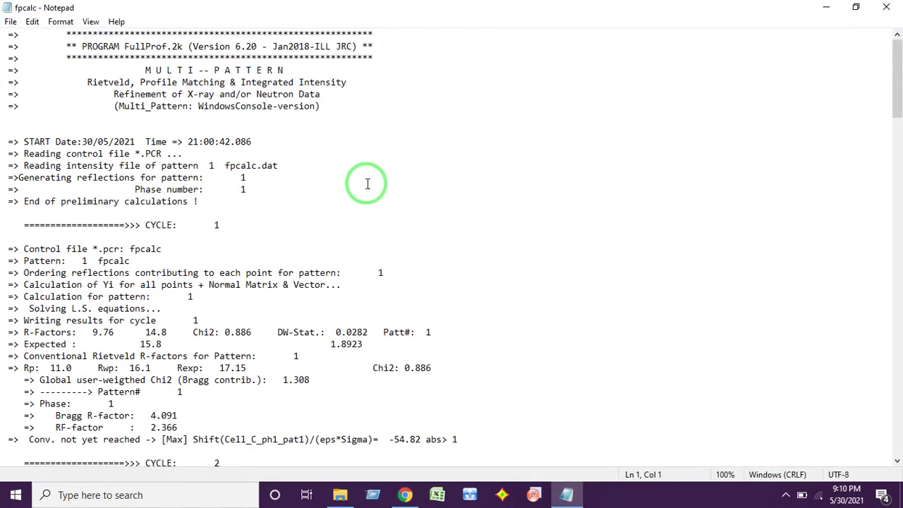
scroll(367, 184, "down", 20)
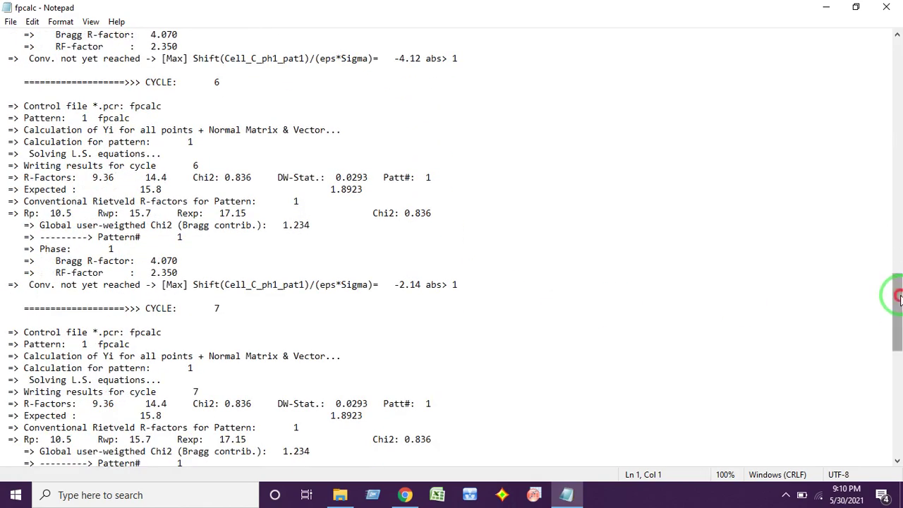
left_click_drag(890, 296, 877, 447)
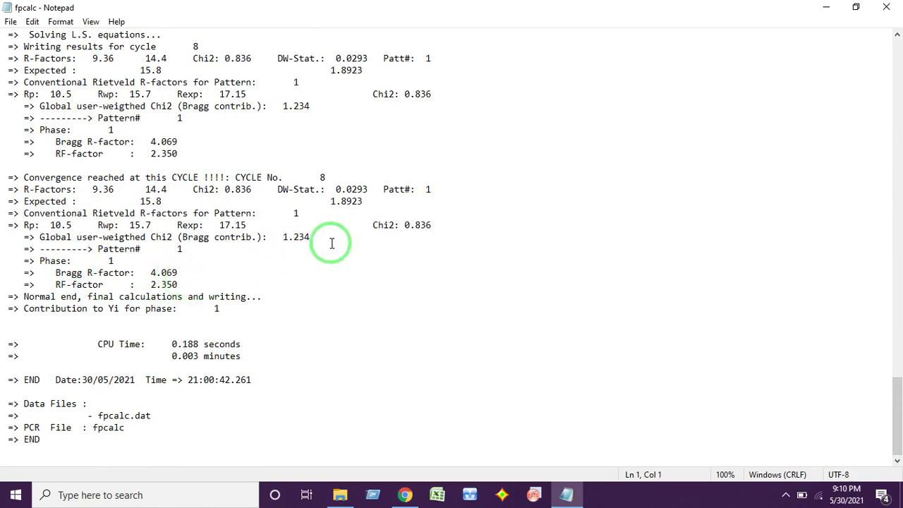
left_click_drag(433, 225, 372, 228)
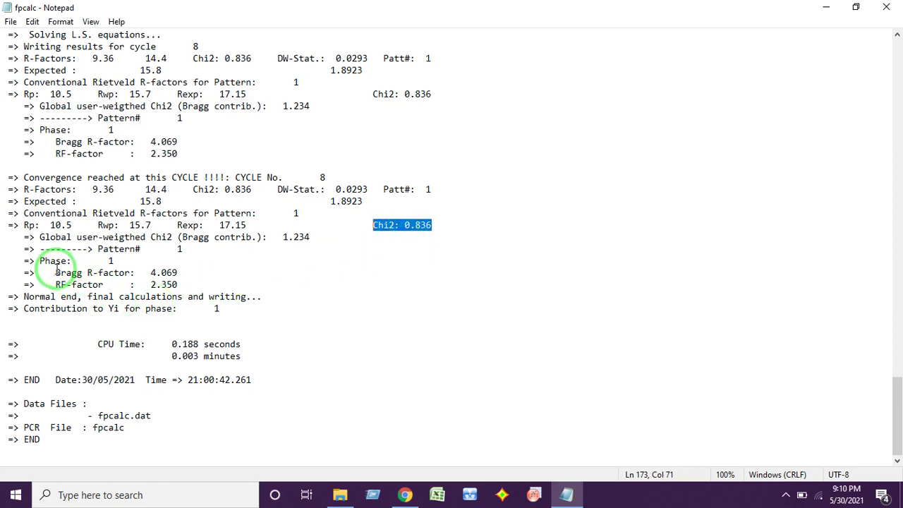
left_click_drag(55, 272, 182, 272)
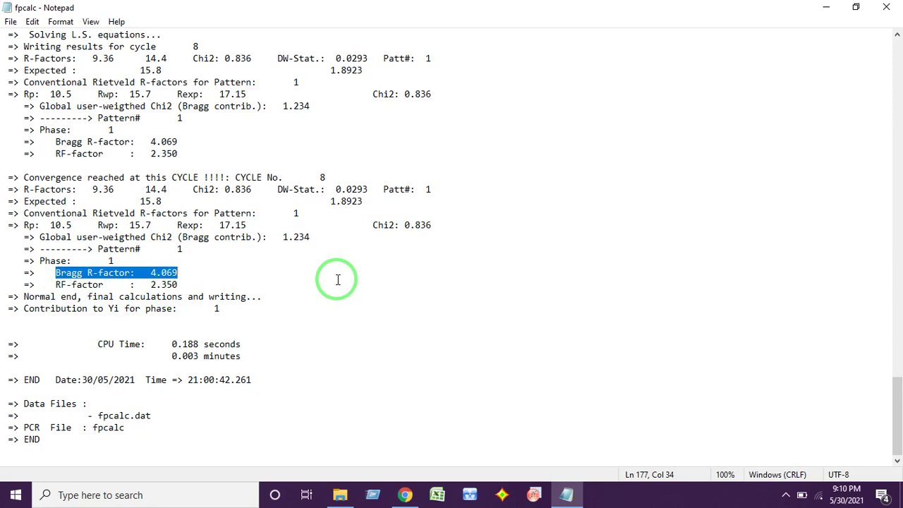
scroll(299, 279, "up", 5)
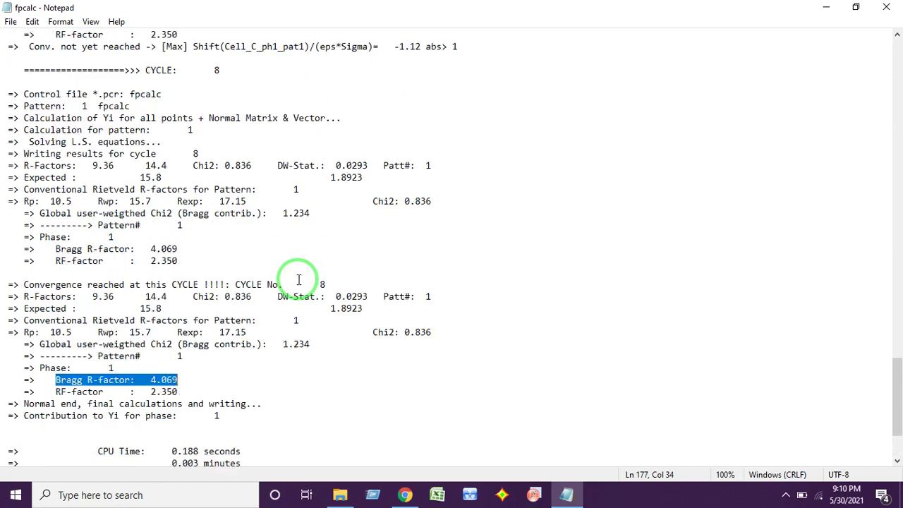
scroll(298, 279, "up", 7)
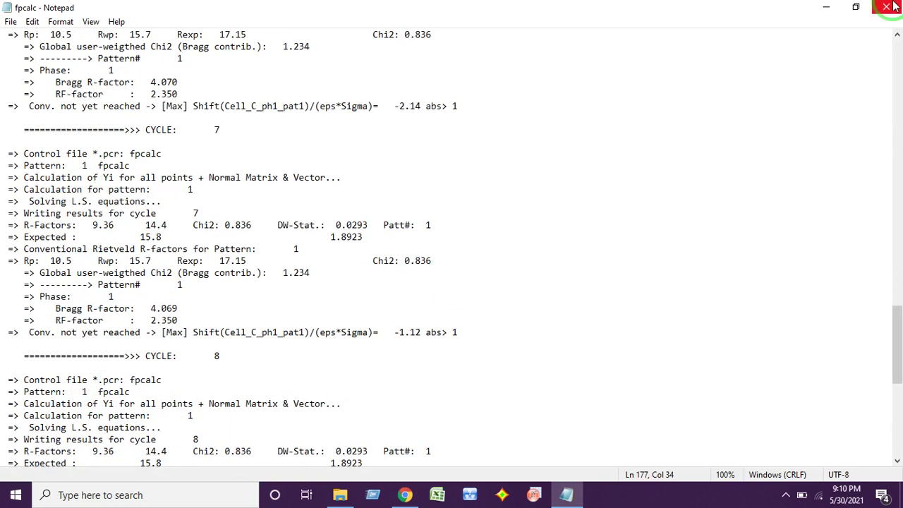
left_click(885, 7)
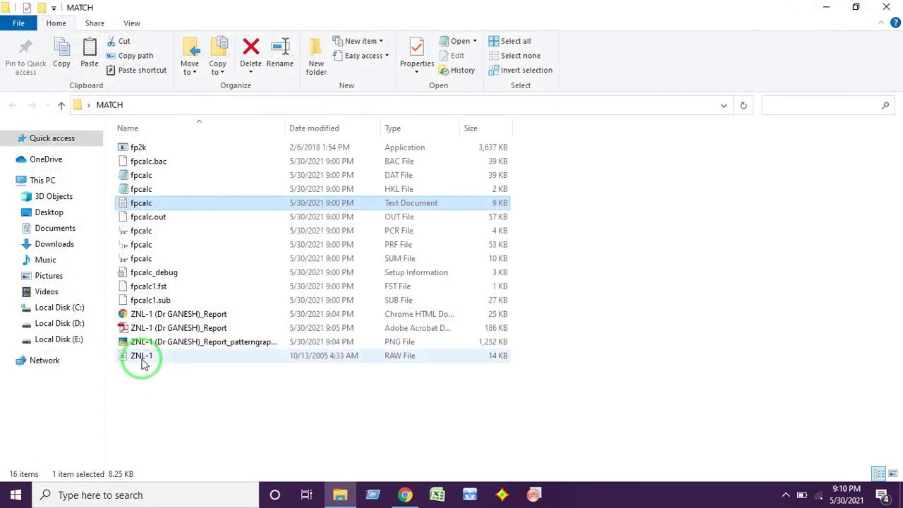
- View the ZNL-1 report's pattern graphics PNG image and close it
left_click(170, 345)
double_click(169, 345)
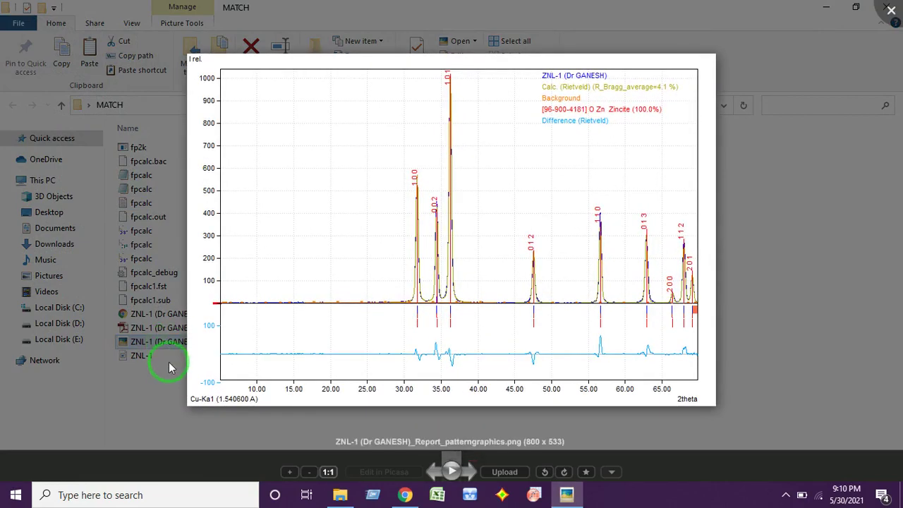
key("Escape")
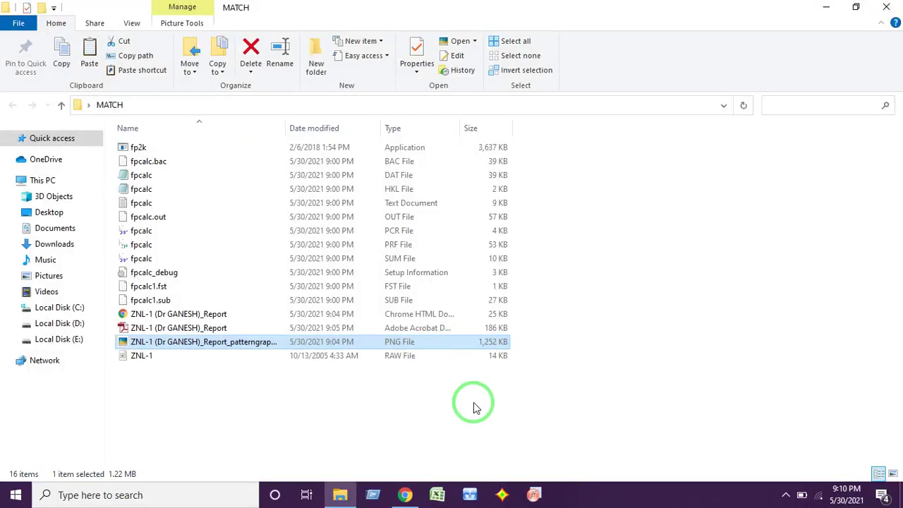
- Switch to Match!, open the ZNL-1 RAW file from the MATCH folder on the Desktop and start the search-match
left_click(502, 495)
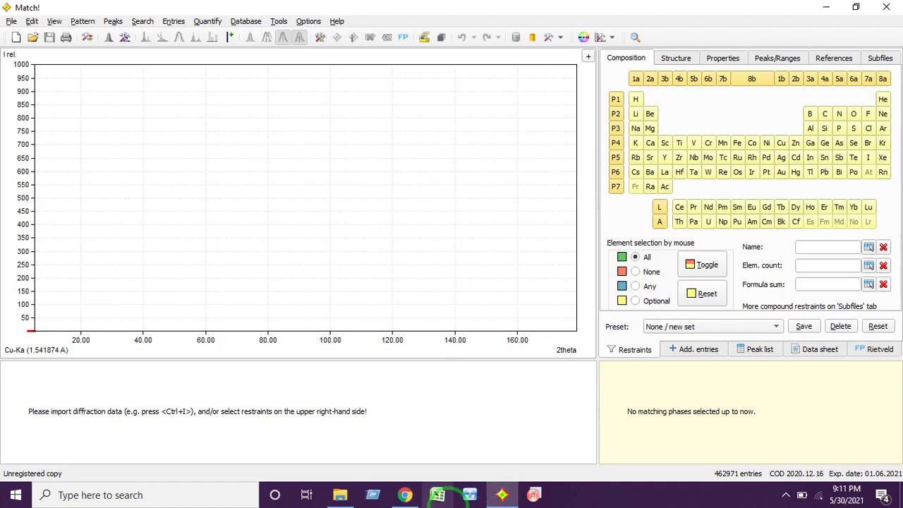
left_click(11, 21)
left_click(28, 50)
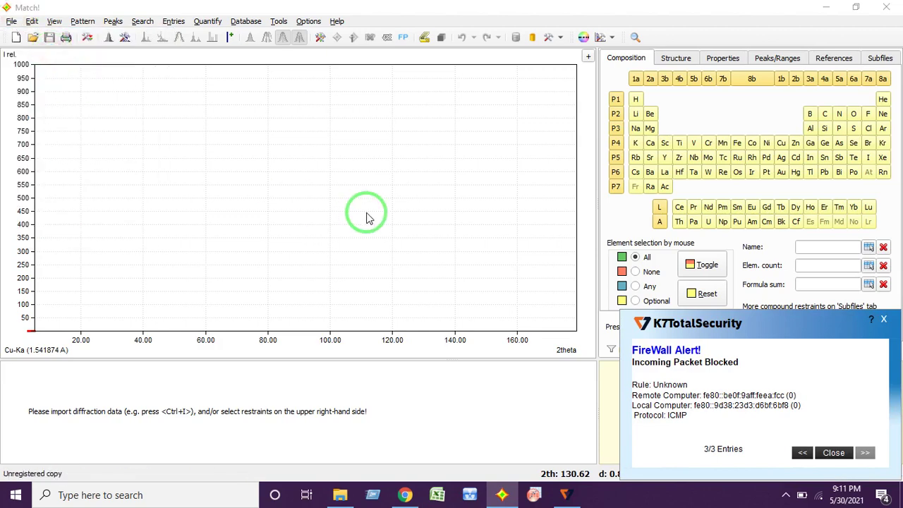
left_click(268, 195)
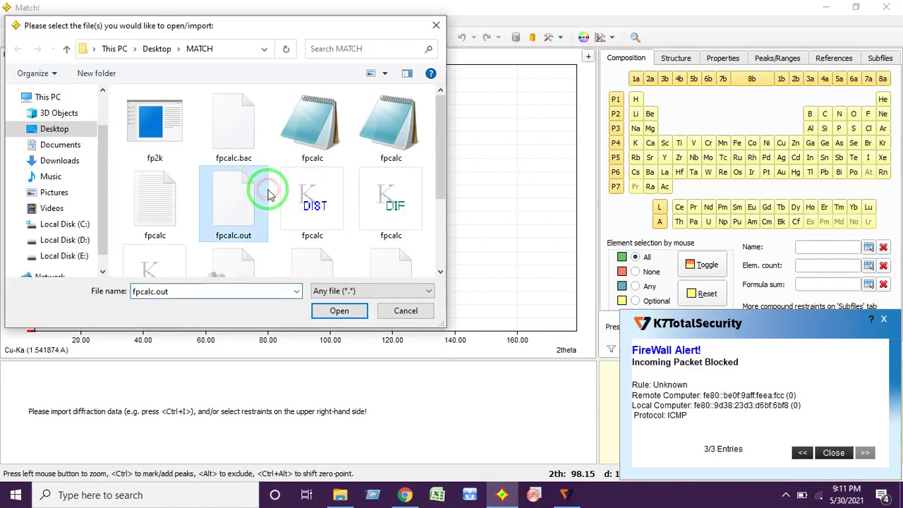
scroll(282, 202, "down", 2)
left_click(378, 230)
left_click(342, 314)
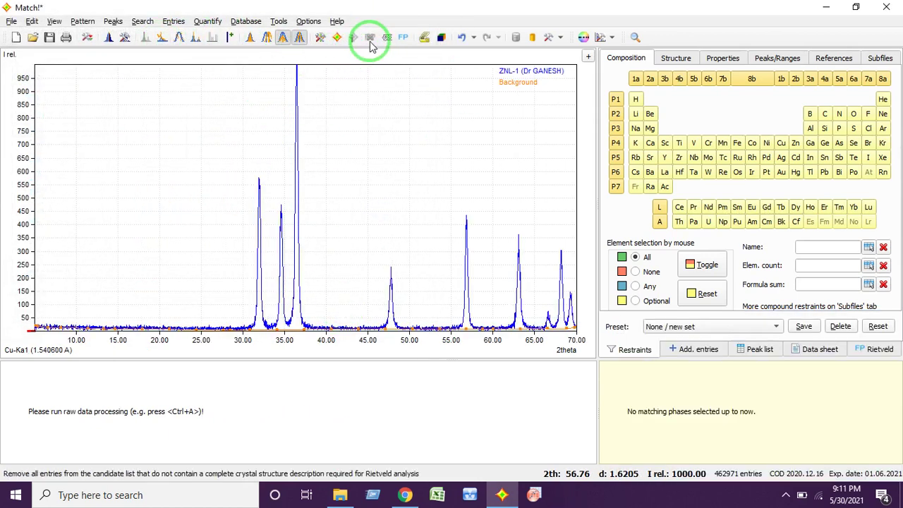
left_click(342, 40)
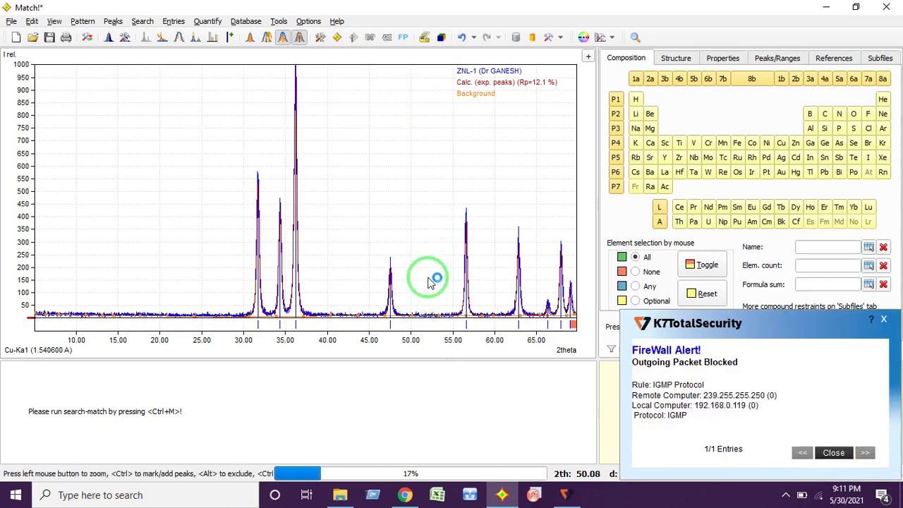
- Estimate the crystallite size with Scherrer's formula, adding the peaks at 56.58, 62.82 and 67.90 degrees to the average, and close the estimation
left_click(279, 21)
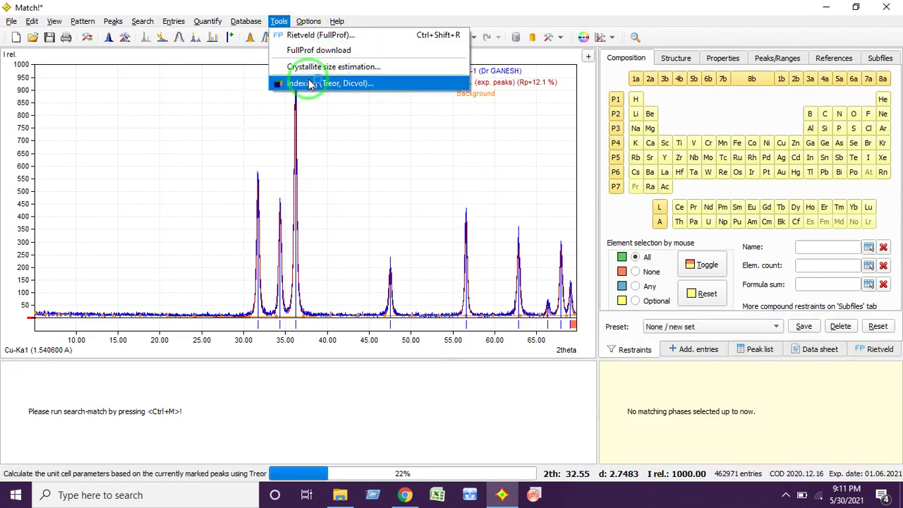
left_click(307, 67)
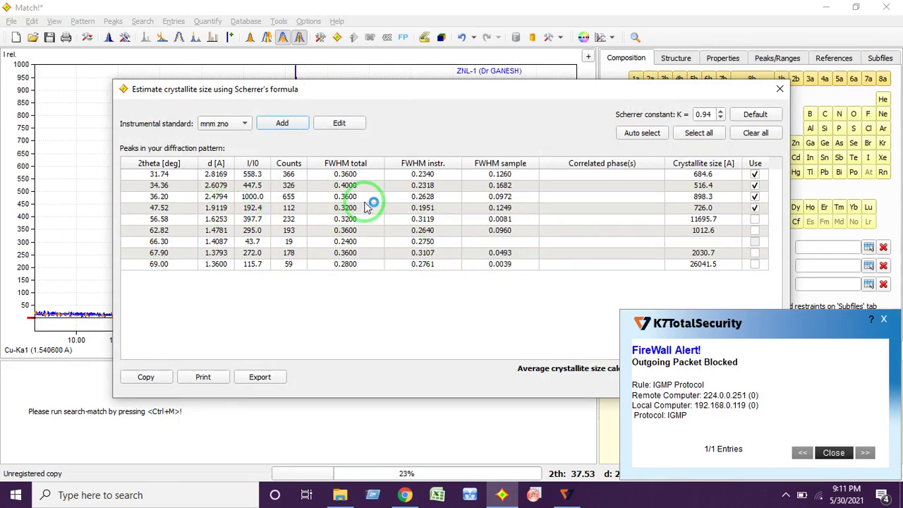
left_click(884, 322)
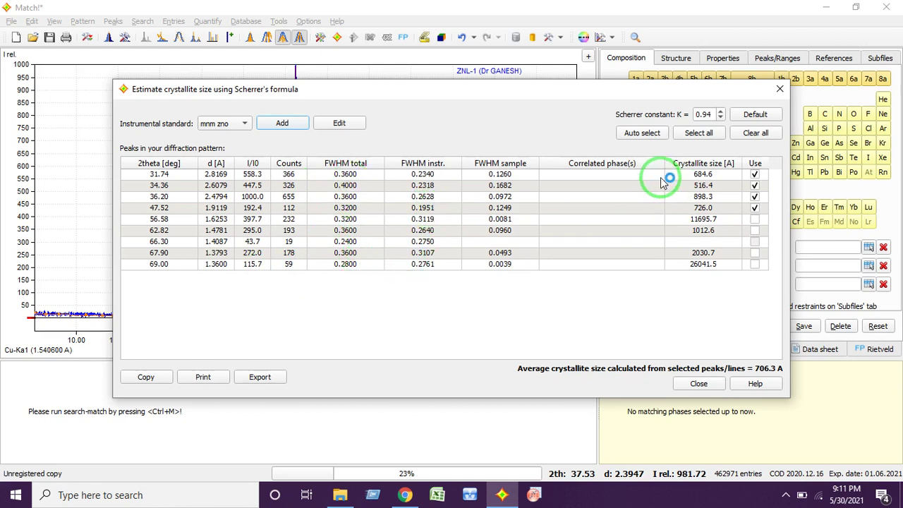
left_click(754, 219)
left_click(755, 230)
left_click(754, 253)
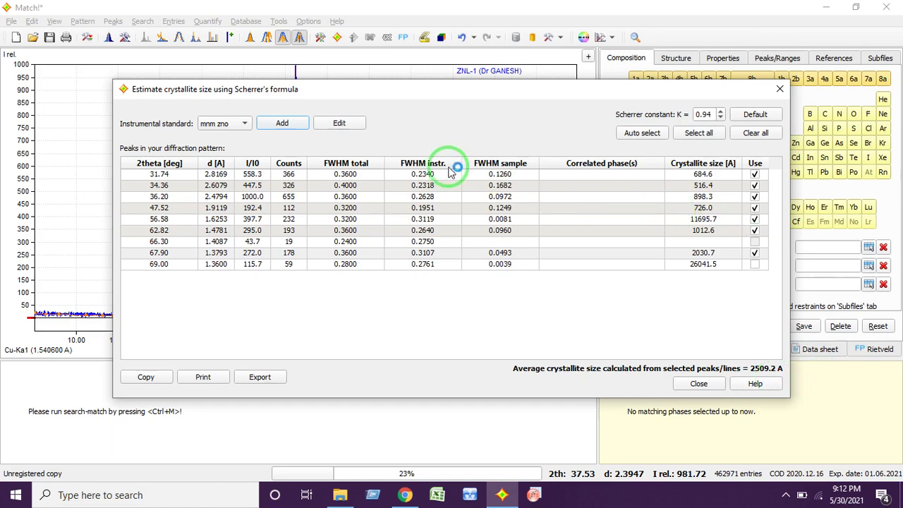
left_click(779, 90)
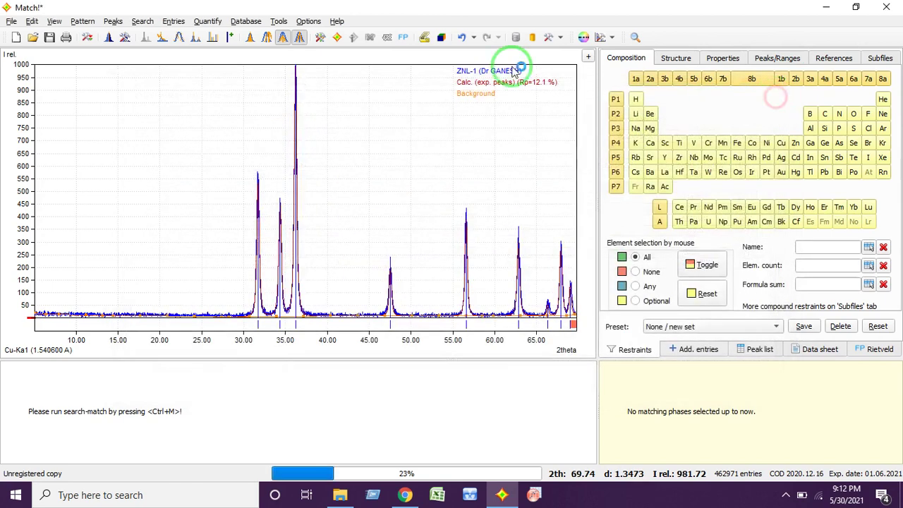
- Open the Treor/Dicvol indexing results window for the ZNL-1 pattern, look over its options and close it
left_click(286, 22)
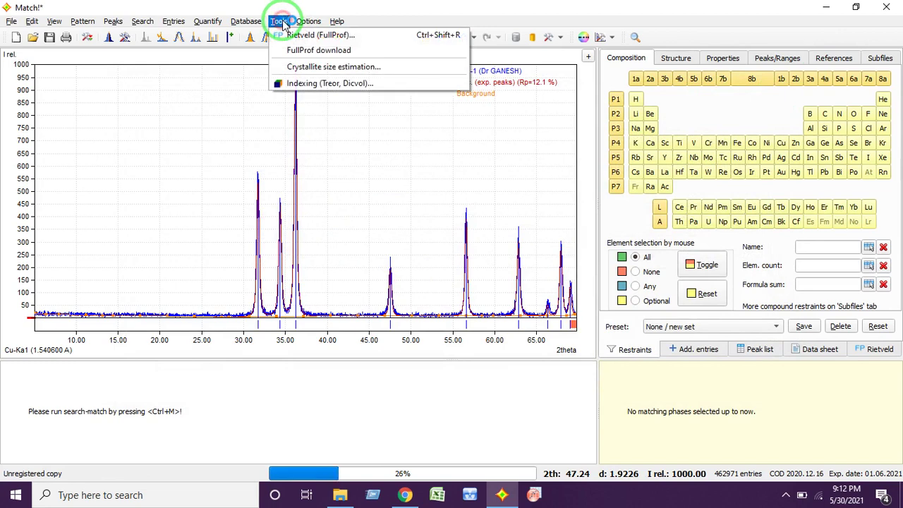
left_click(392, 85)
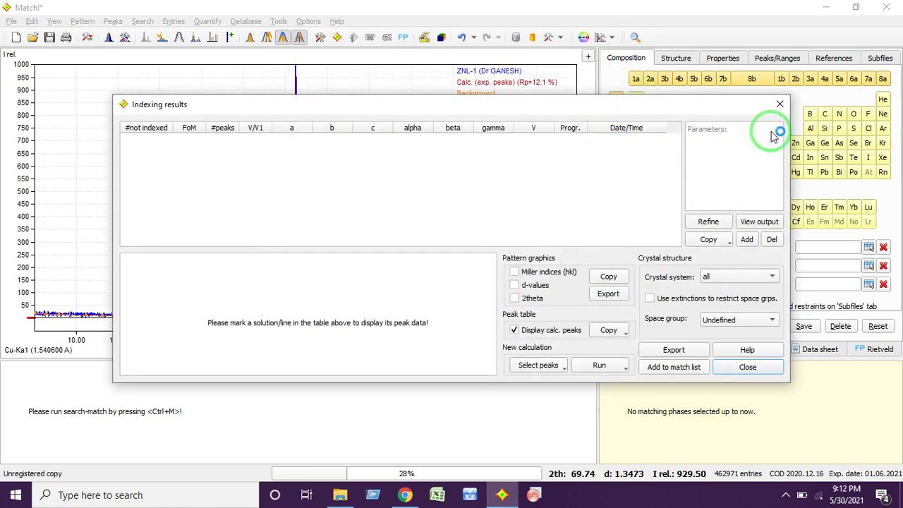
left_click(778, 105)
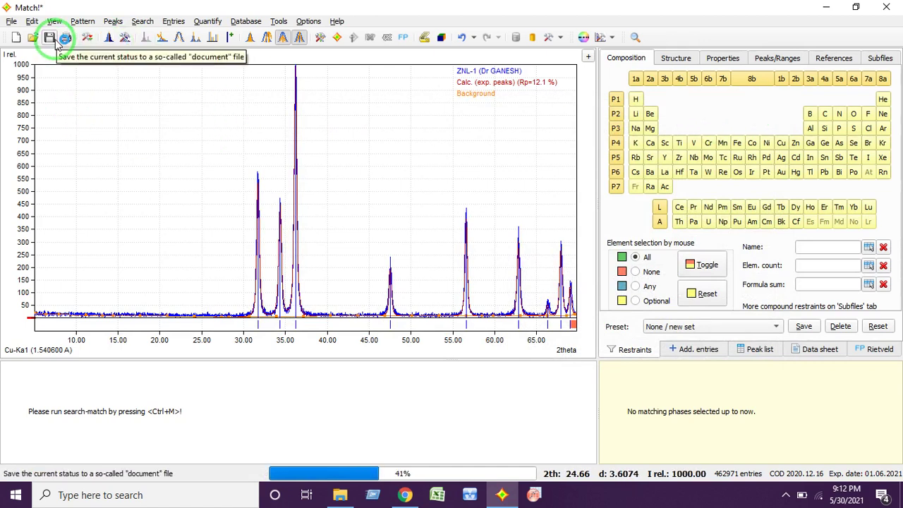
- Quit Match! without saving the document changes
left_click(13, 22)
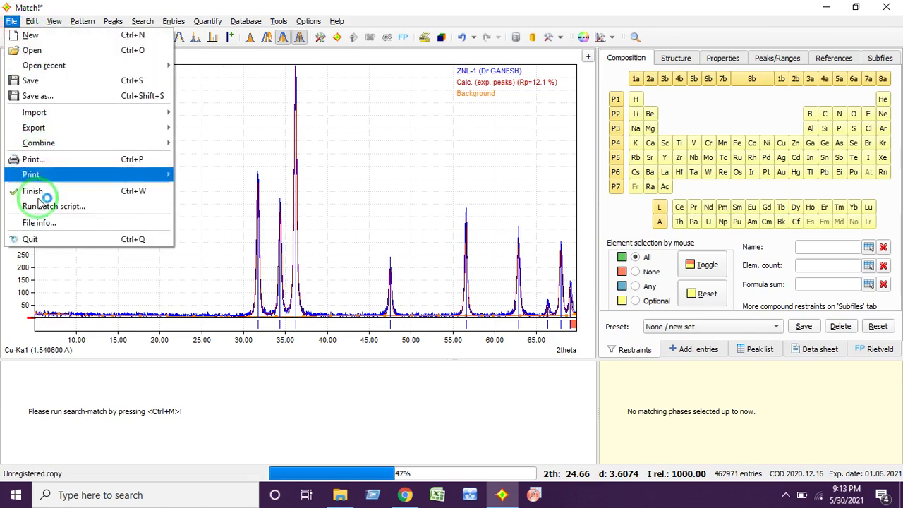
left_click(40, 242)
left_click(452, 259)
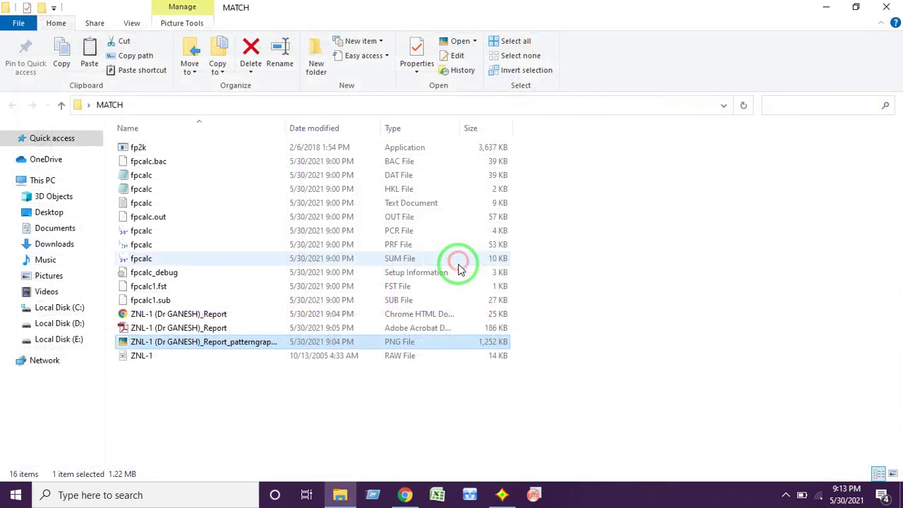
left_click(785, 495)
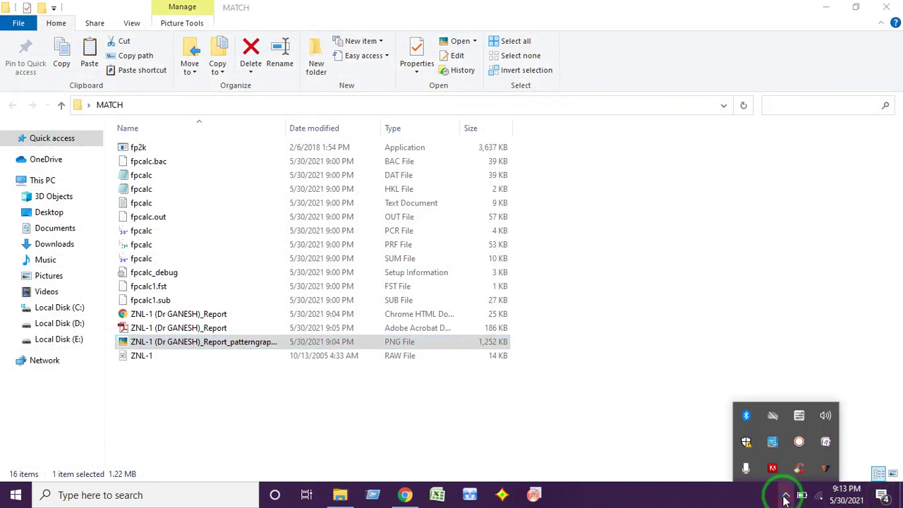
left_click(799, 442)
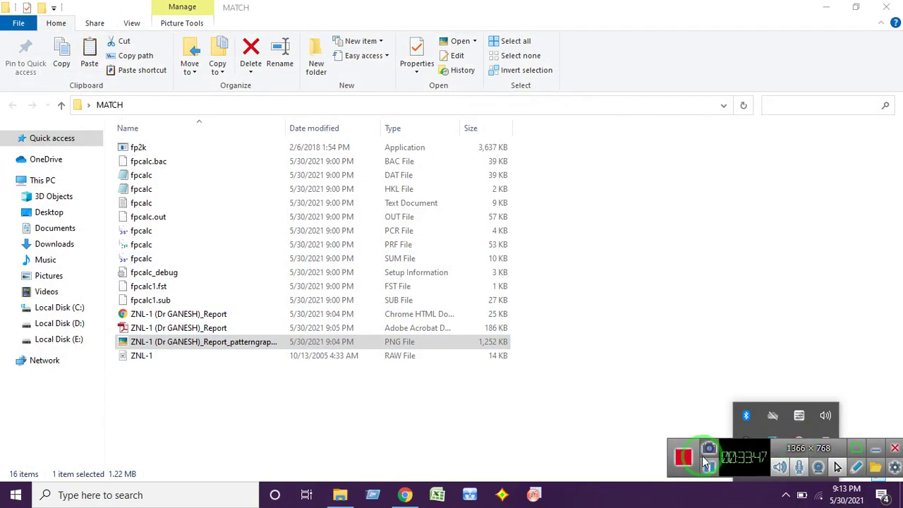